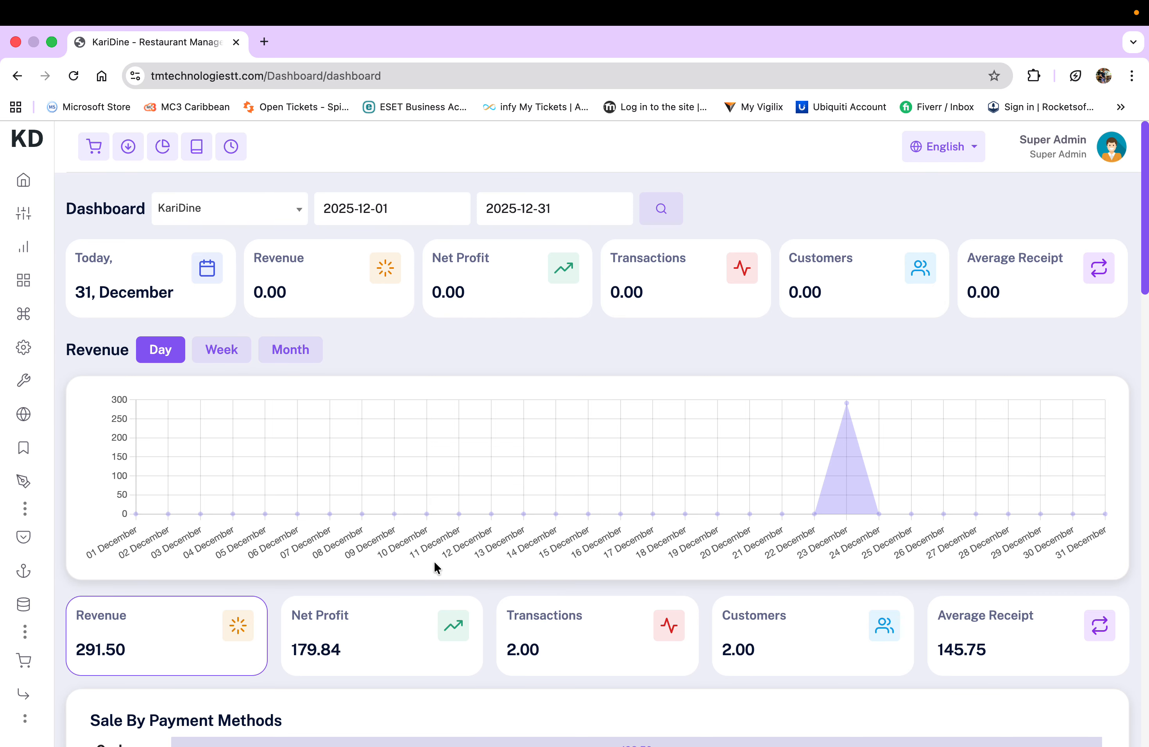
# Expand the Item section of the navigation and review its ingredient, modifier and food menu entries
pyautogui.moveTo(6, 473)
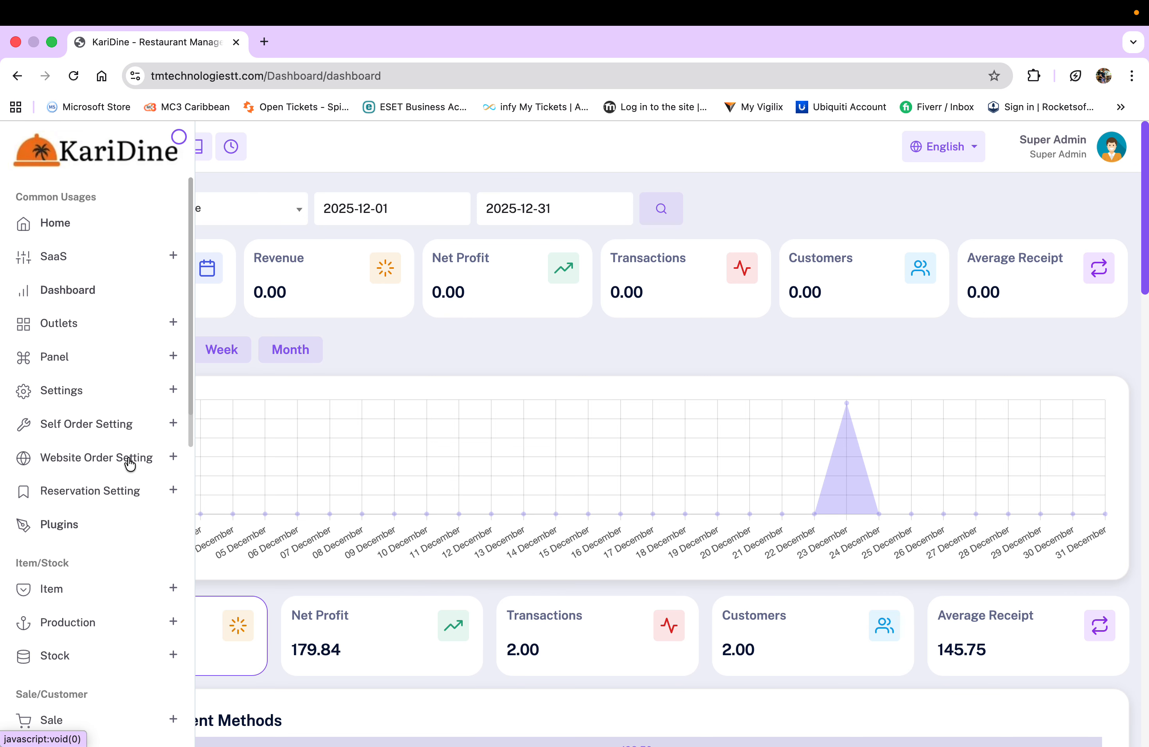
pyautogui.scroll(-2, 128, 462)
pyautogui.scroll(-1, 128, 462)
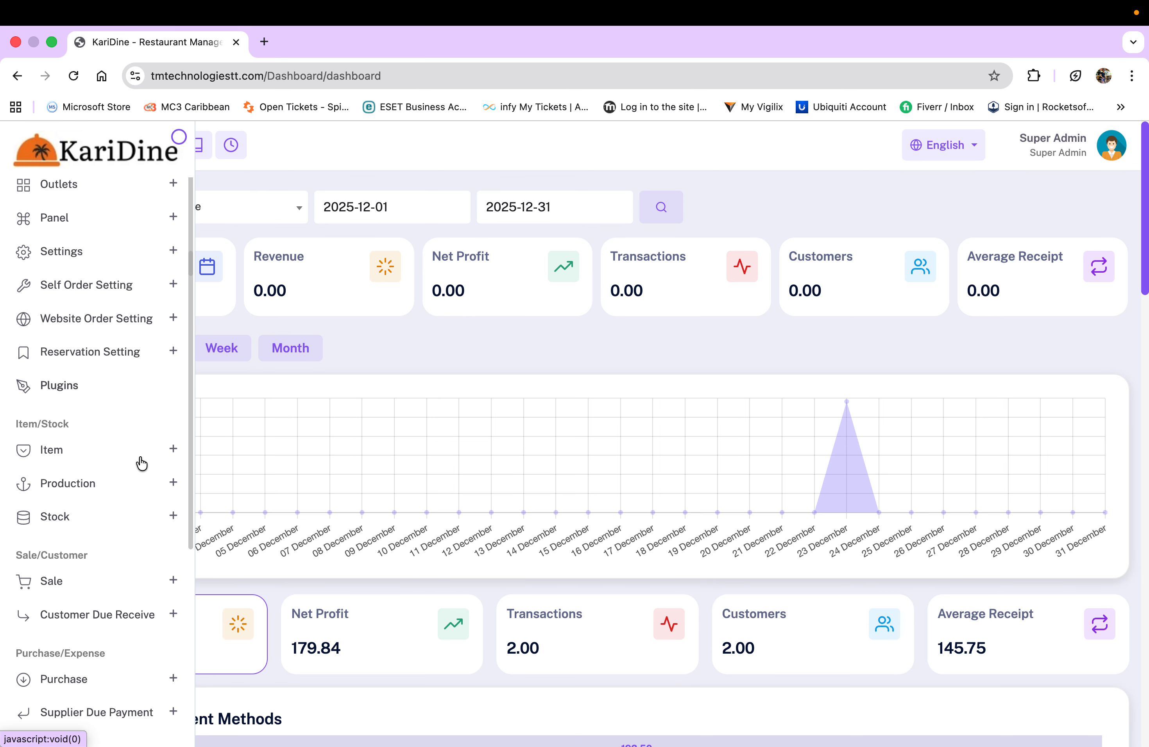
pyautogui.click(171, 449)
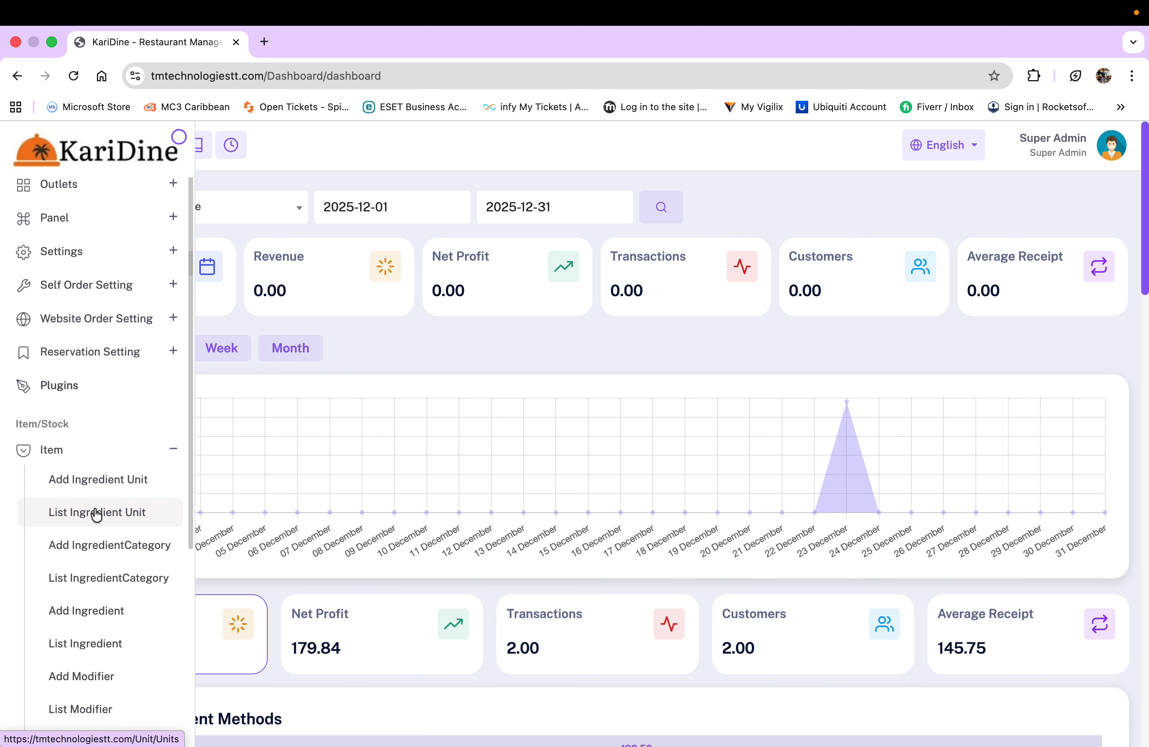
pyautogui.scroll(-2, 97, 515)
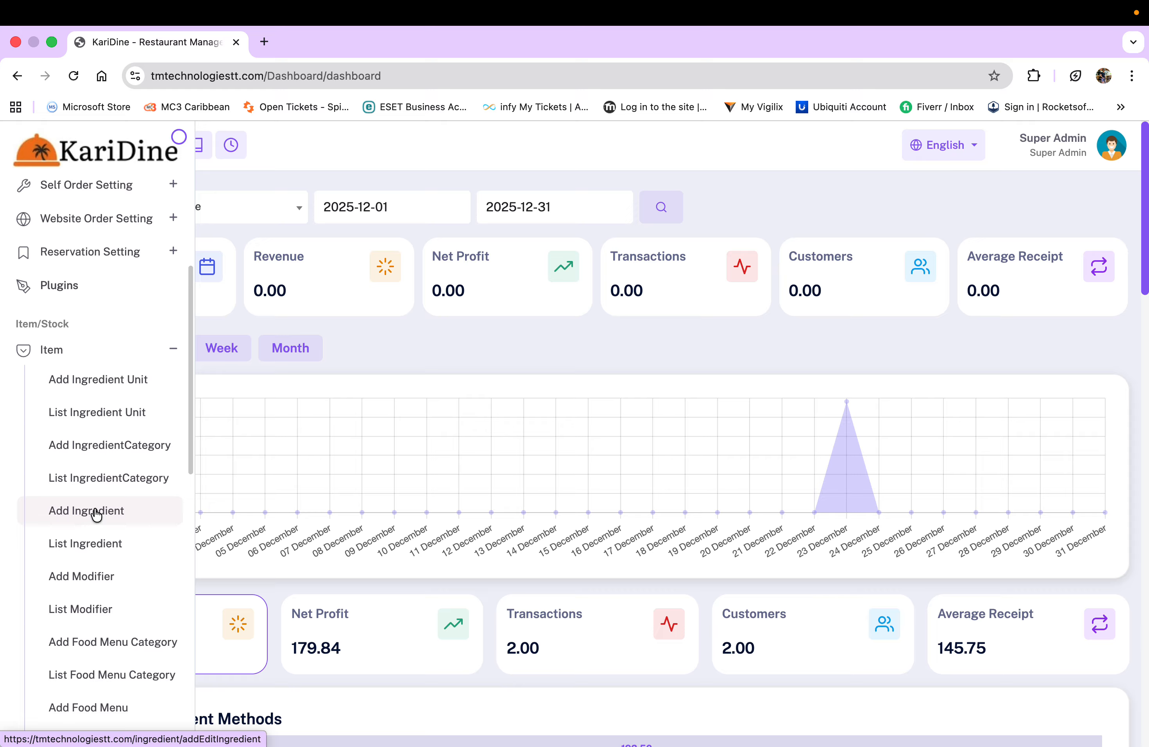
pyautogui.scroll(-5, 96, 514)
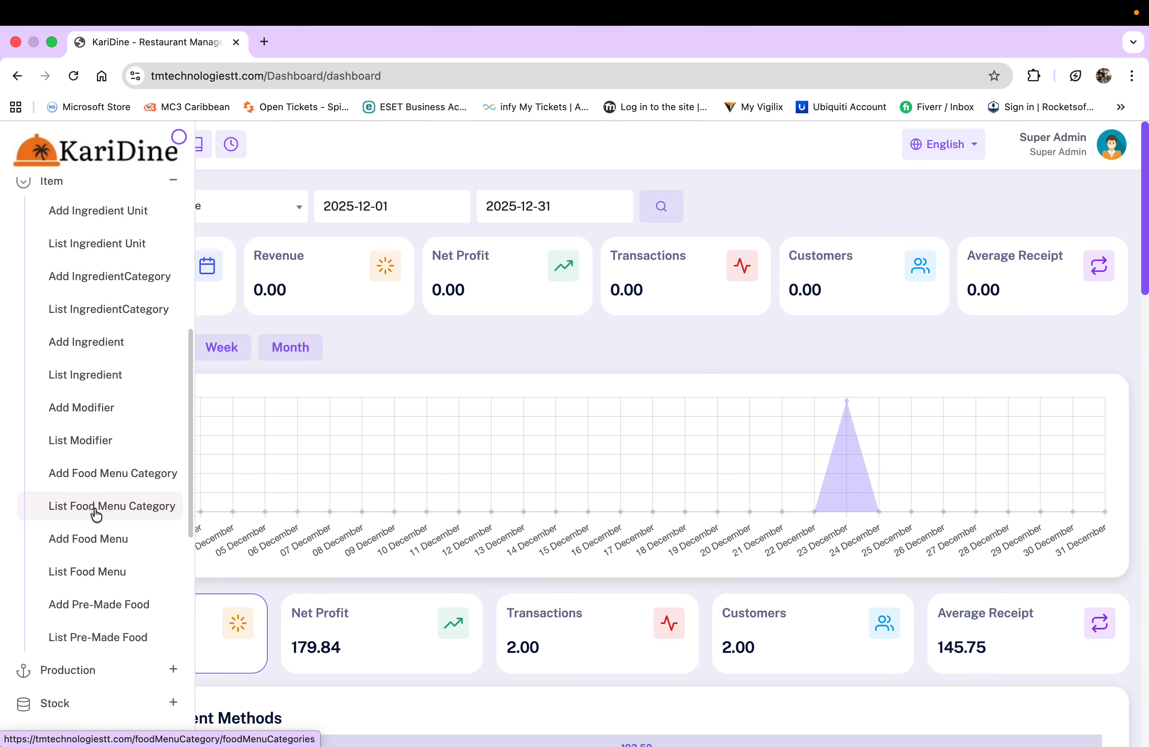
pyautogui.scroll(2, 96, 515)
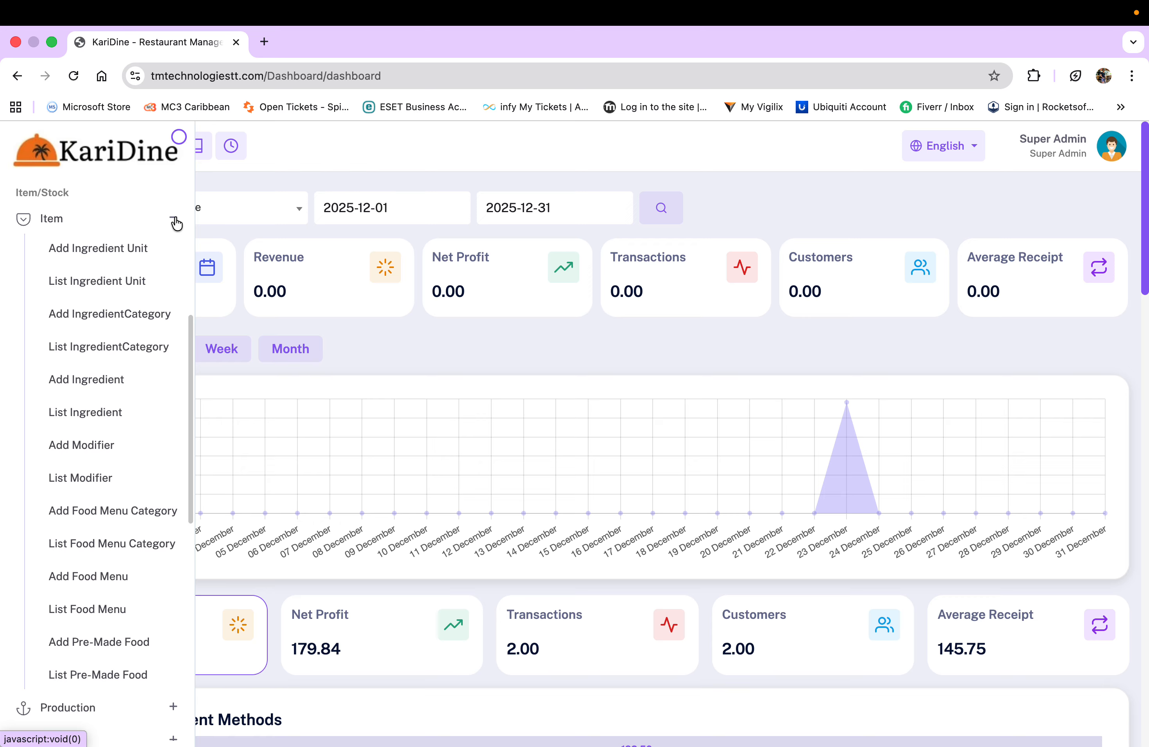
# Pin the navigation sidebar open and expand its Item section
pyautogui.click(178, 135)
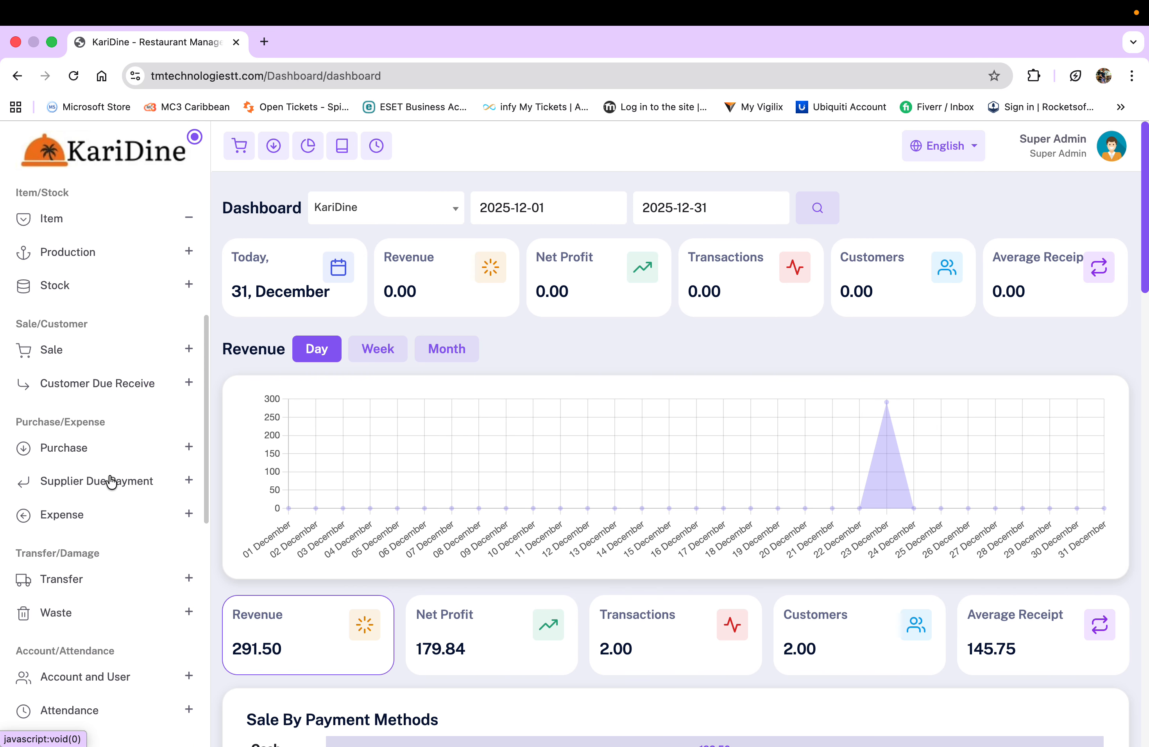
pyautogui.scroll(-5, 110, 478)
pyautogui.scroll(6, 111, 482)
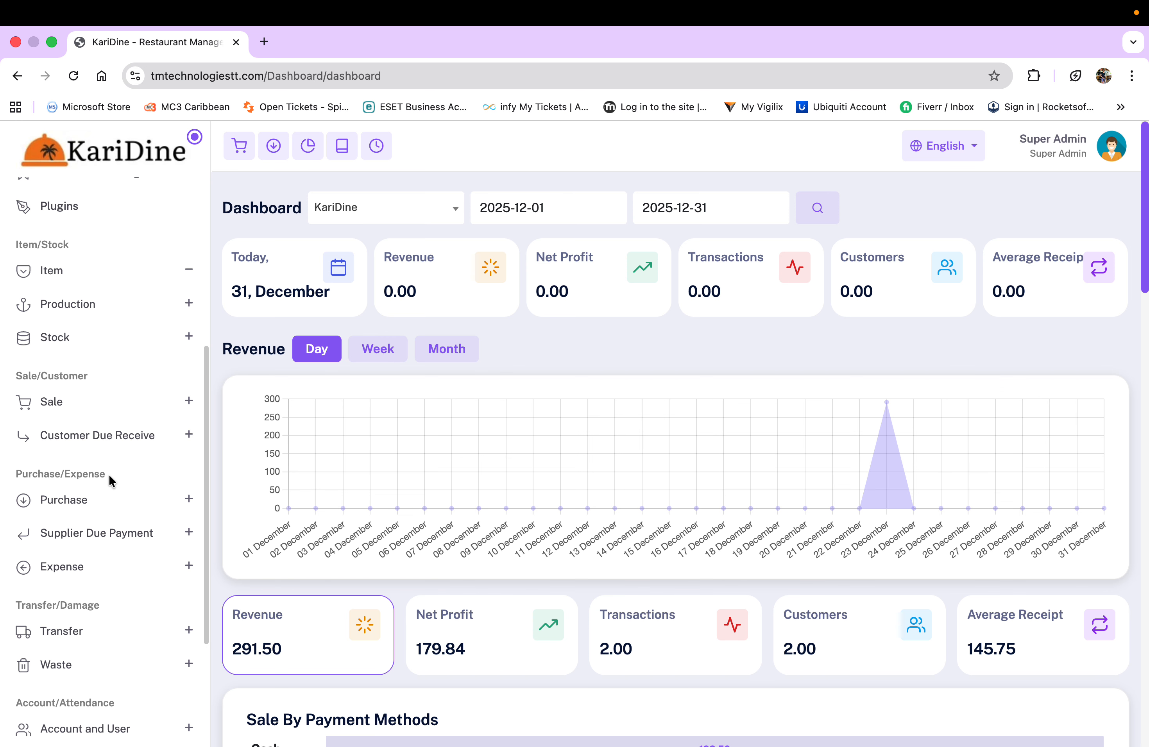
pyautogui.scroll(2, 109, 478)
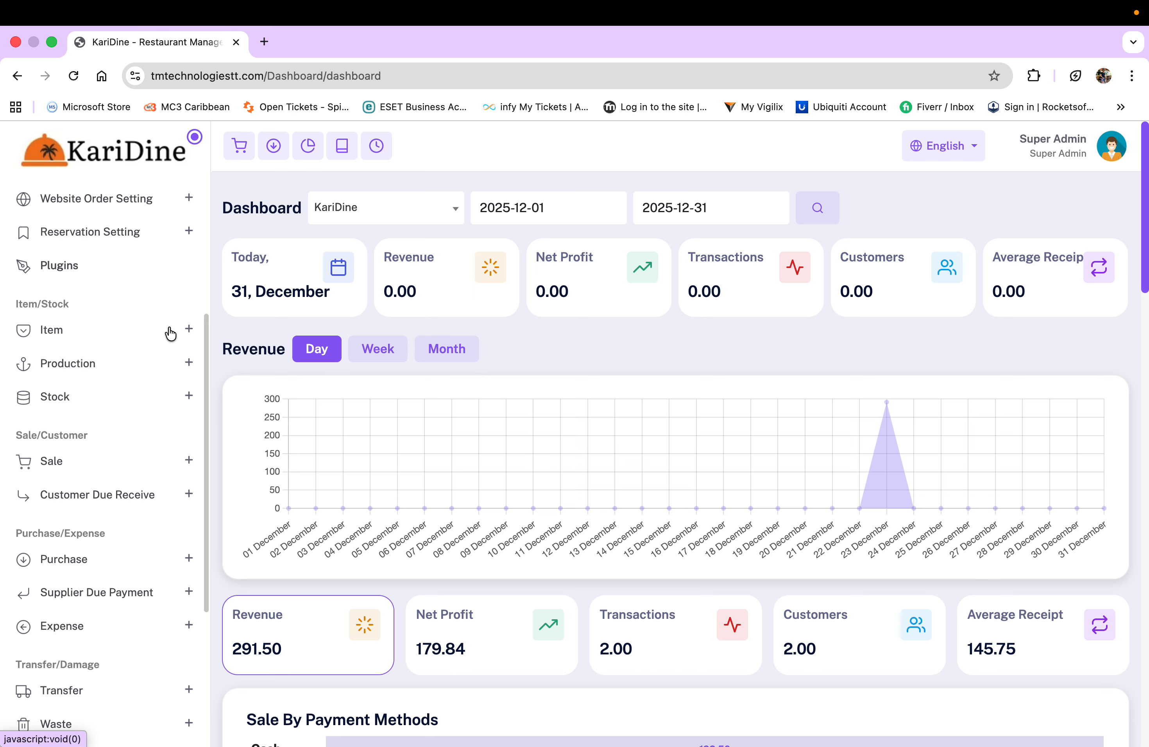
pyautogui.click(184, 331)
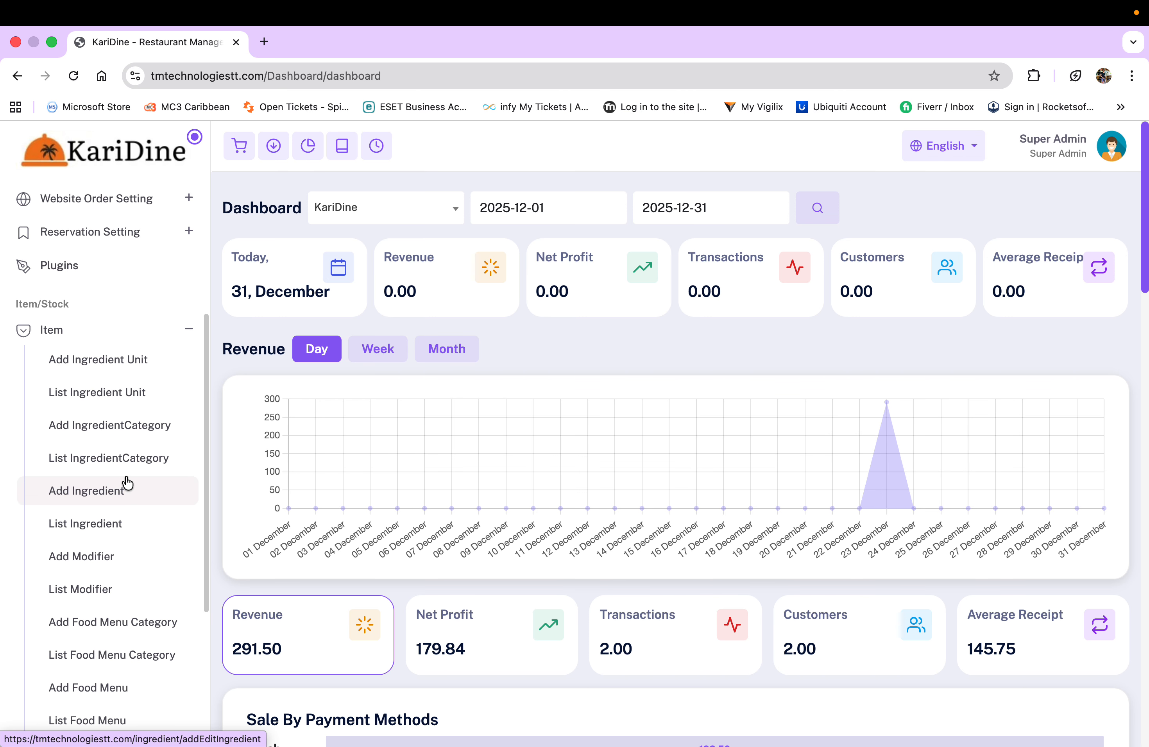
# Open the Add Food Menu form from the Item section
pyautogui.scroll(-5, 124, 481)
pyautogui.scroll(2, 127, 483)
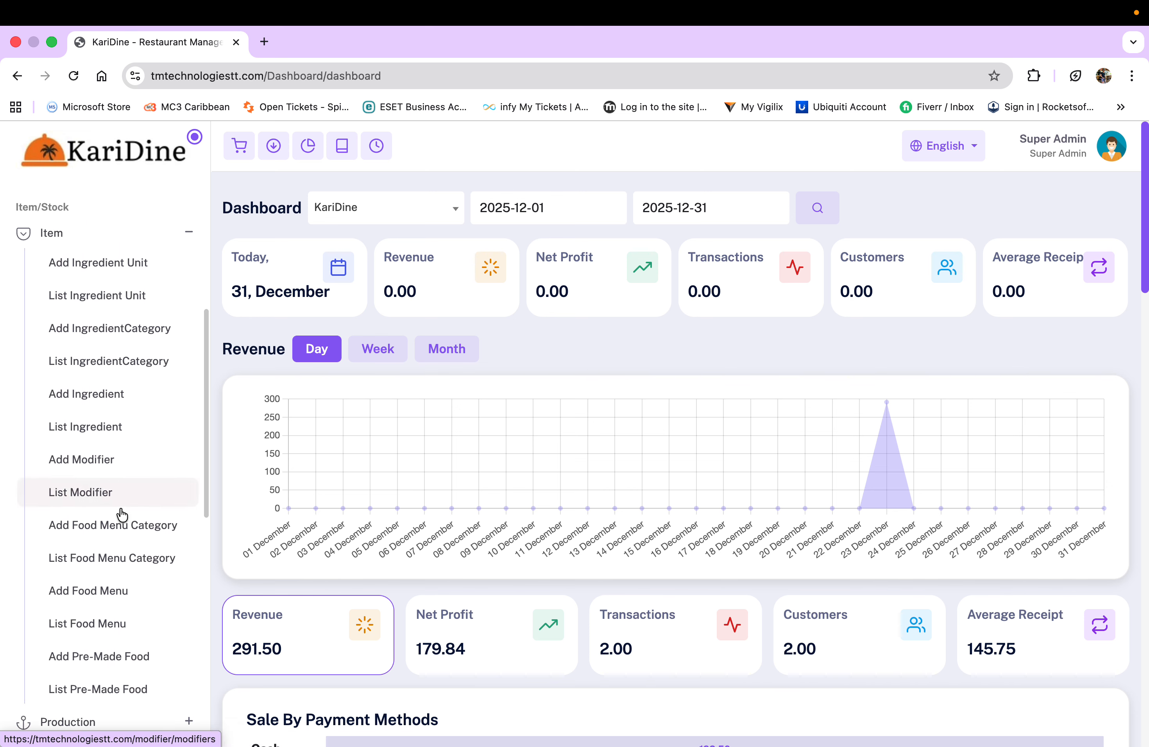
pyautogui.scroll(1, 124, 552)
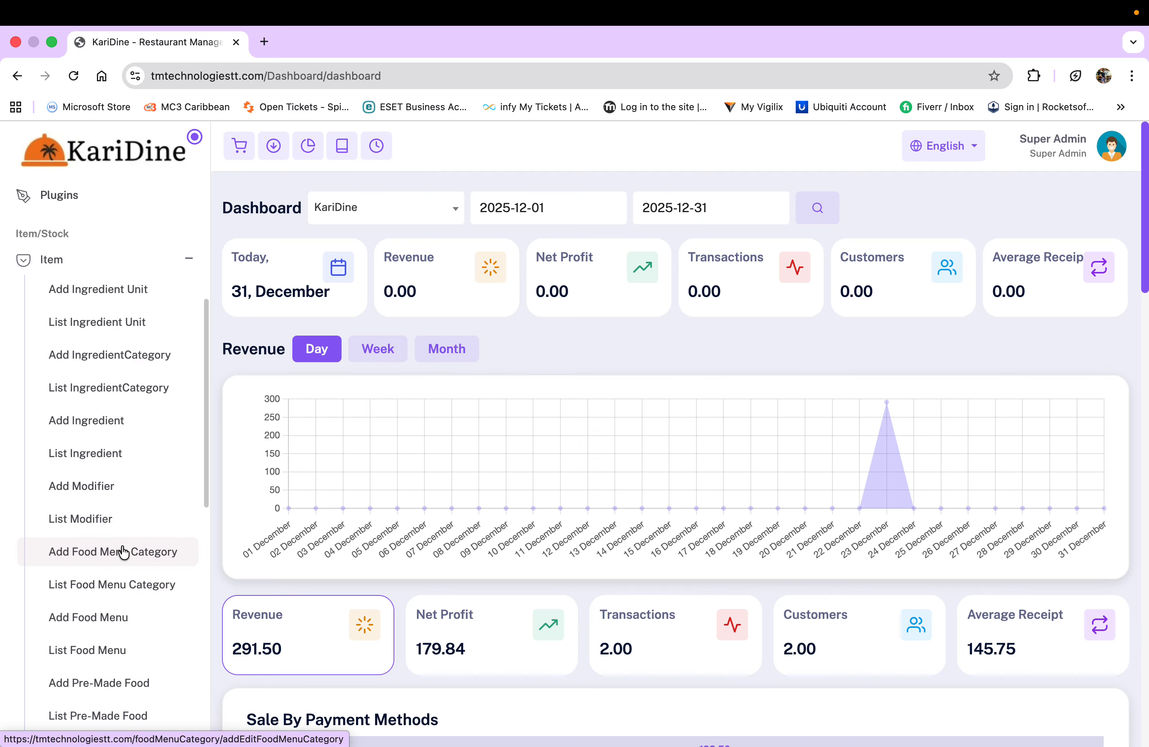
pyautogui.scroll(-1, 124, 552)
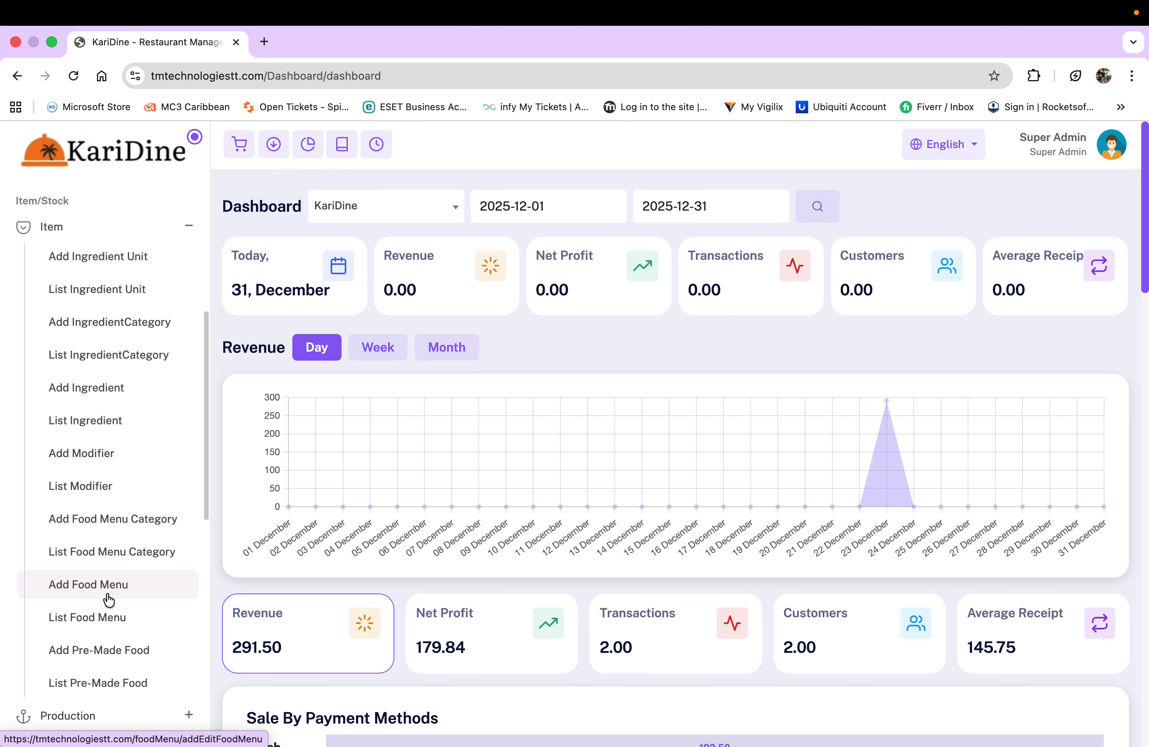
pyautogui.click(90, 586)
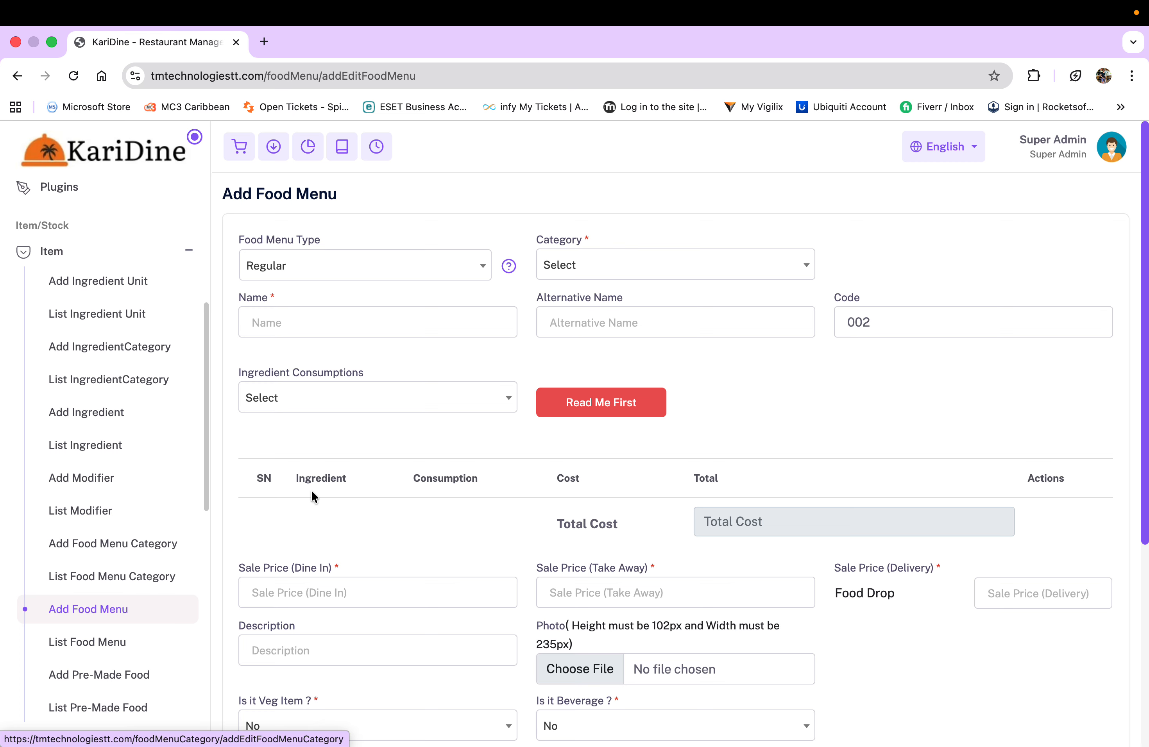
# Switch the food menu type to Product to view its fields and set it back to Regular
pyautogui.click(478, 272)
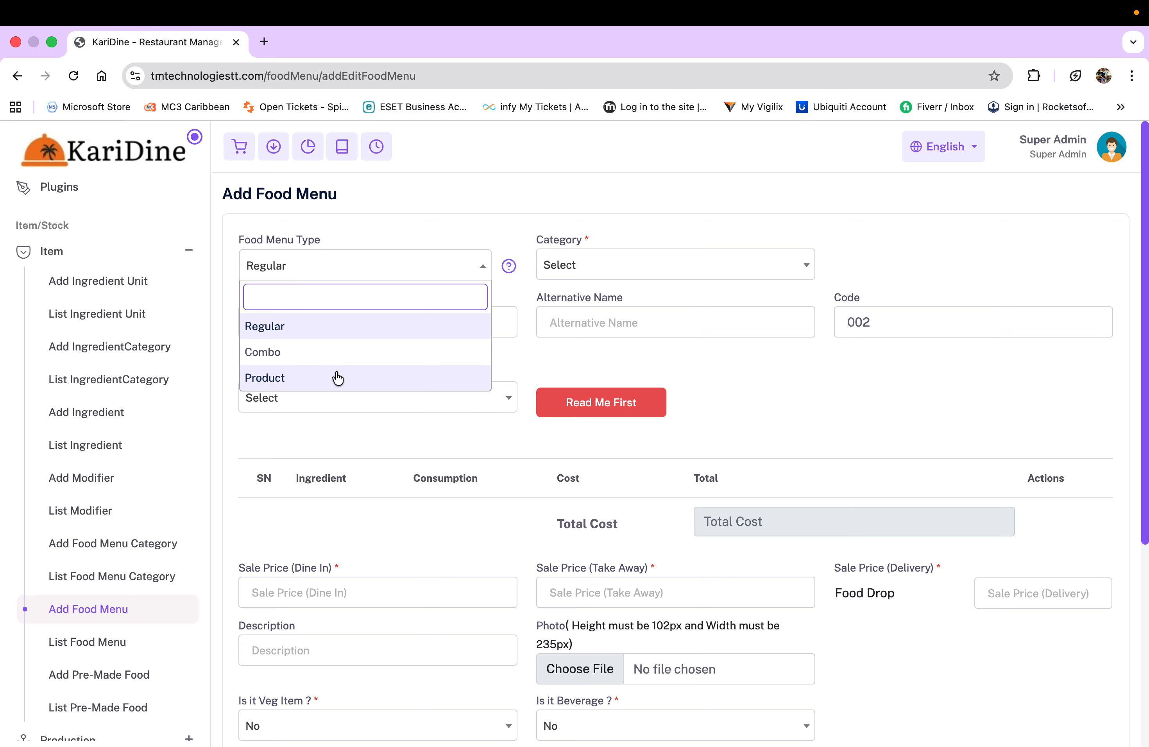
pyautogui.click(337, 383)
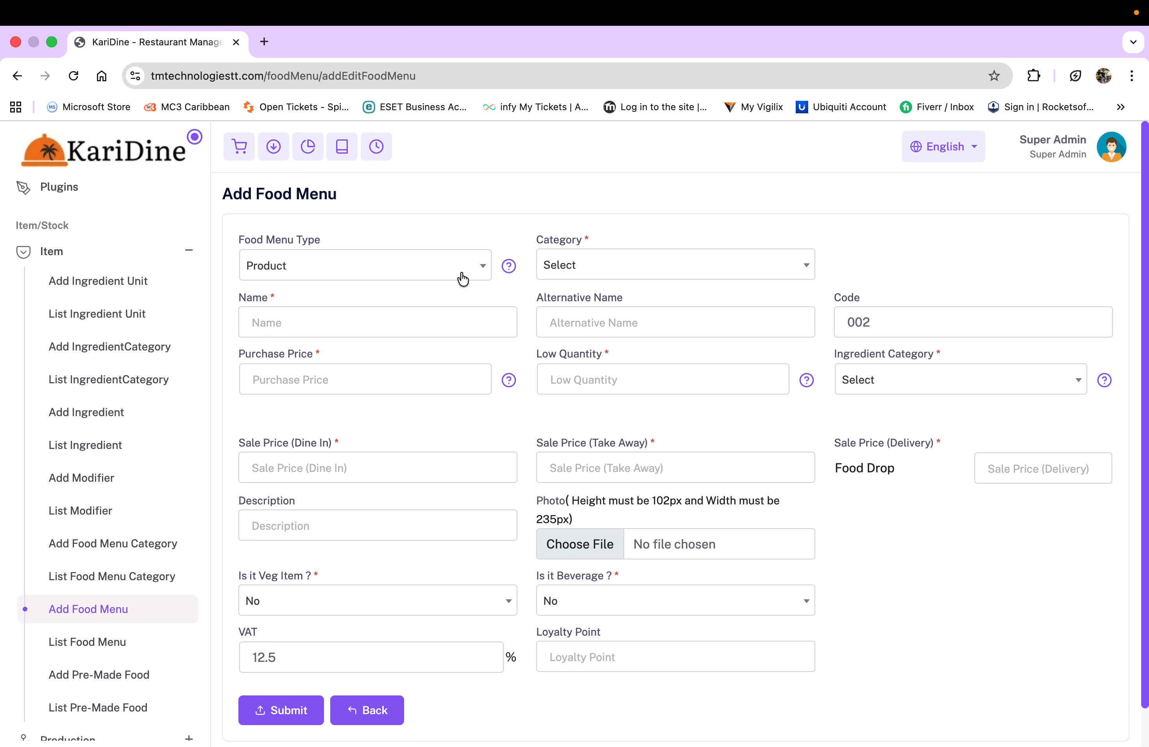
pyautogui.click(424, 265)
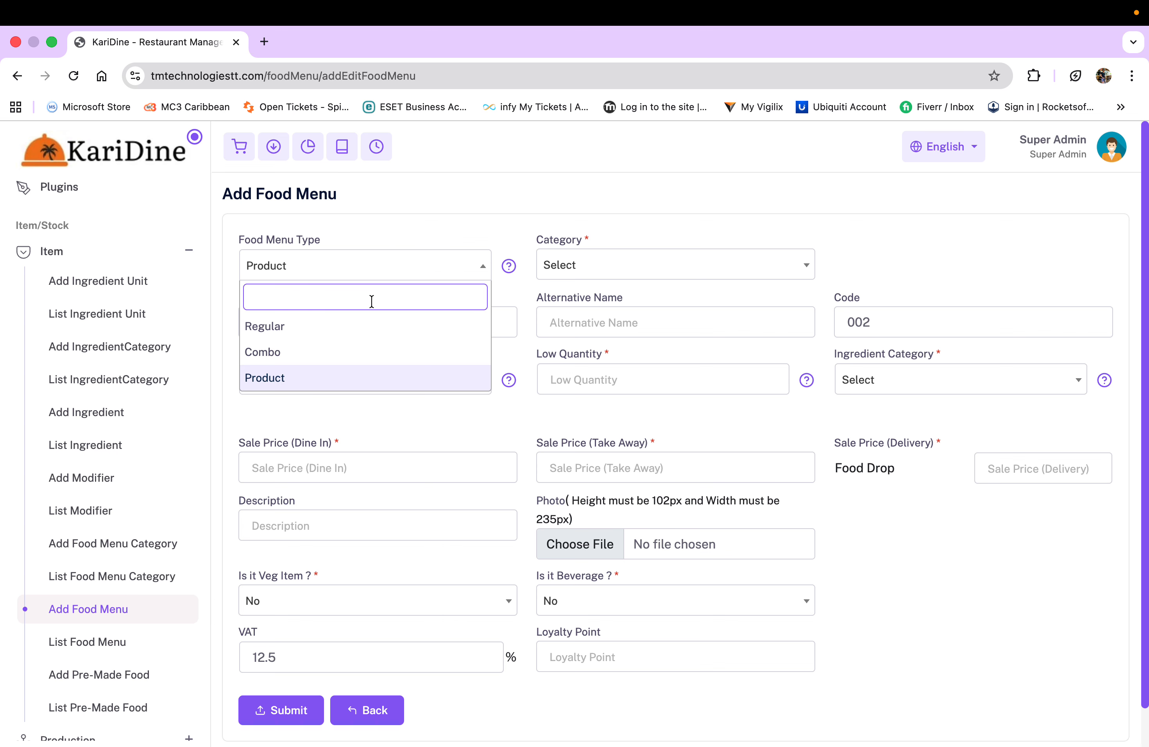
pyautogui.click(351, 325)
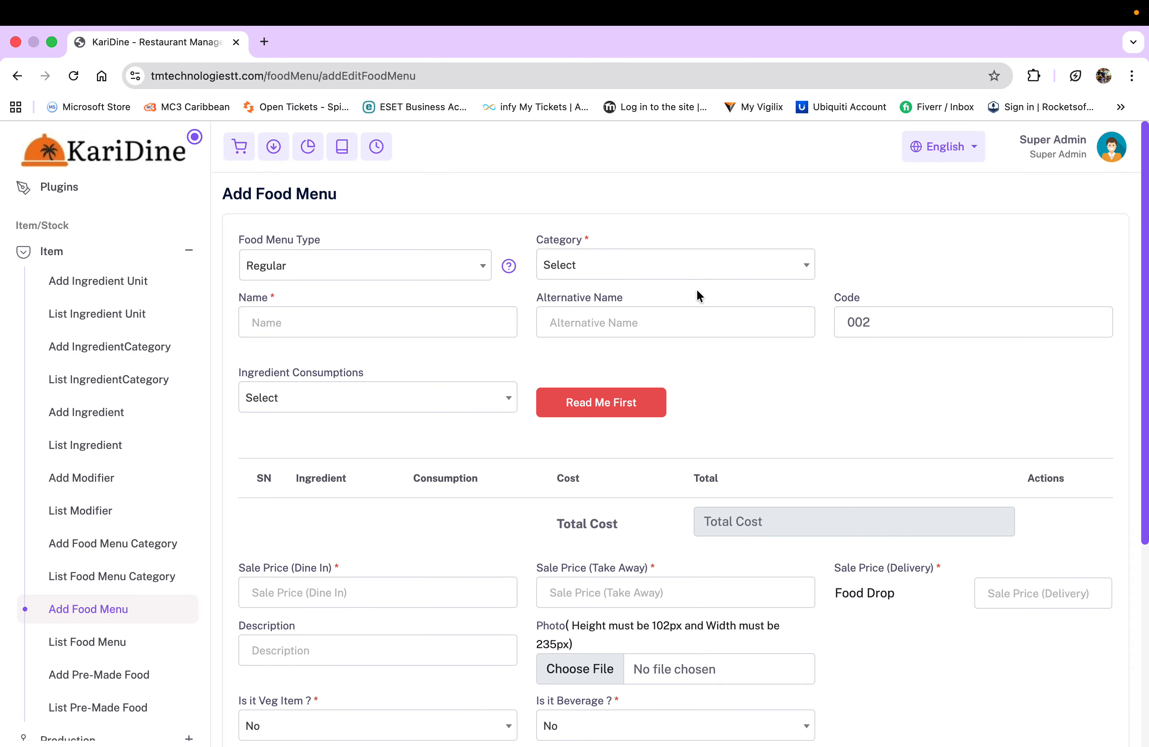
# Examine the category choices and the dine-in, take-away and delivery sale price fields of the food menu form
pyautogui.click(663, 265)
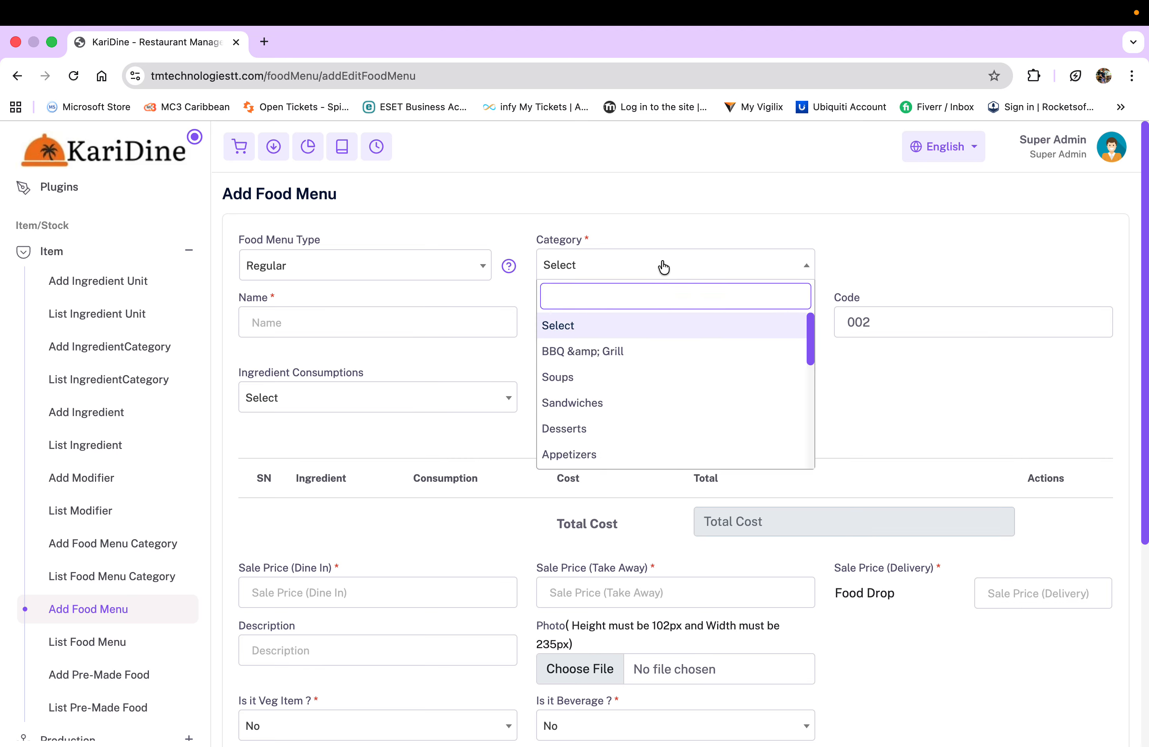
pyautogui.click(920, 410)
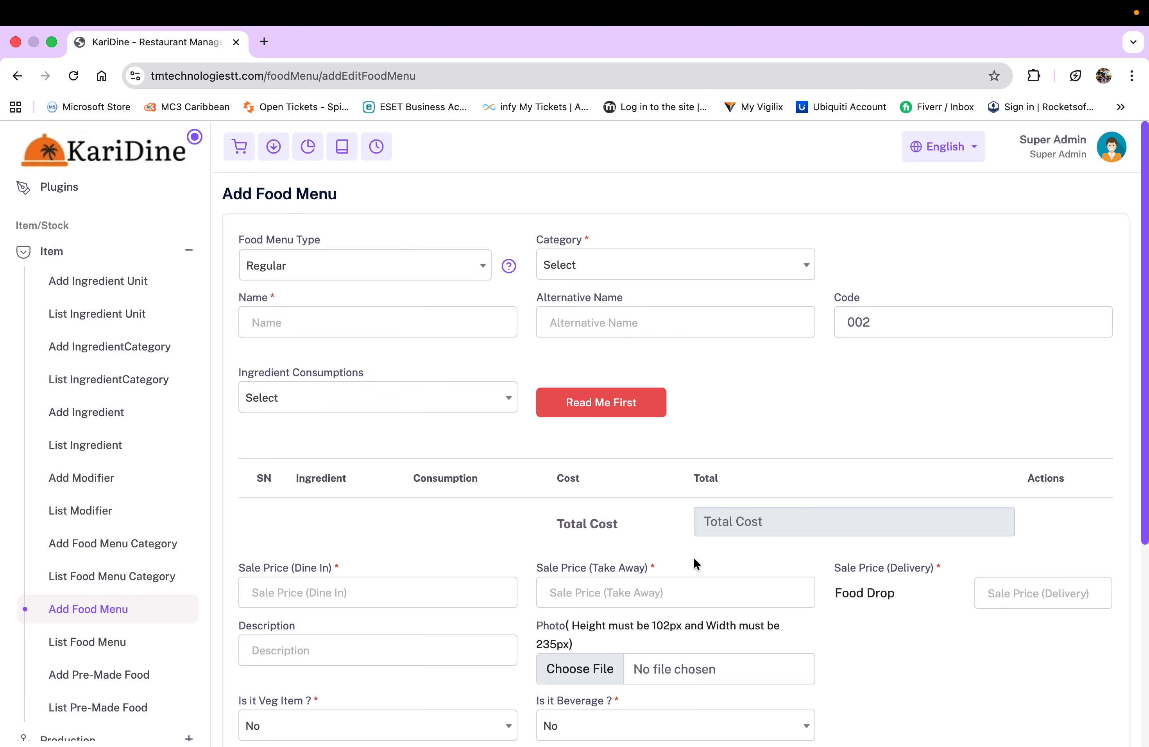
pyautogui.scroll(-3, 621, 550)
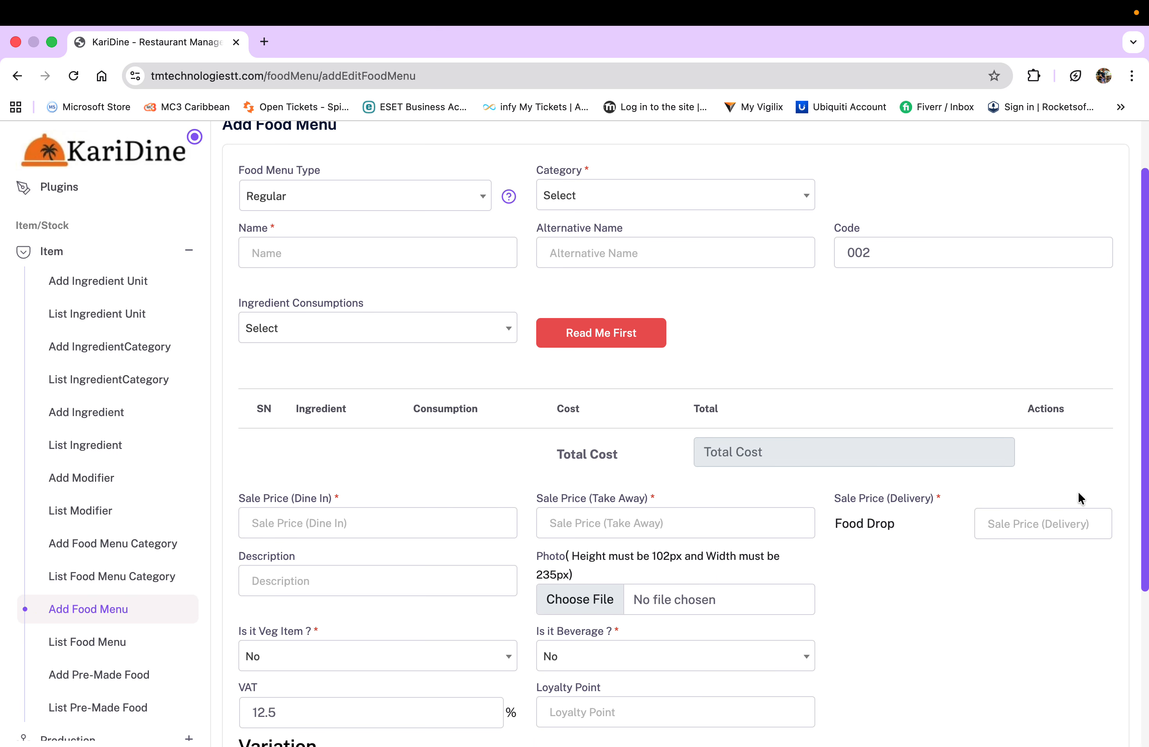
pyautogui.click(1048, 519)
pyautogui.click(838, 593)
pyautogui.click(657, 526)
pyautogui.press('Tab')
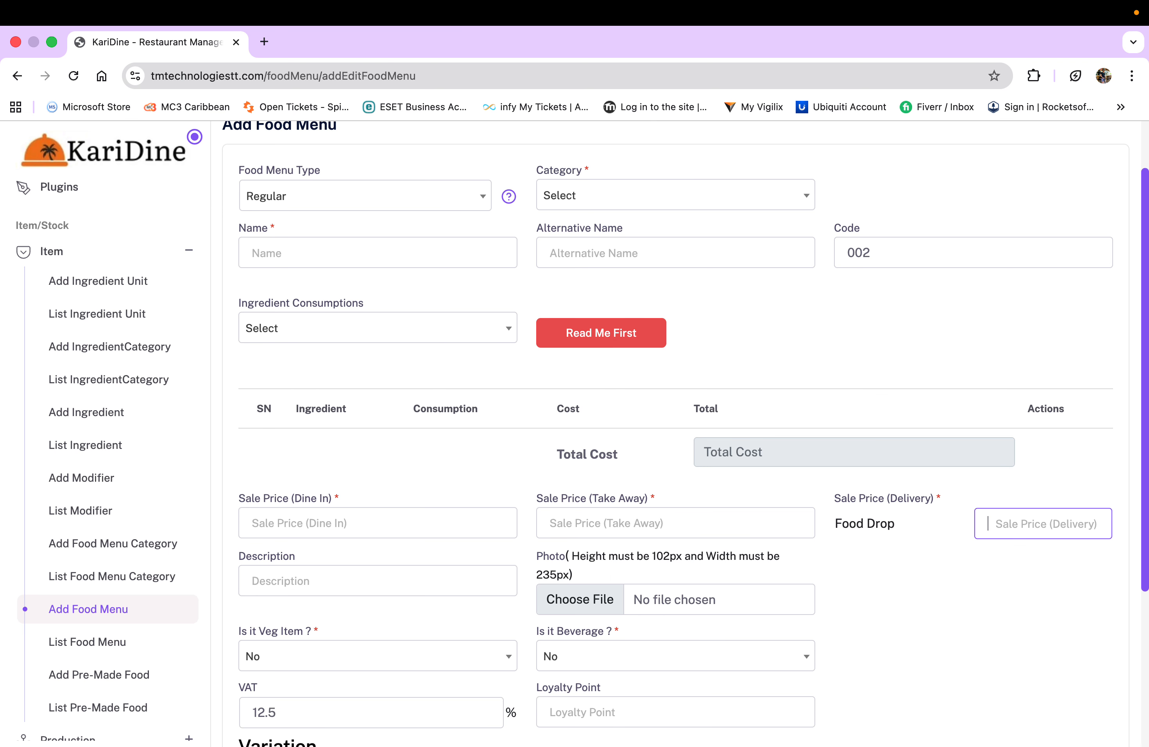
pyautogui.click(373, 464)
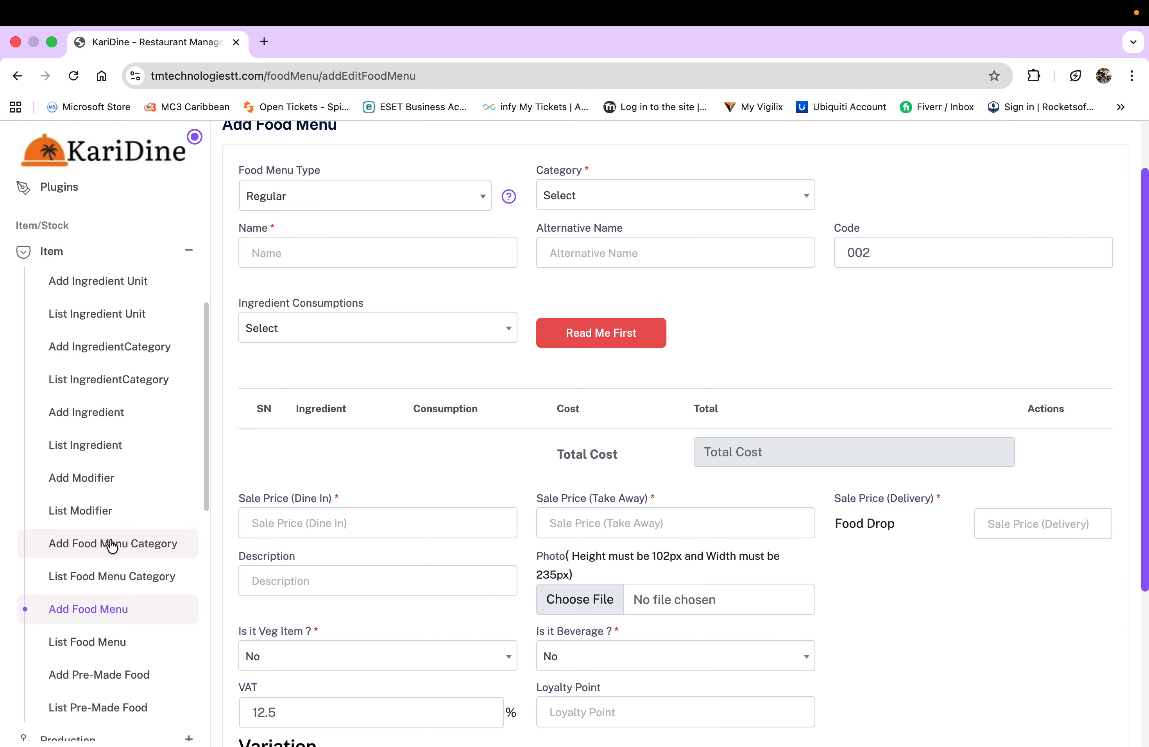
# Add a food menu category named "Tutorial" with the description "just for testing."
pyautogui.click(96, 540)
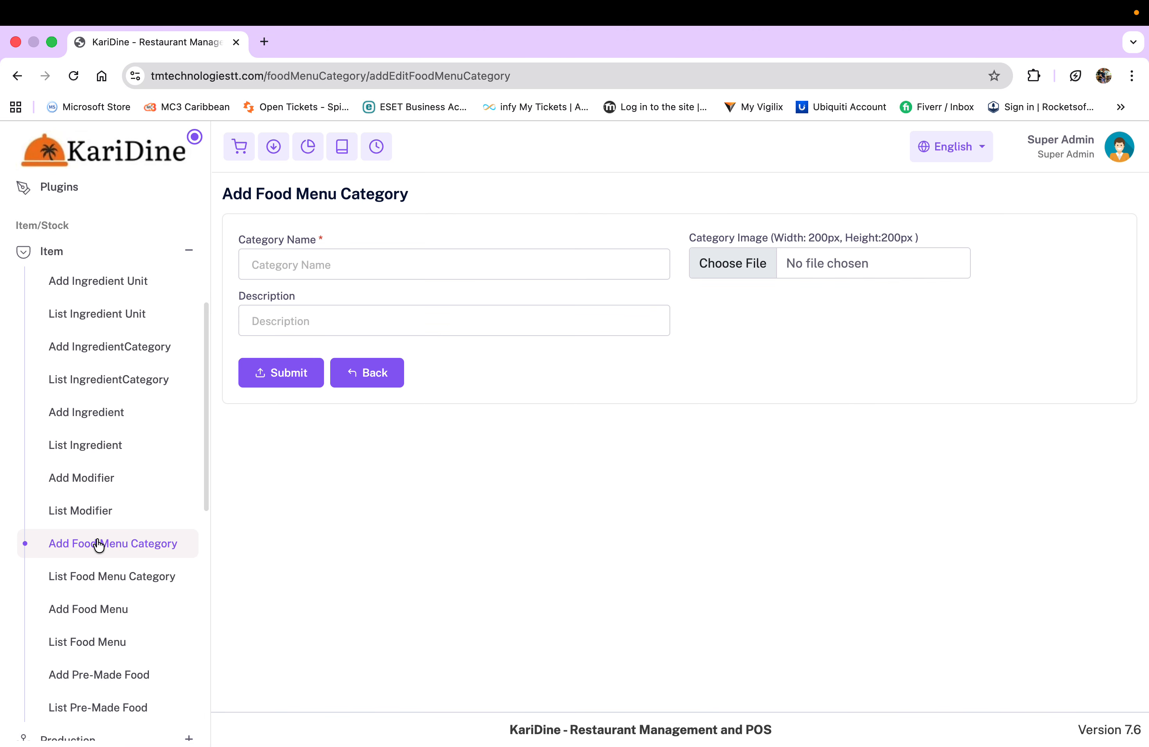
pyautogui.click(316, 264)
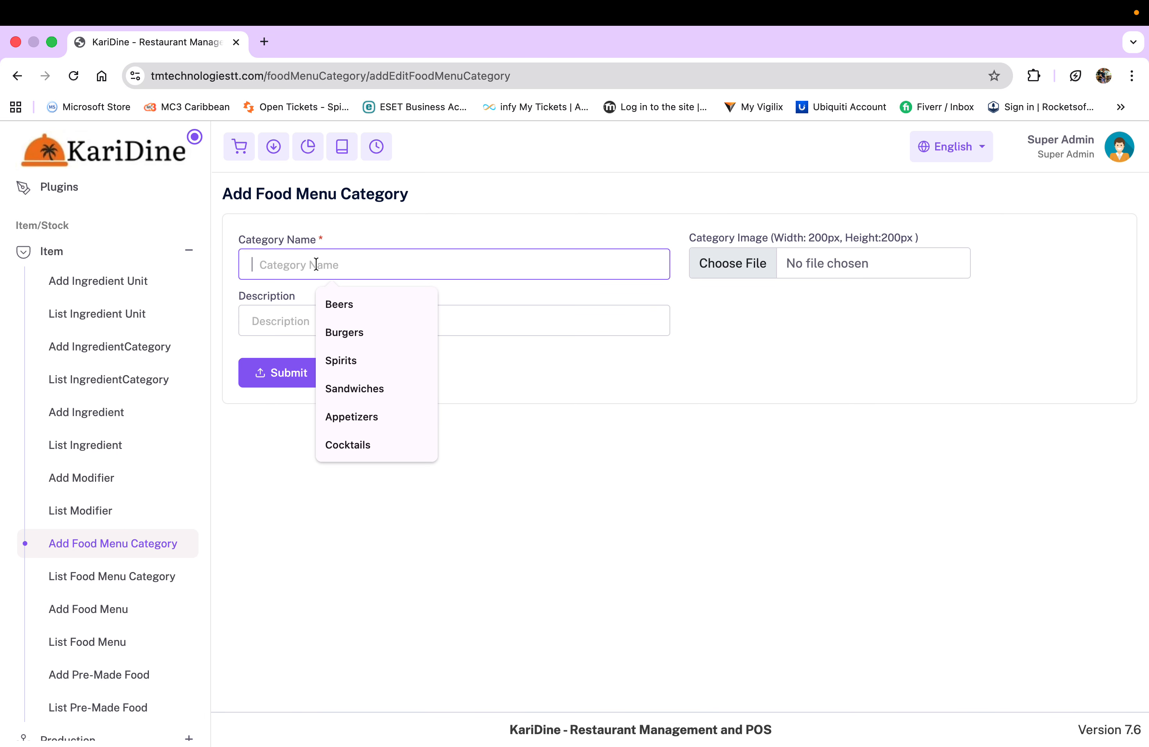
pyautogui.write('Tutori')
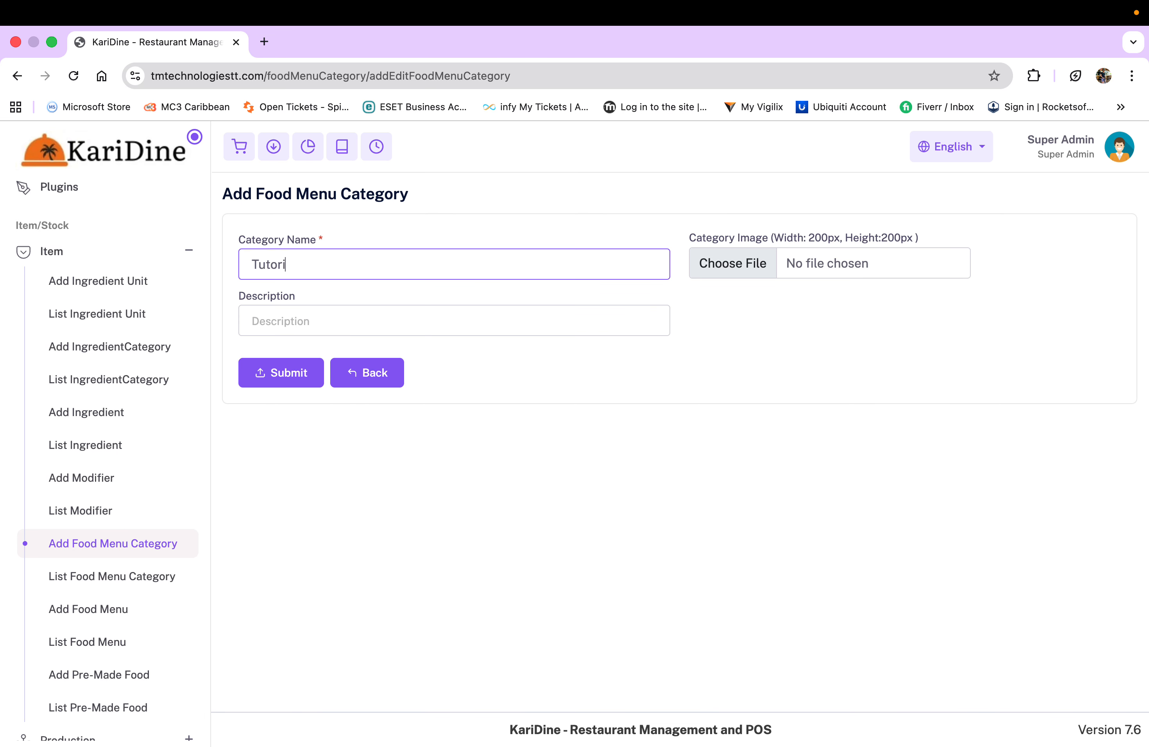
pyautogui.write('al')
pyautogui.click(311, 324)
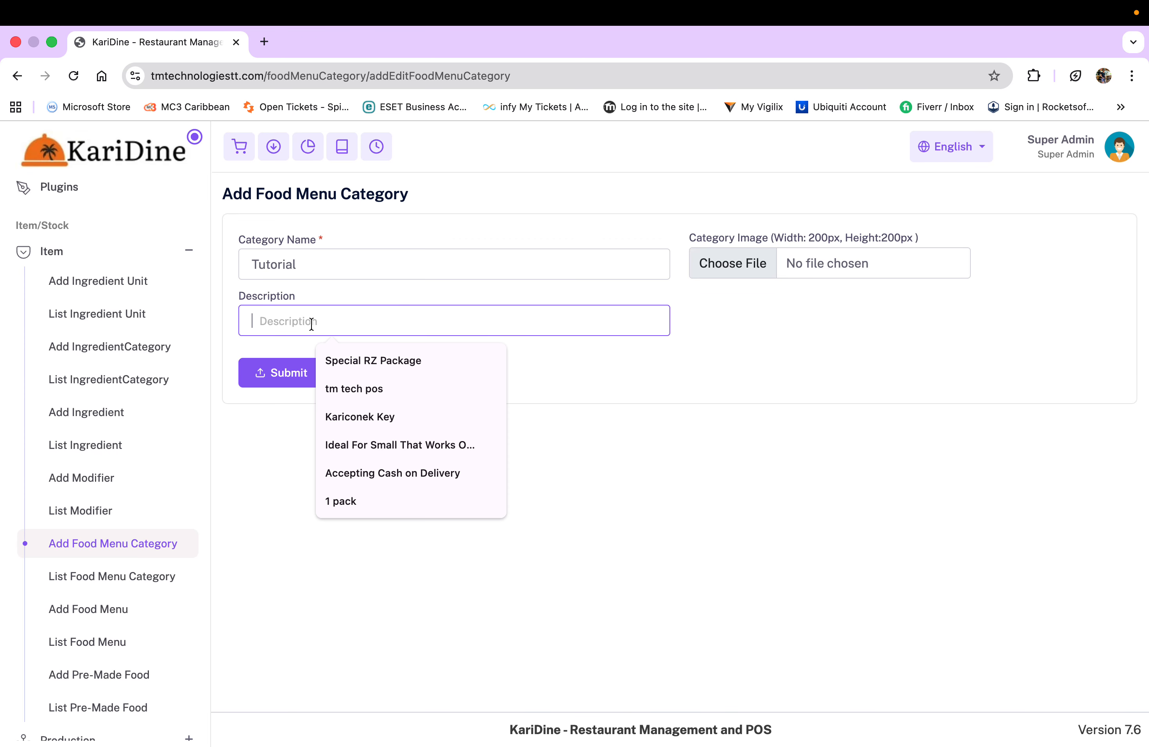
pyautogui.write('jus')
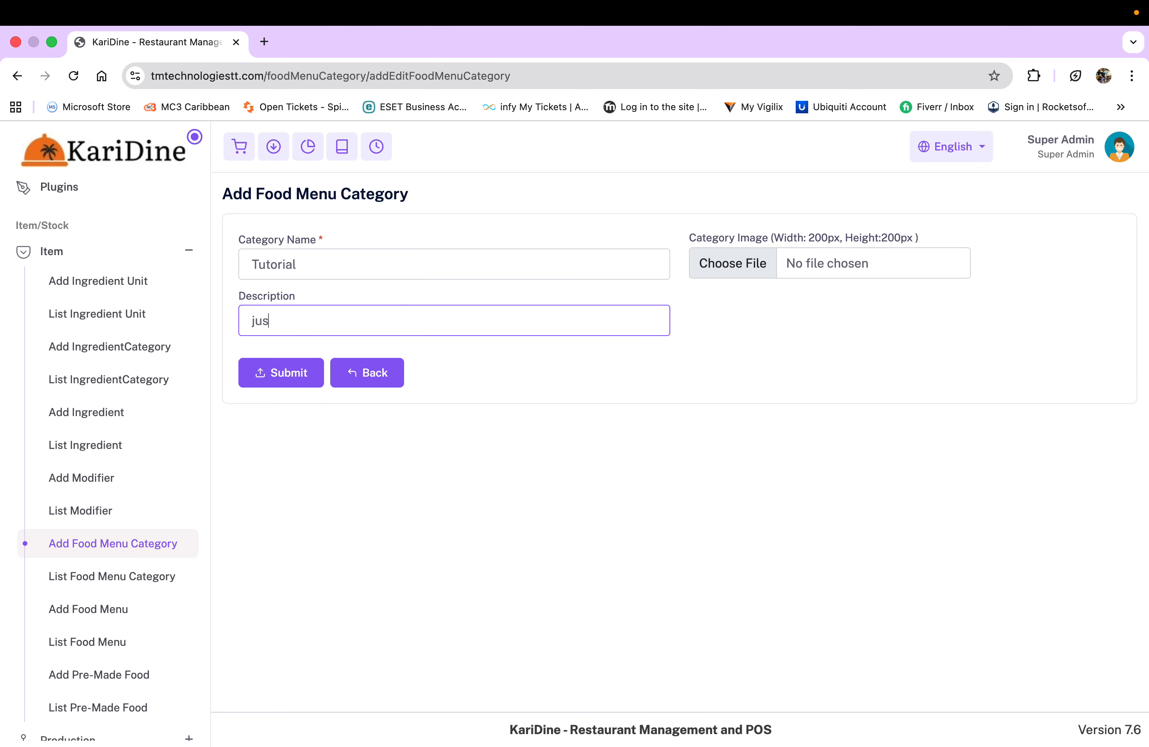
pyautogui.write('t for testing.')
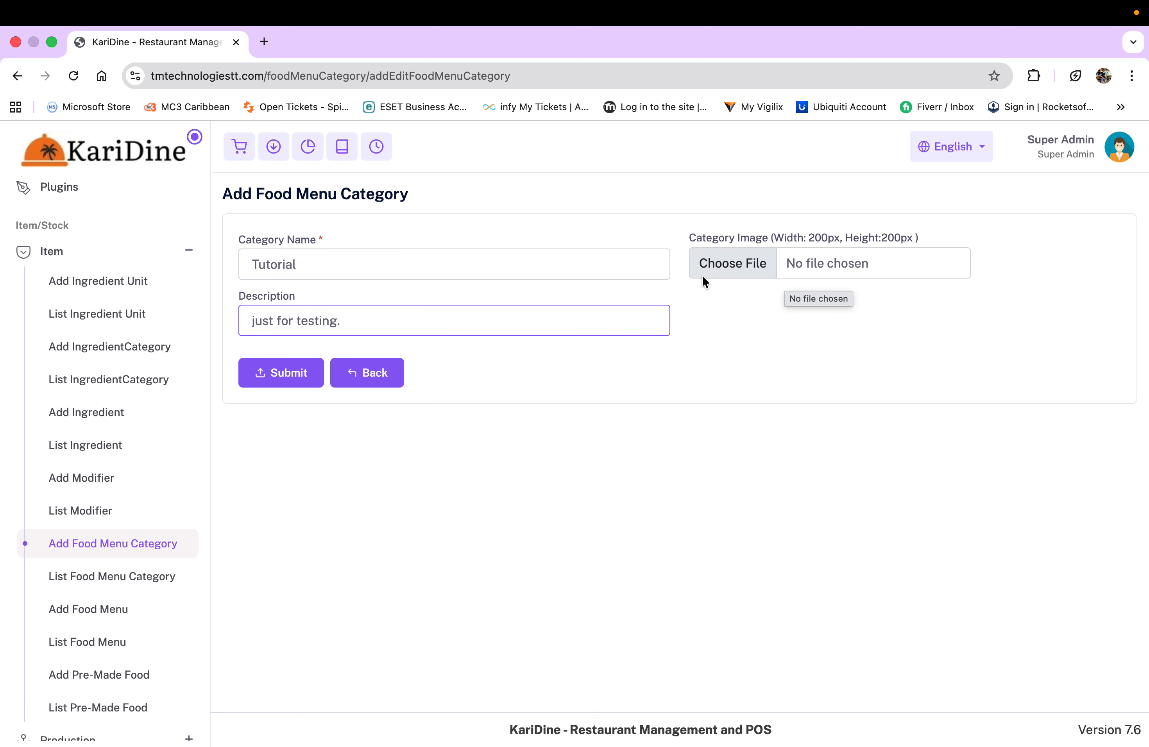
pyautogui.click(275, 377)
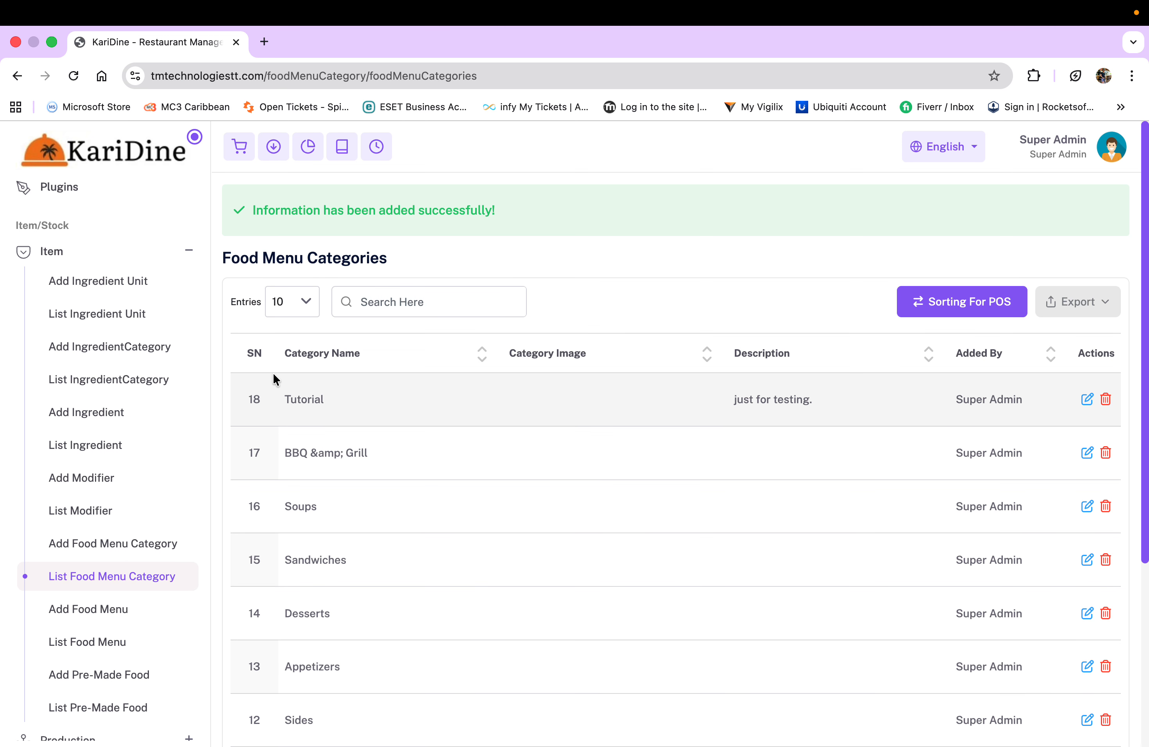
# Look through the food menu category list and open a new Add Food Menu form
pyautogui.scroll(-1, 367, 534)
pyautogui.scroll(-8, 368, 568)
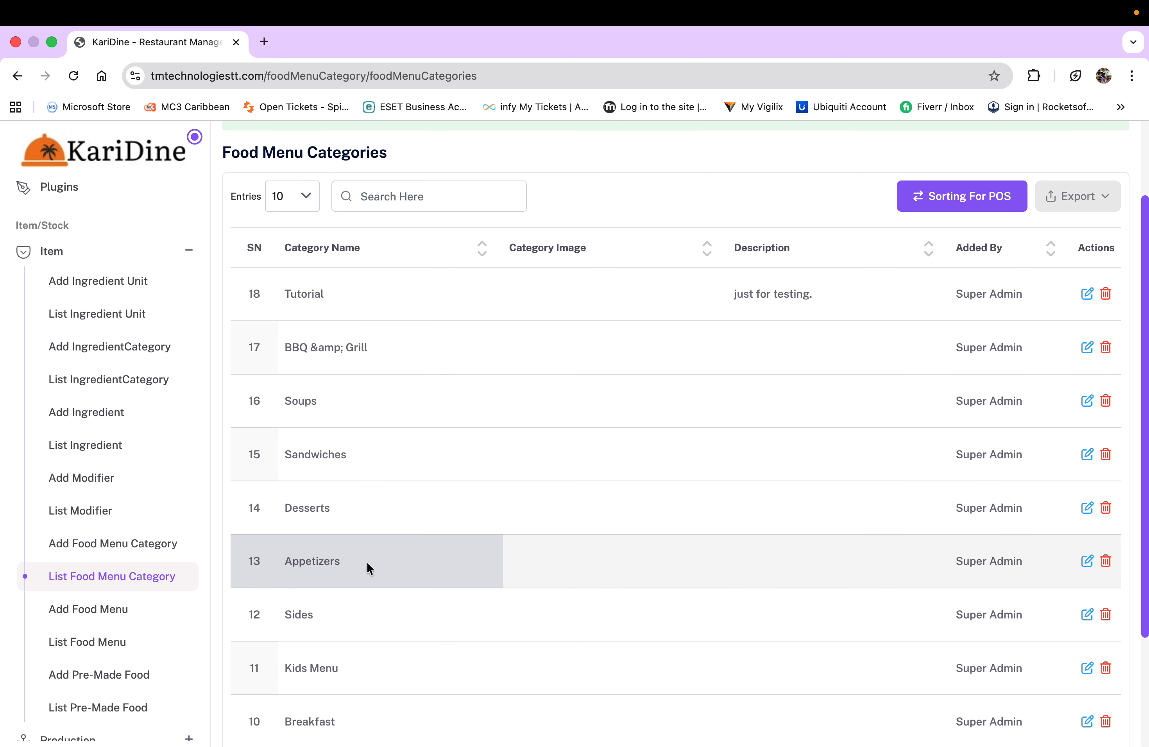
pyautogui.scroll(4, 368, 568)
pyautogui.scroll(1, 366, 562)
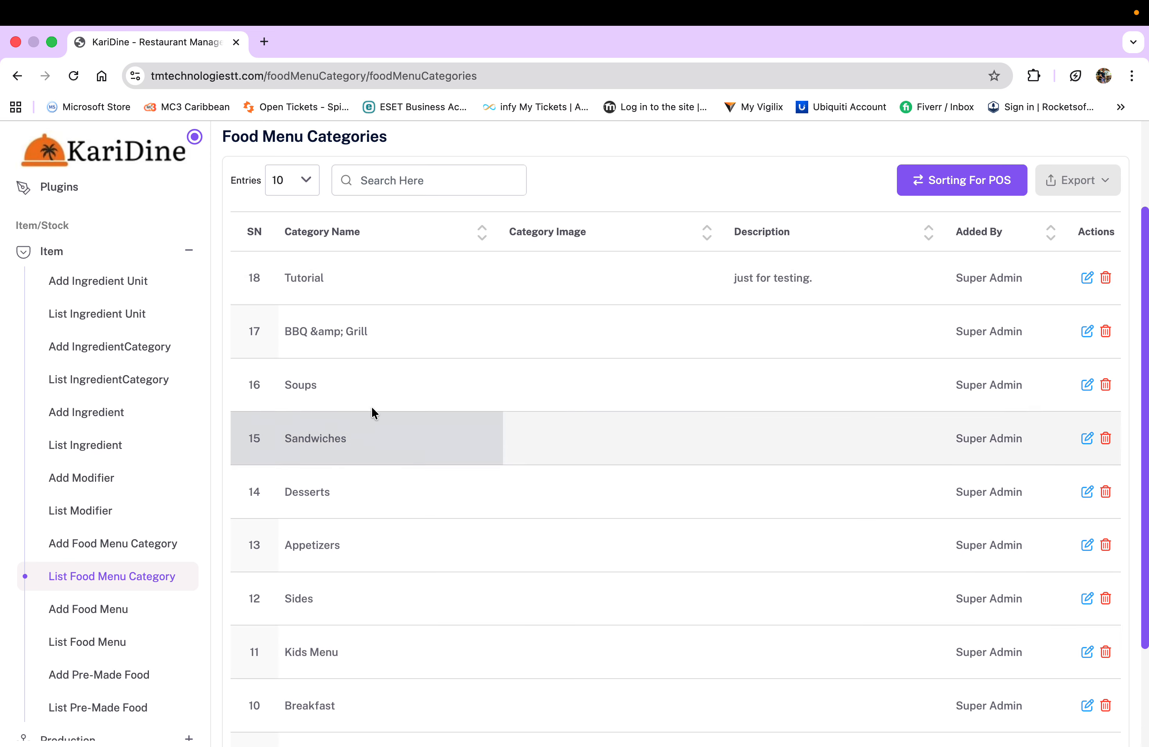
pyautogui.scroll(-3, 371, 405)
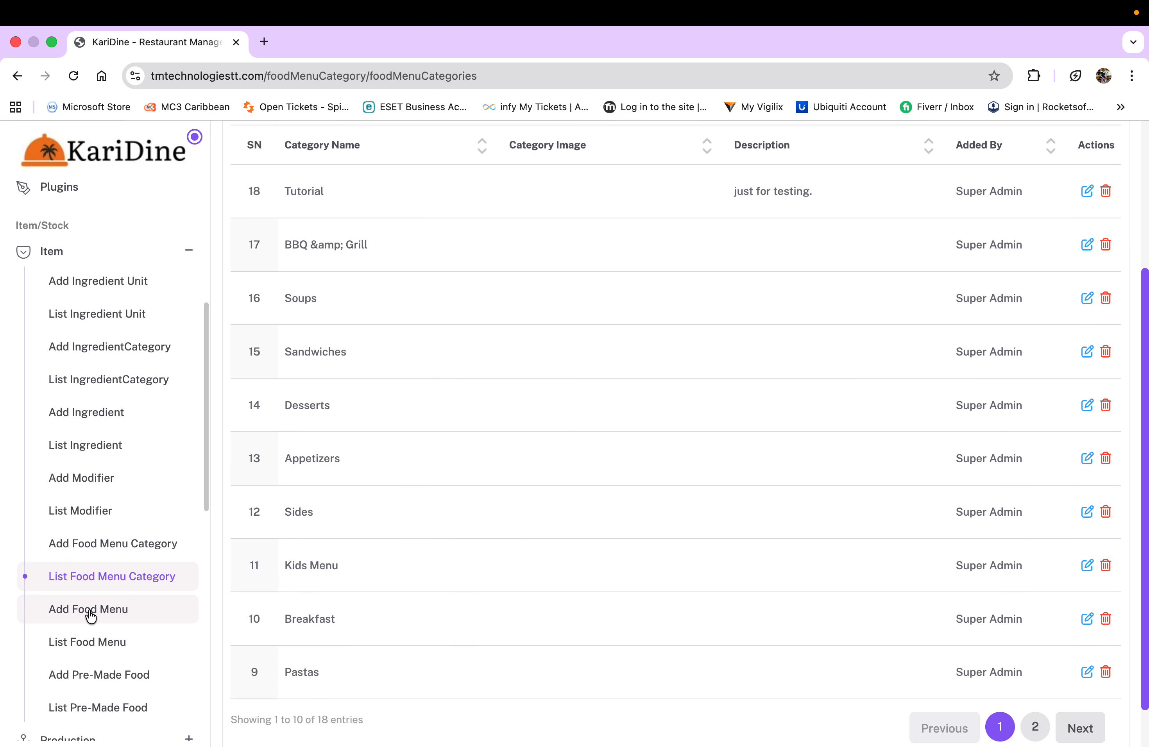
pyautogui.click(89, 610)
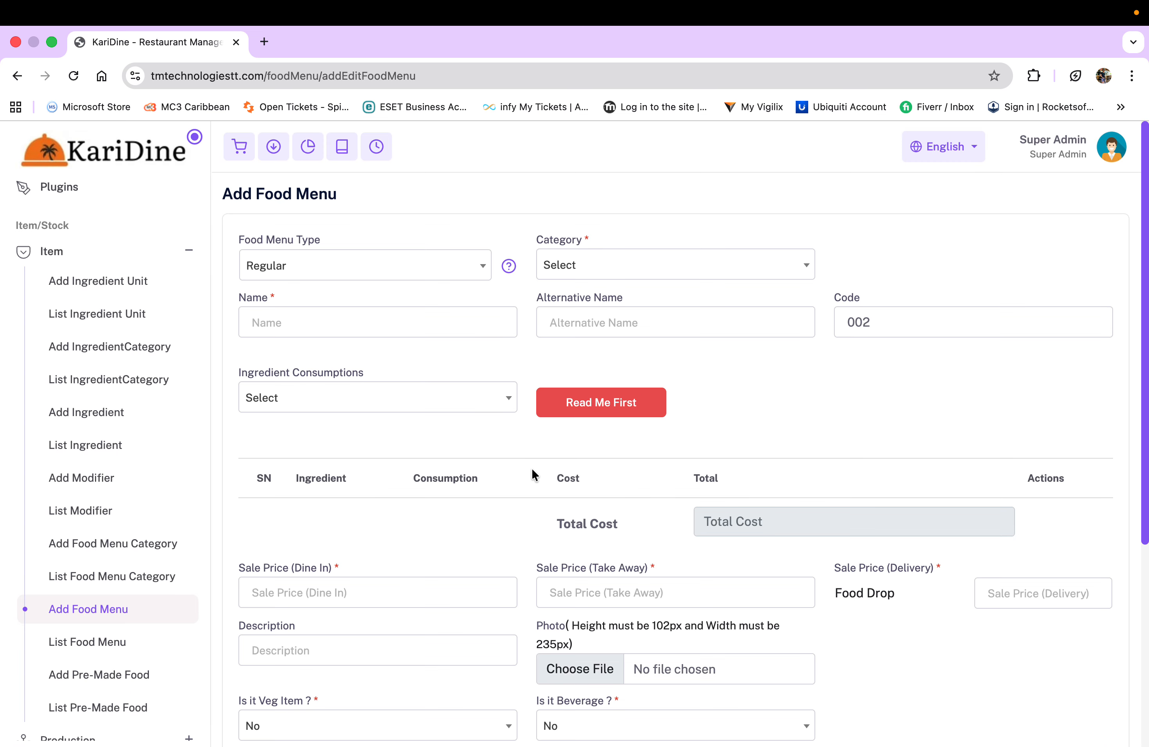
# Set the food menu's category to Tutorial and its name to "Tutorial"
pyautogui.click(675, 267)
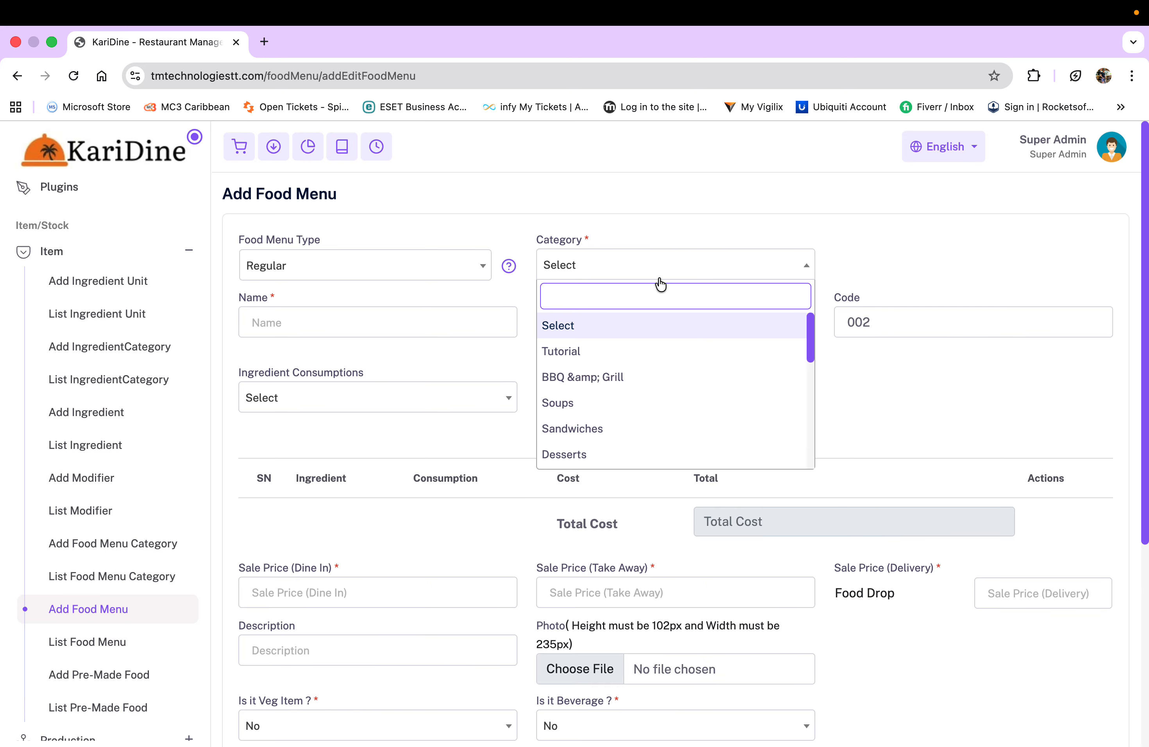
pyautogui.click(587, 353)
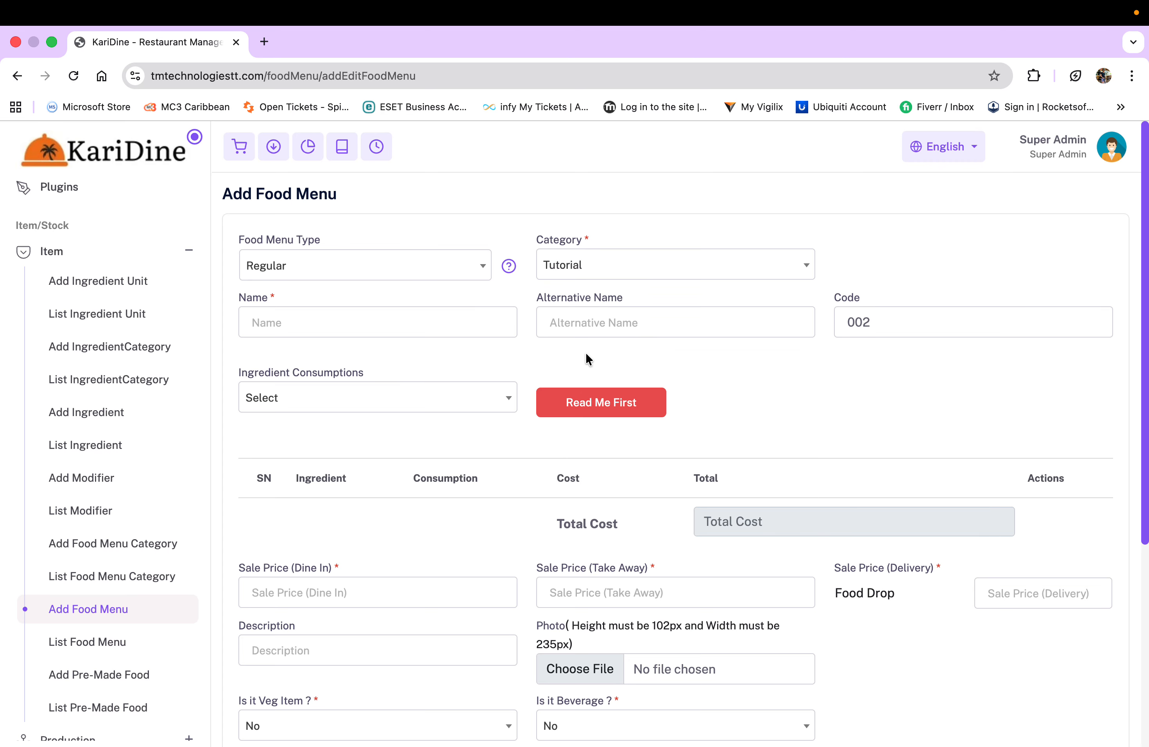
pyautogui.click(305, 329)
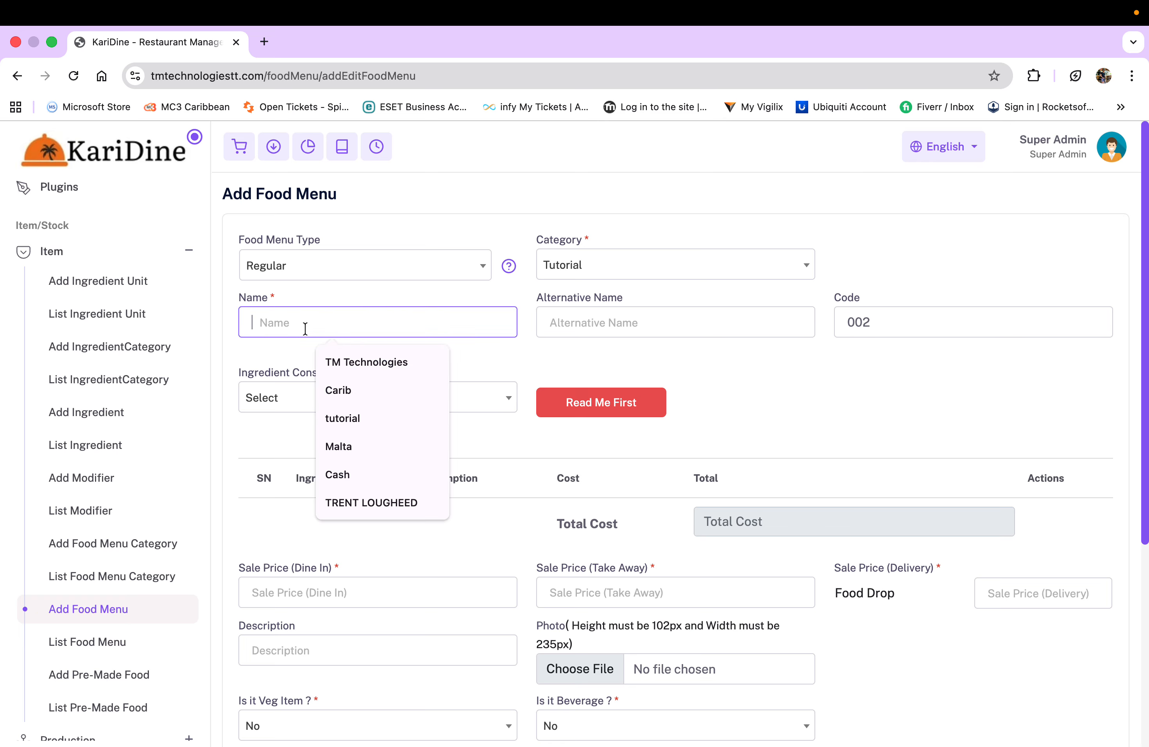
pyautogui.write('Tutor')
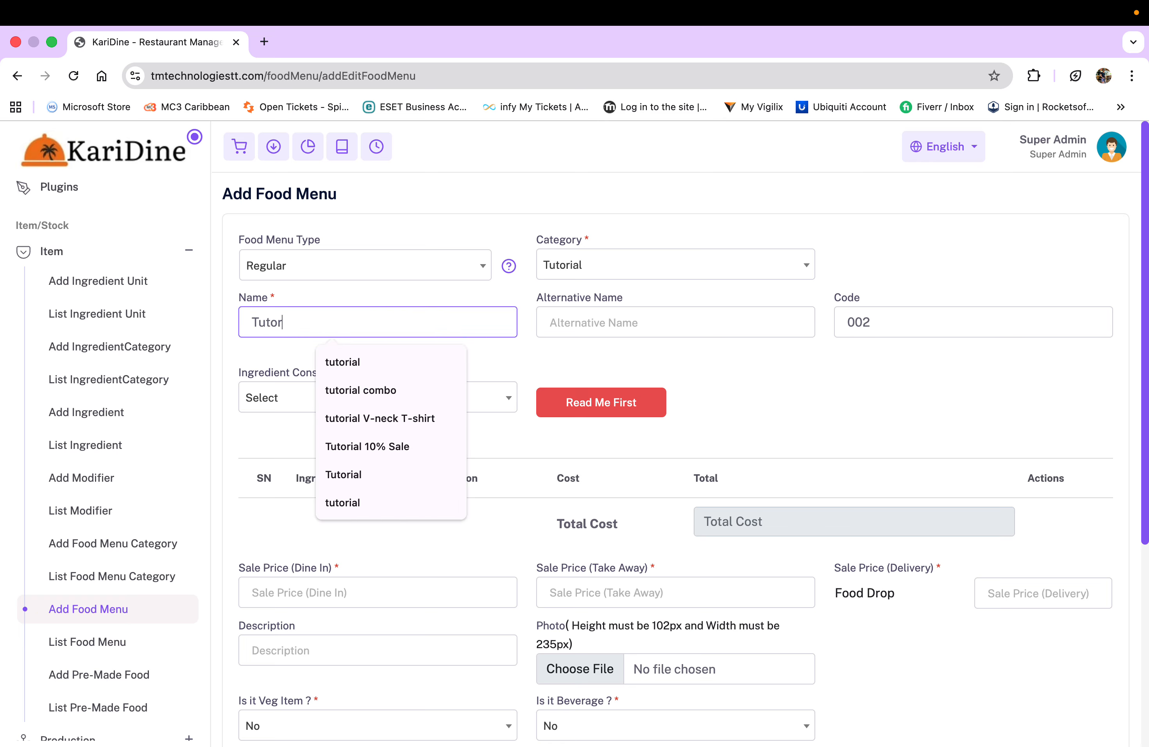
pyautogui.write('ial')
pyautogui.click(623, 371)
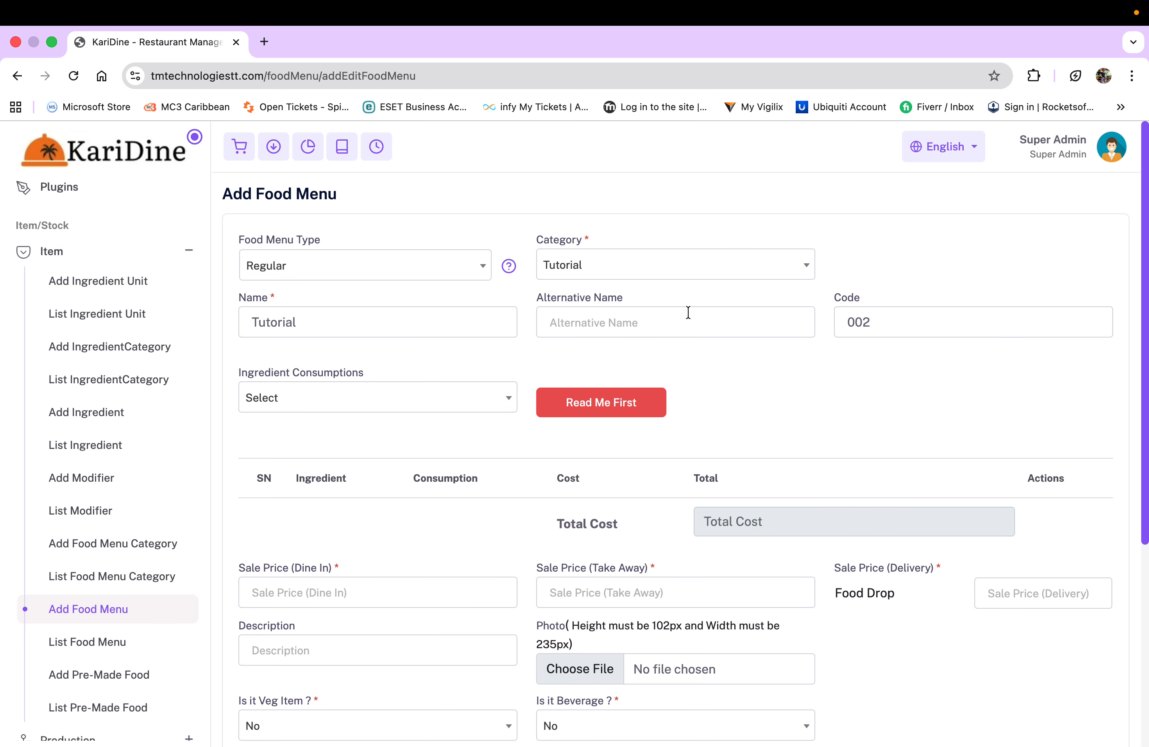
pyautogui.click(635, 324)
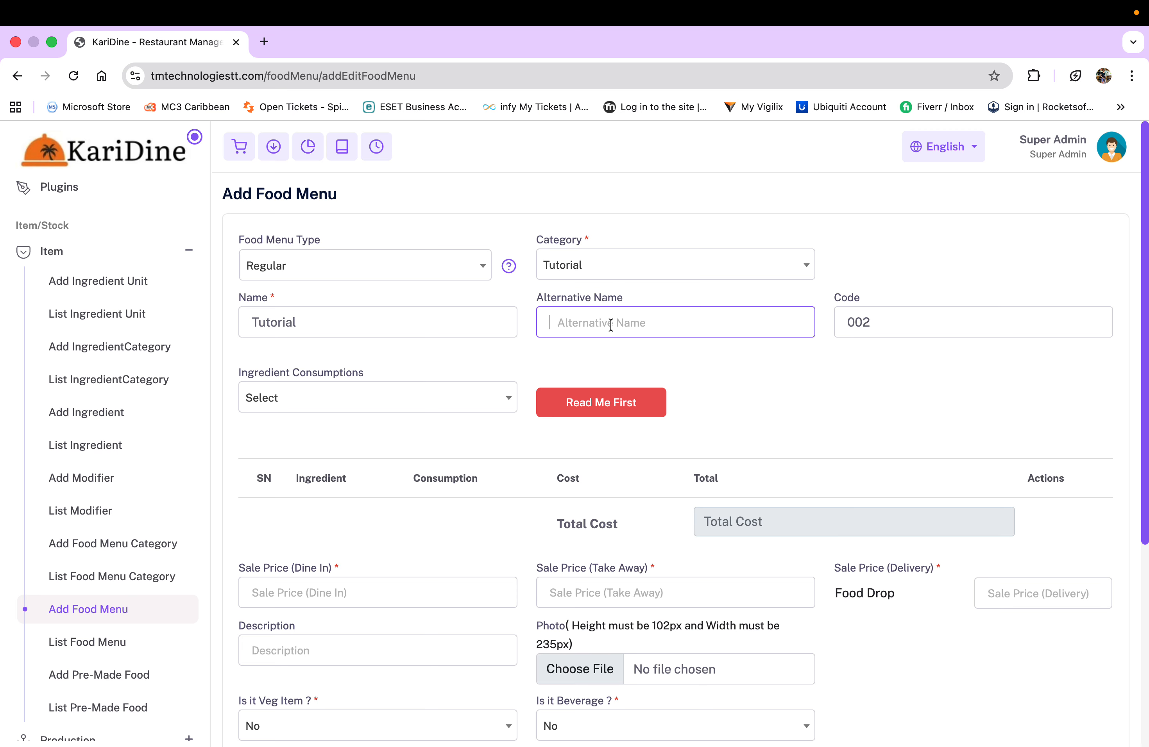
pyautogui.write('Tu')
pyautogui.press('BackSpace')
pyautogui.press('BackSpace')
pyautogui.click(913, 324)
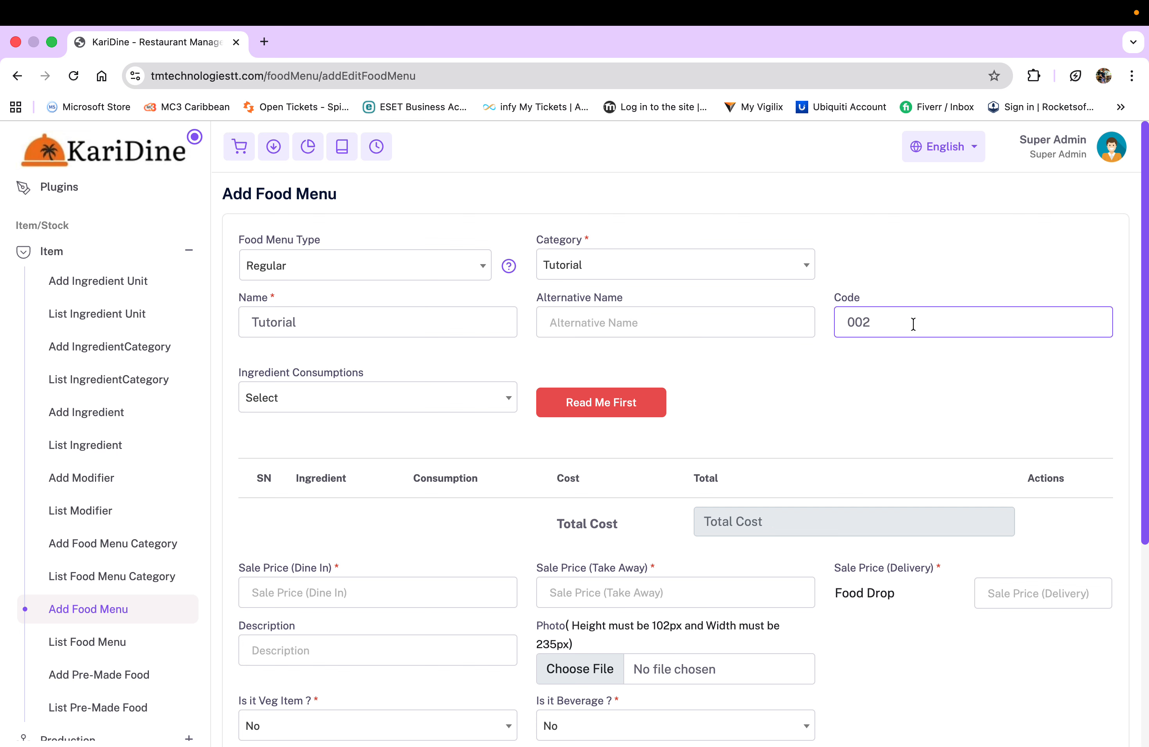
pyautogui.moveTo(845, 323); pyautogui.dragTo(982, 325)
pyautogui.click(954, 326)
# Set the dine-in, take-away and Food Drop delivery sale prices of the food menu to 25 each
pyautogui.scroll(-3, 750, 370)
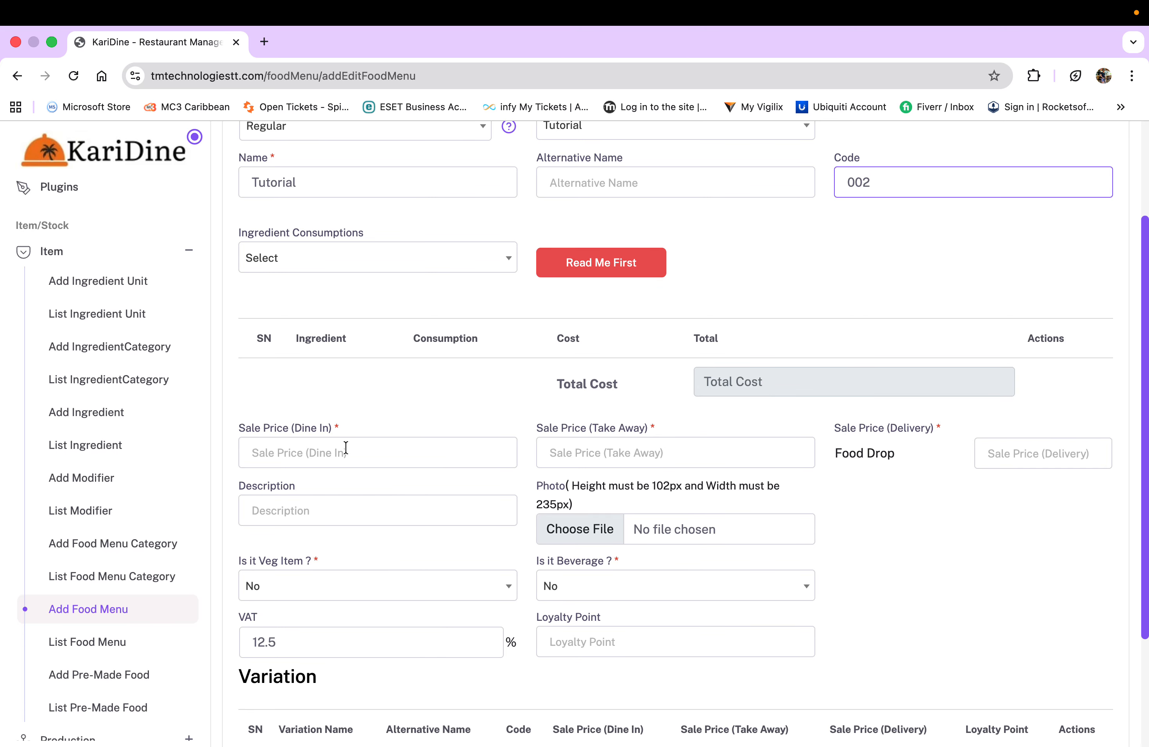
pyautogui.click(261, 452)
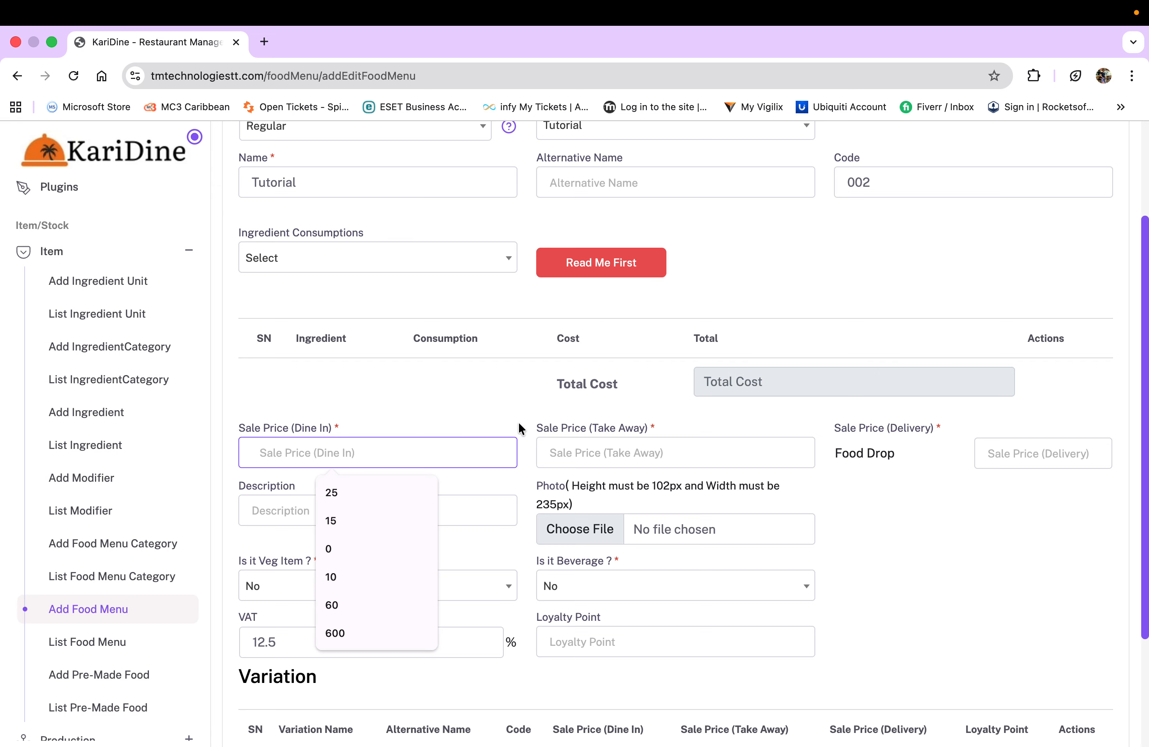
pyautogui.click(389, 445)
pyautogui.click(342, 490)
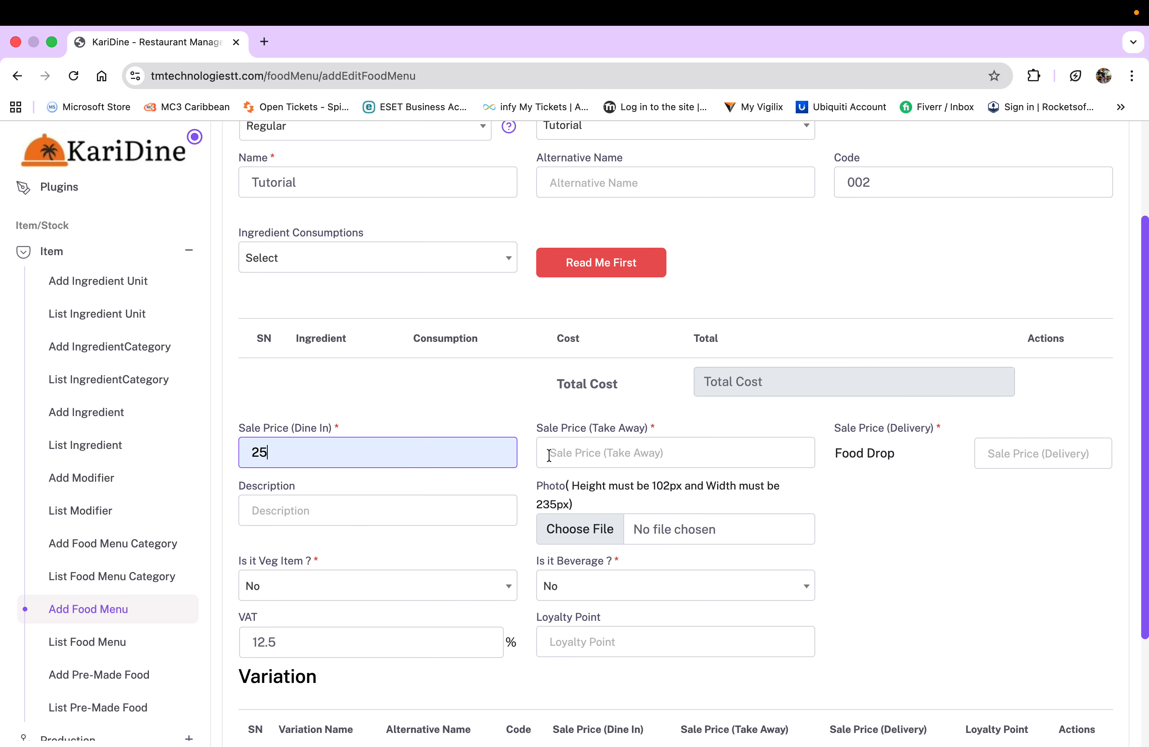
pyautogui.click(549, 454)
pyautogui.click(638, 490)
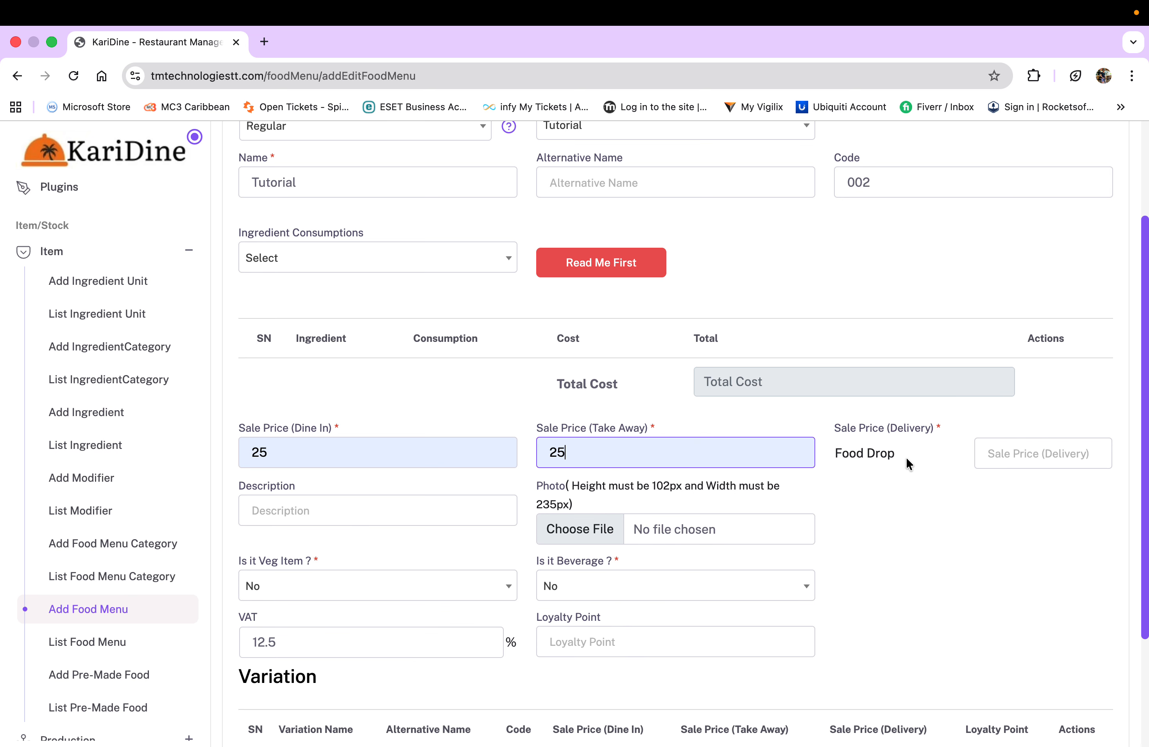
pyautogui.click(1043, 452)
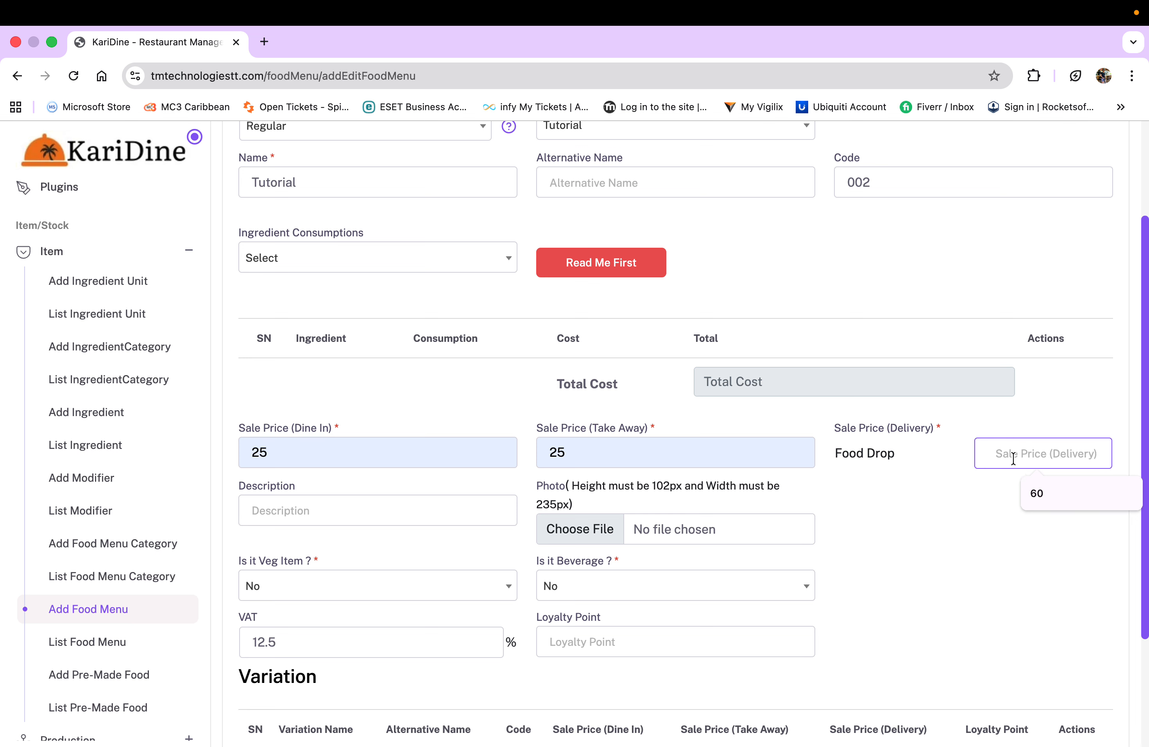
pyautogui.write('25')
pyautogui.click(917, 519)
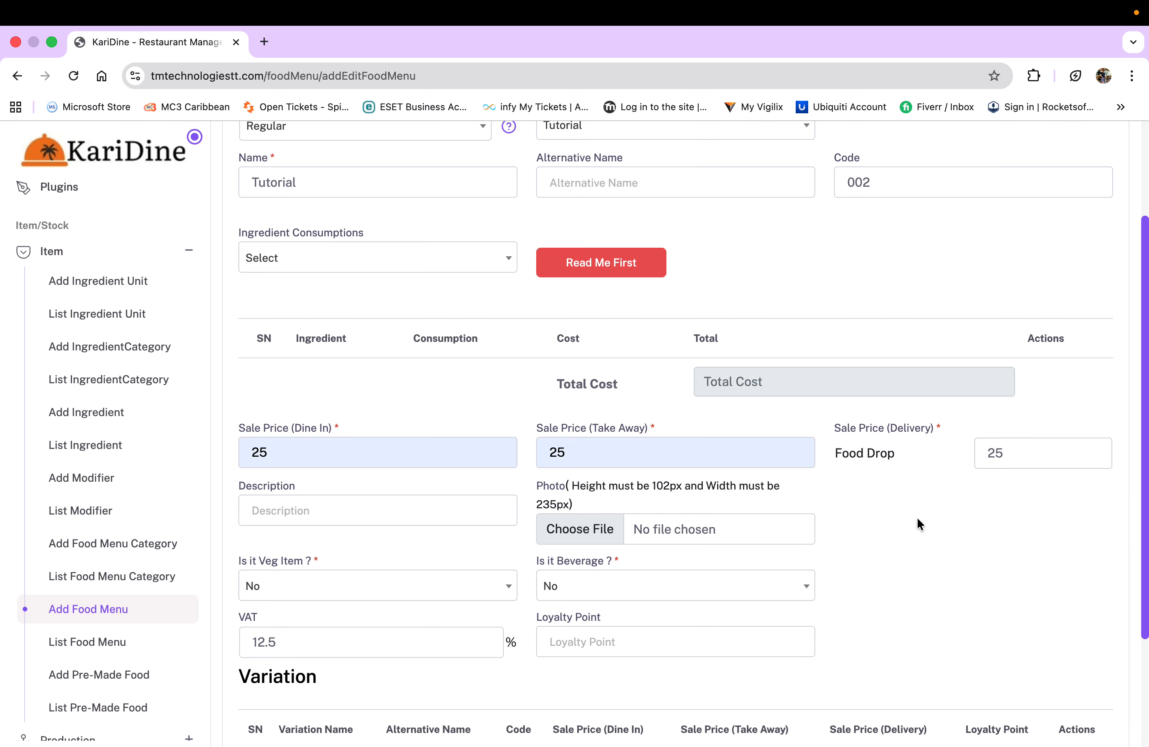
# Examine the description, veg item, beverage, VAT and loyalty point fields of the food menu form
pyautogui.click(329, 516)
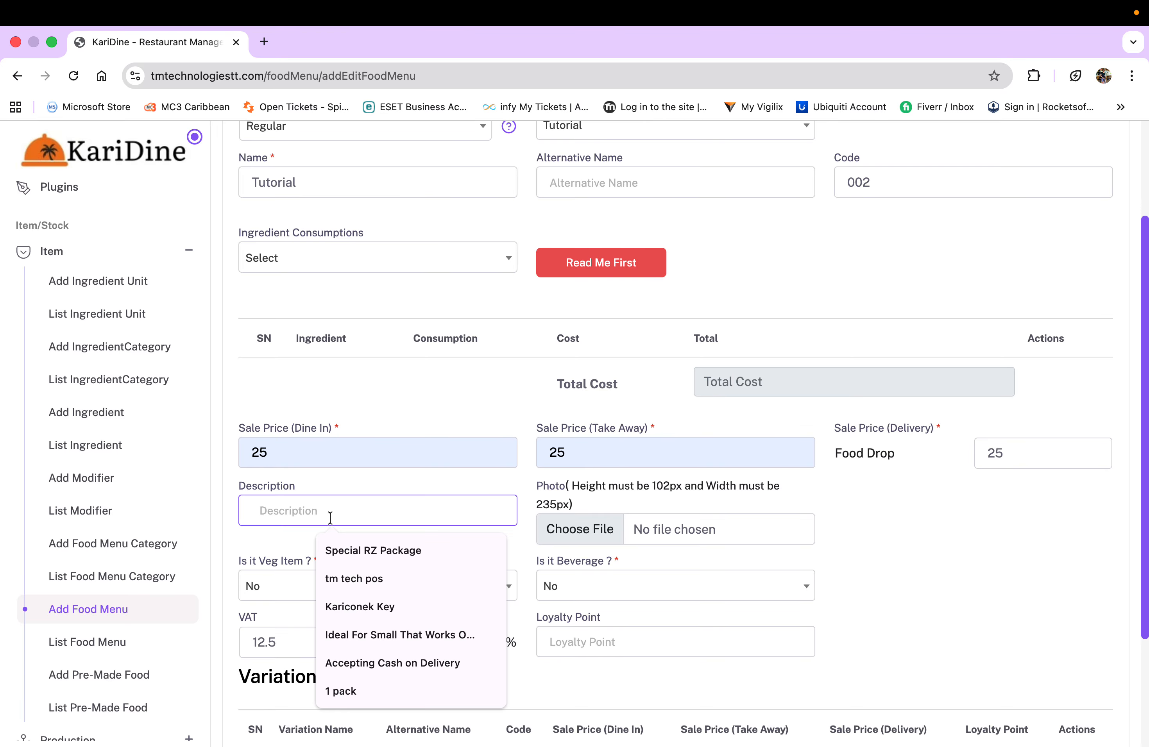
pyautogui.click(939, 502)
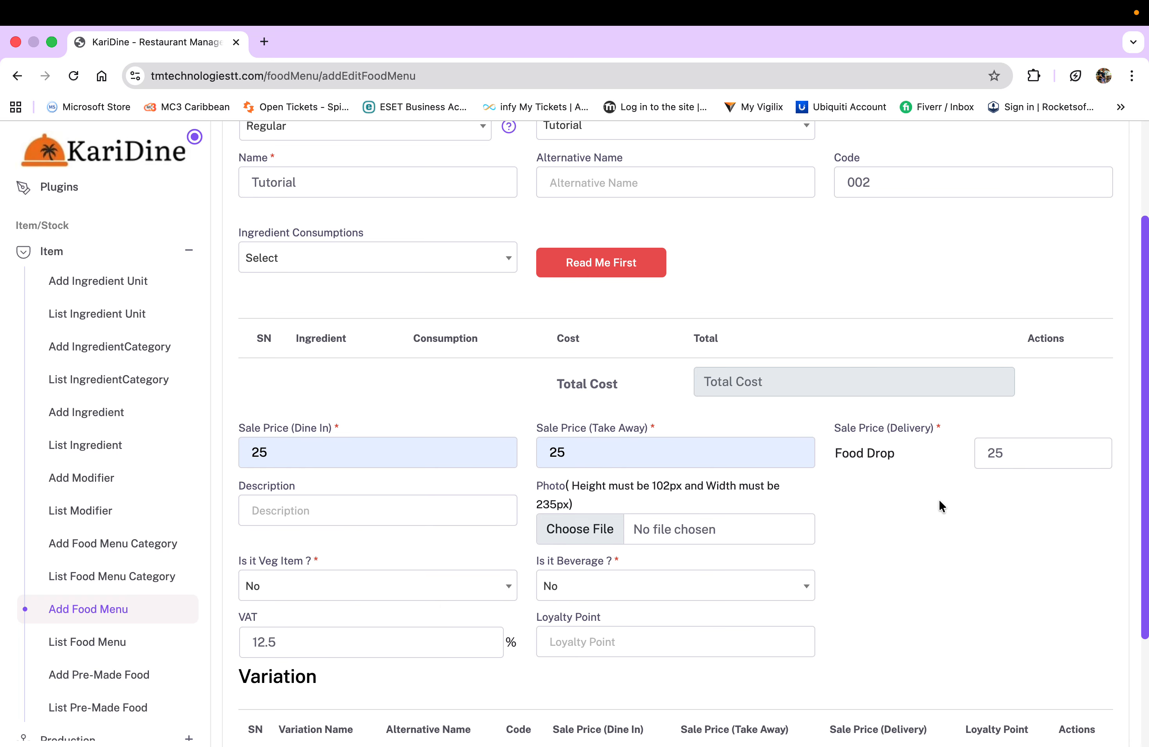
pyautogui.scroll(-3, 939, 499)
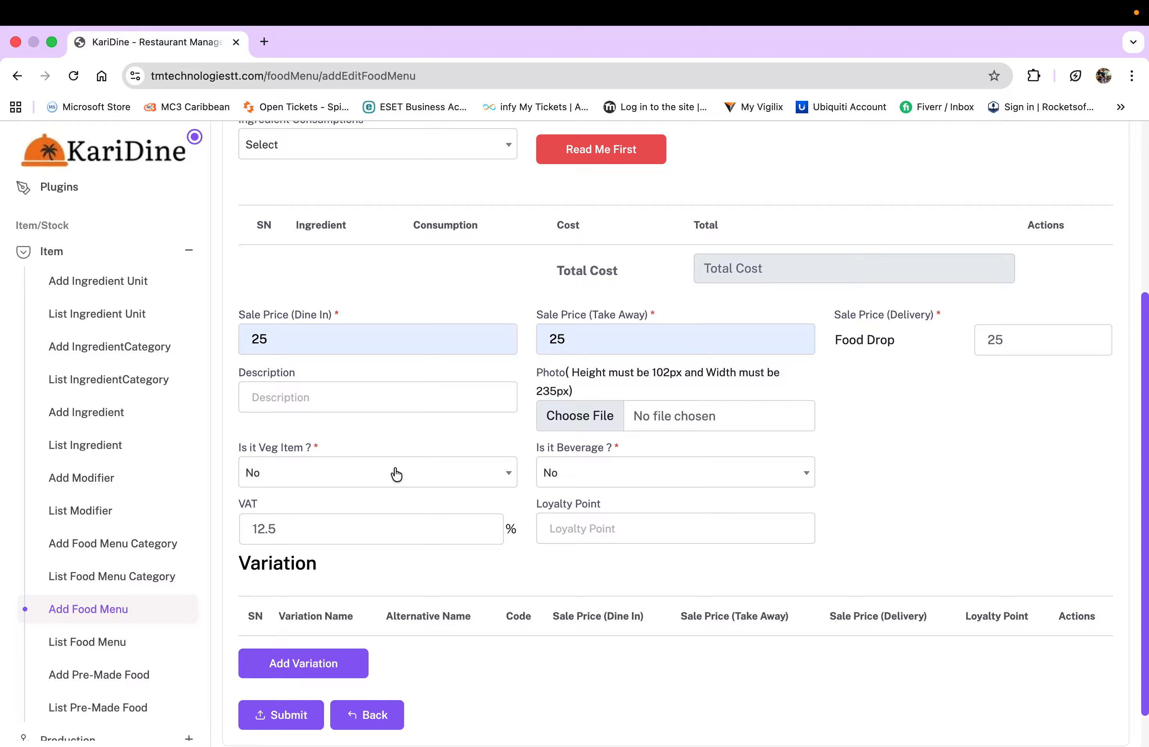
pyautogui.click(430, 478)
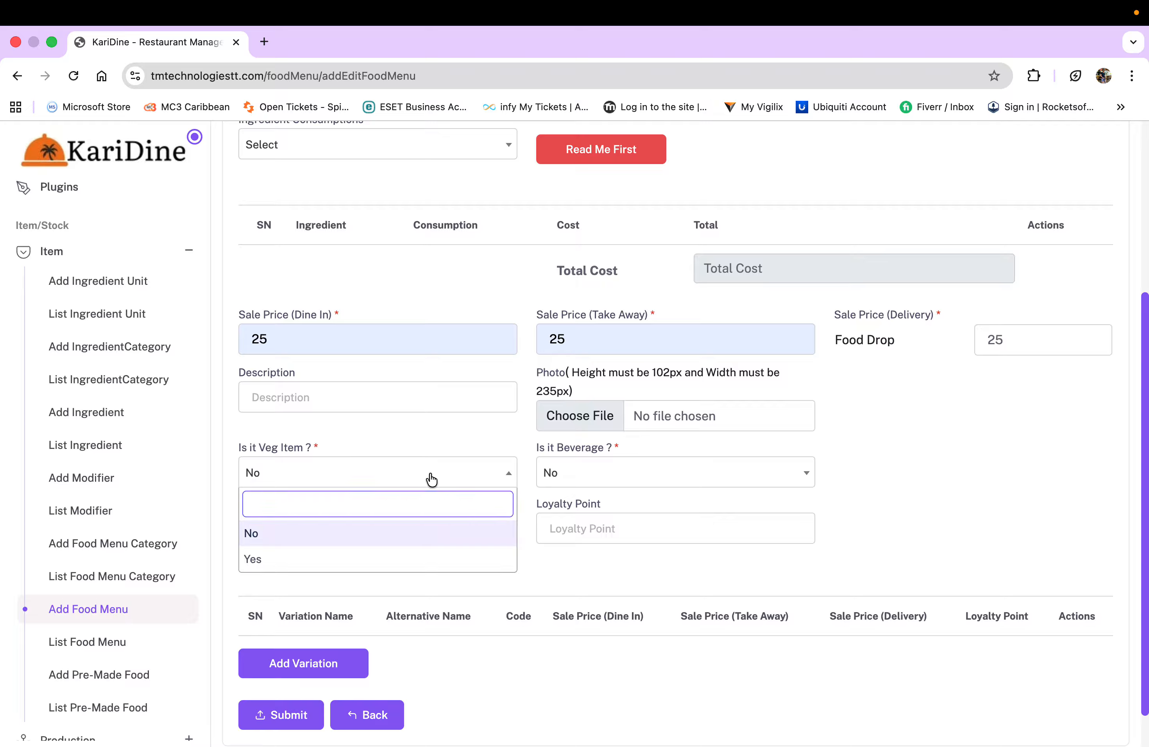
pyautogui.click(402, 477)
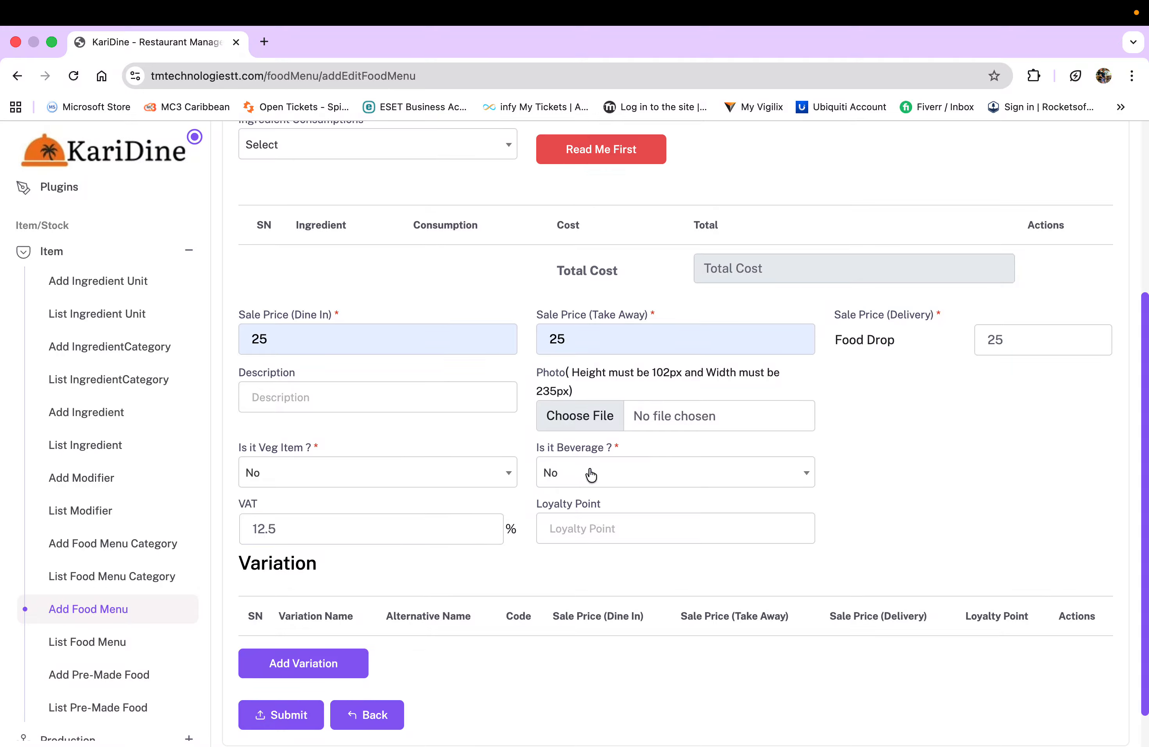
pyautogui.click(614, 479)
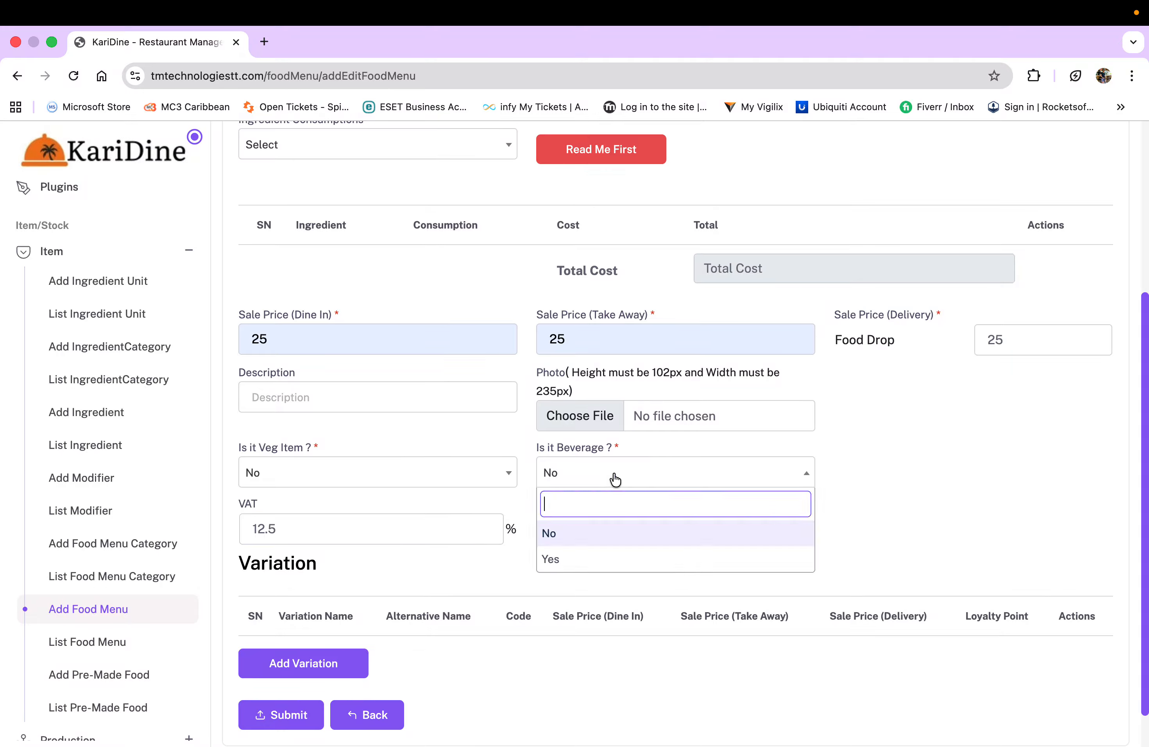
pyautogui.click(894, 471)
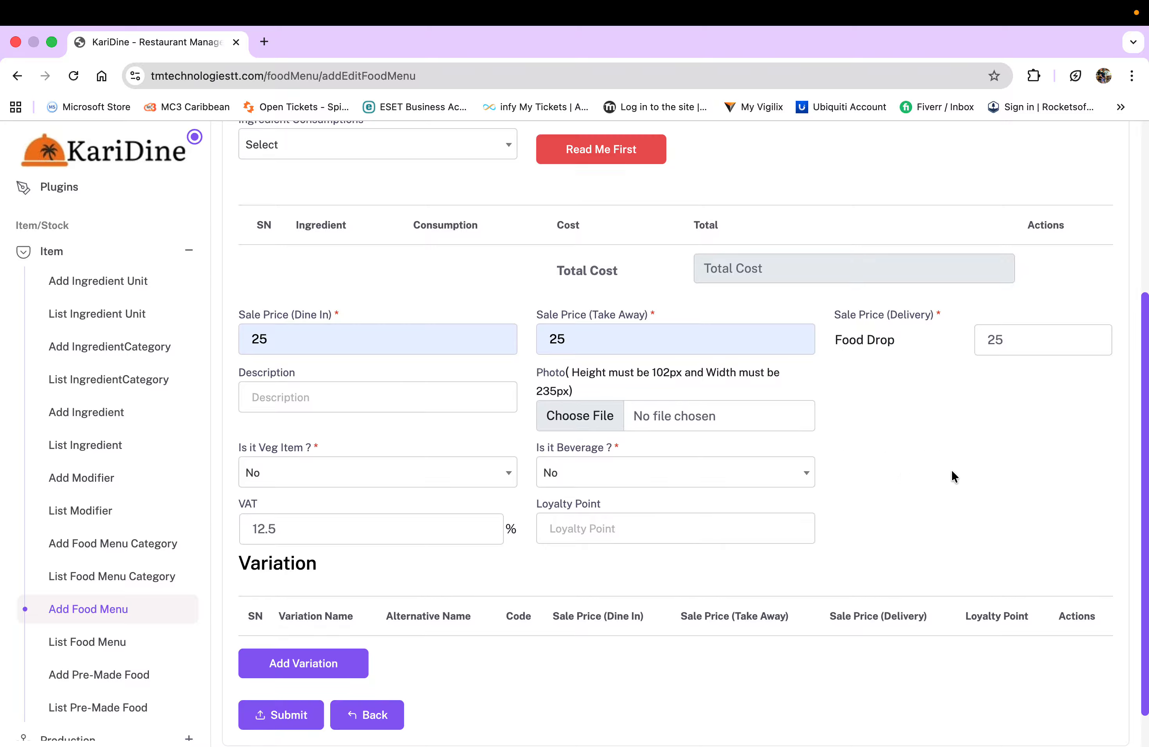
pyautogui.click(326, 522)
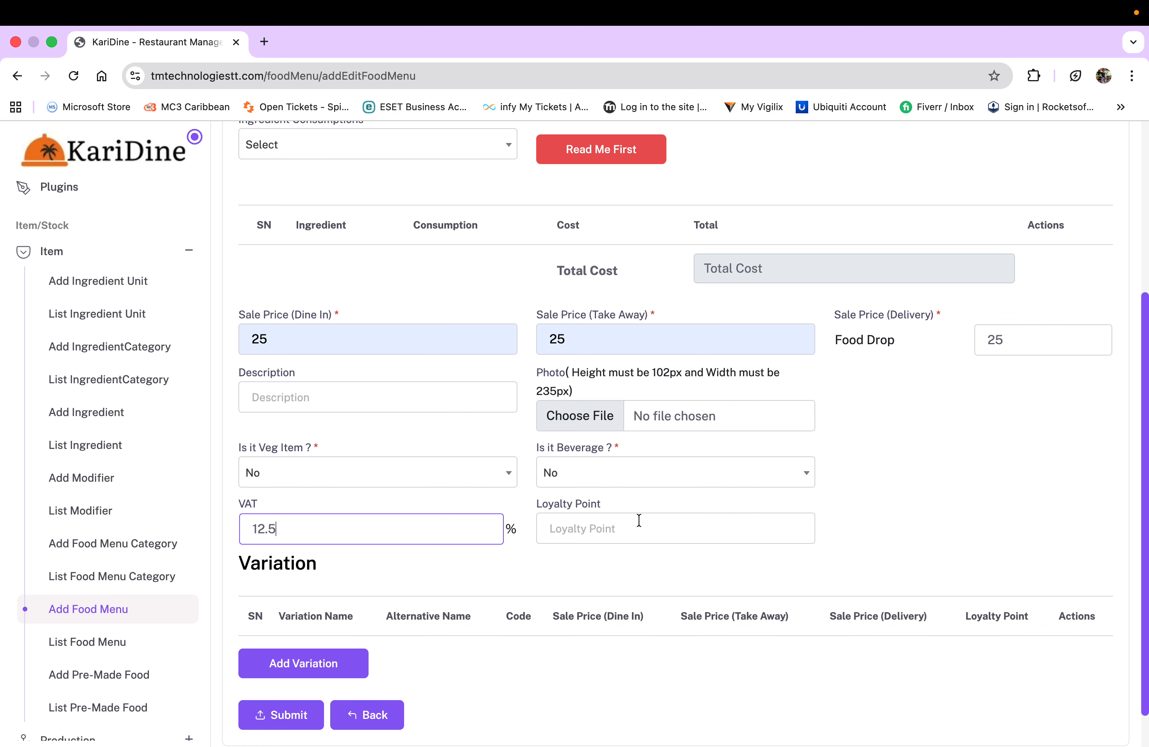
pyautogui.click(627, 528)
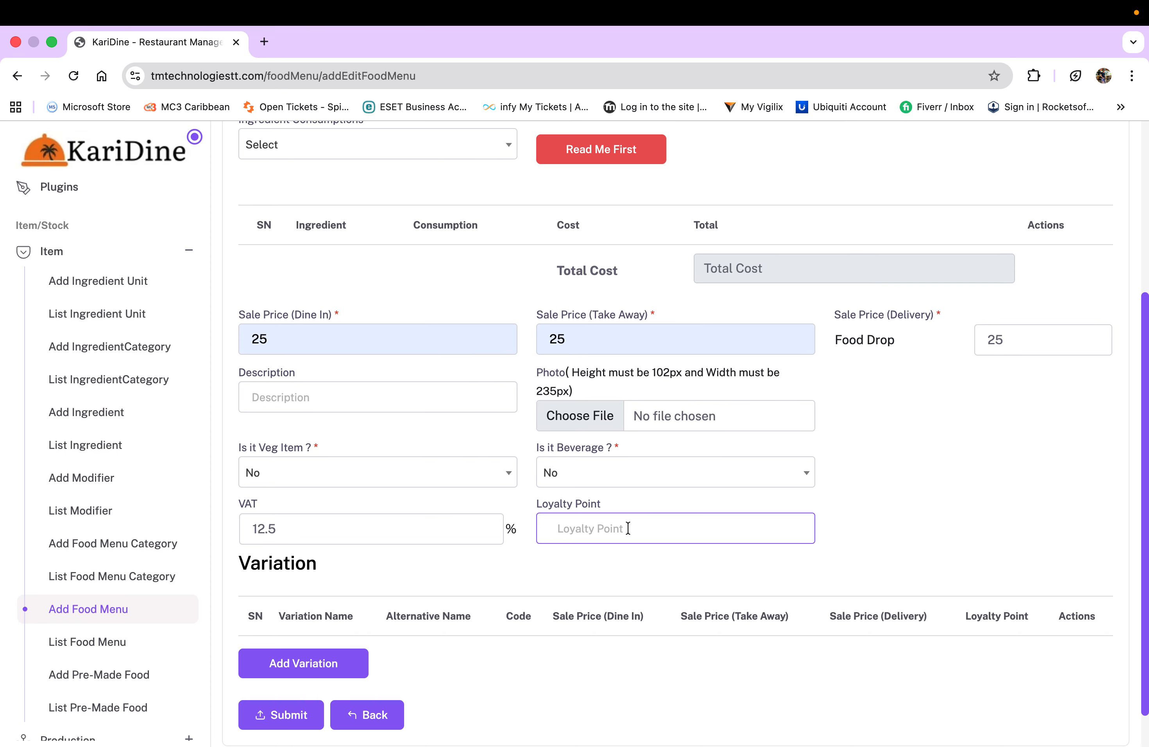
# Submit the new food menu and show only the Tutorial category in the food menu list
pyautogui.scroll(-1, 627, 528)
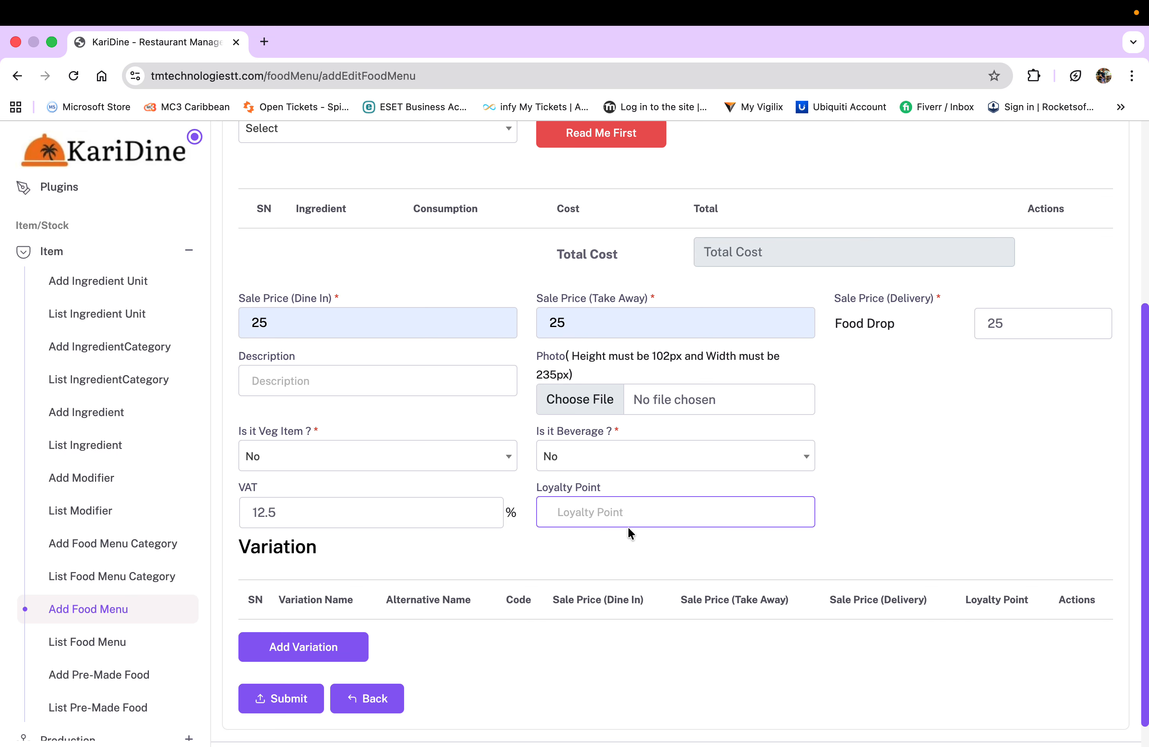
pyautogui.click(281, 701)
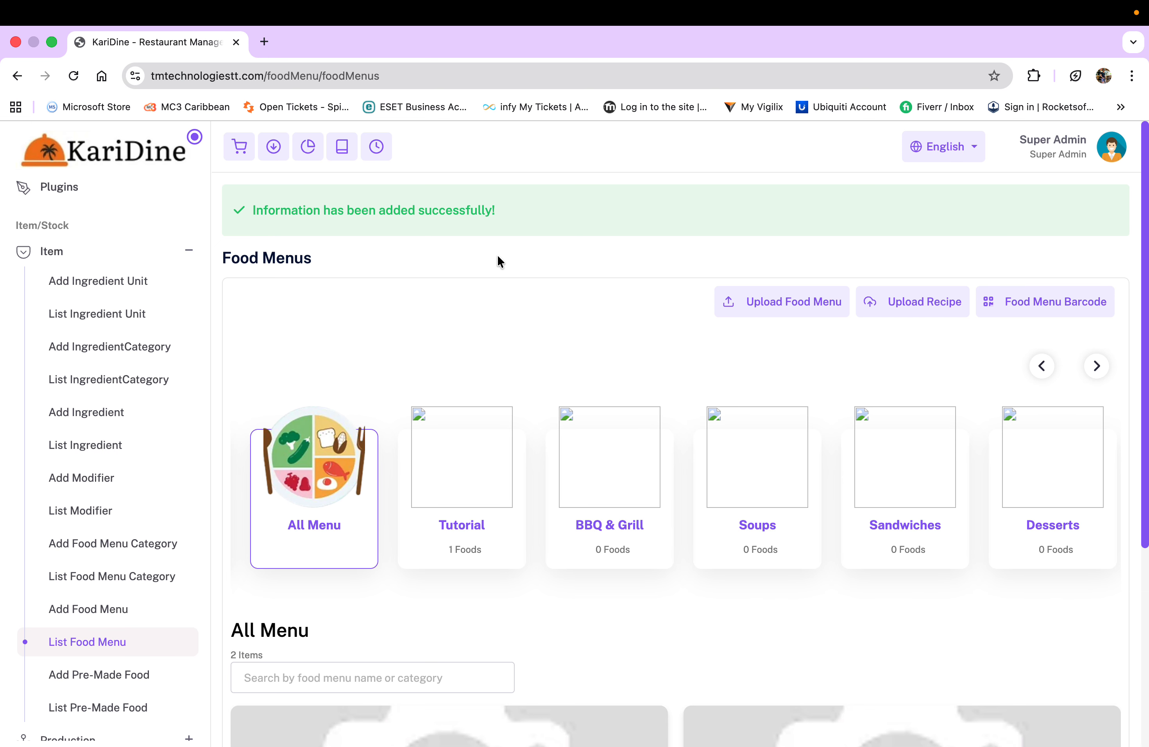
pyautogui.scroll(-2, 484, 271)
pyautogui.click(450, 407)
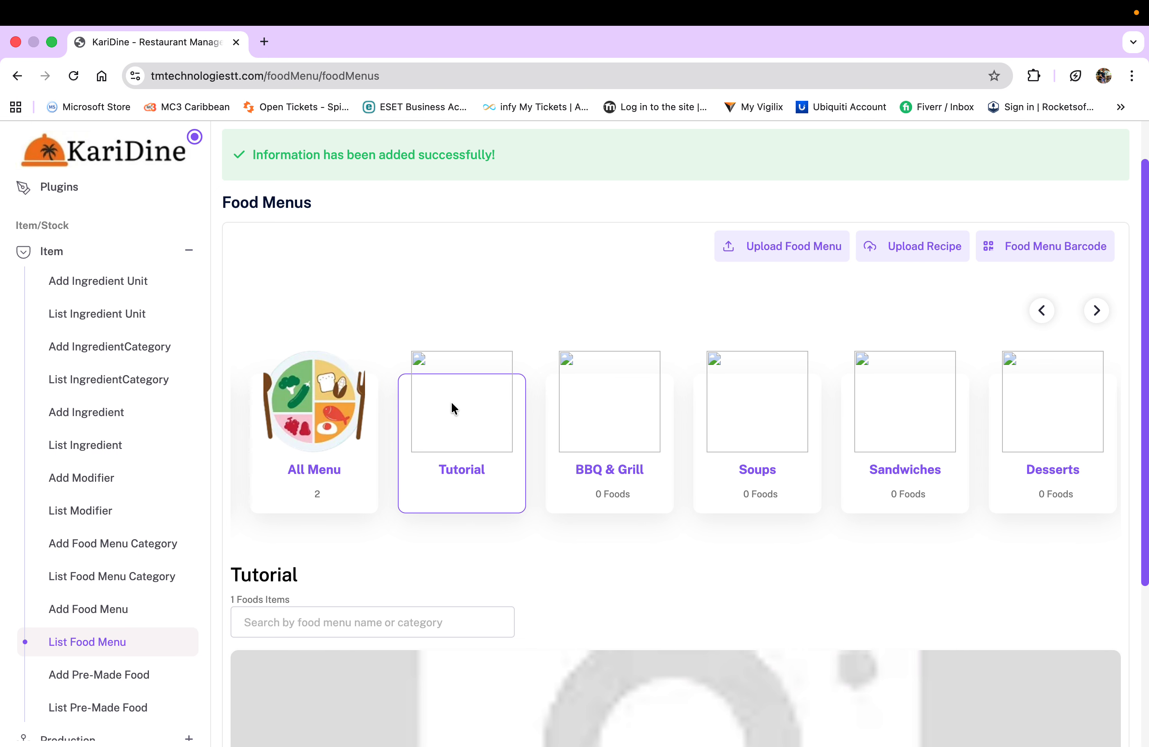
# View the full details of the Tutorial food menu item and close them again
pyautogui.scroll(-5, 435, 248)
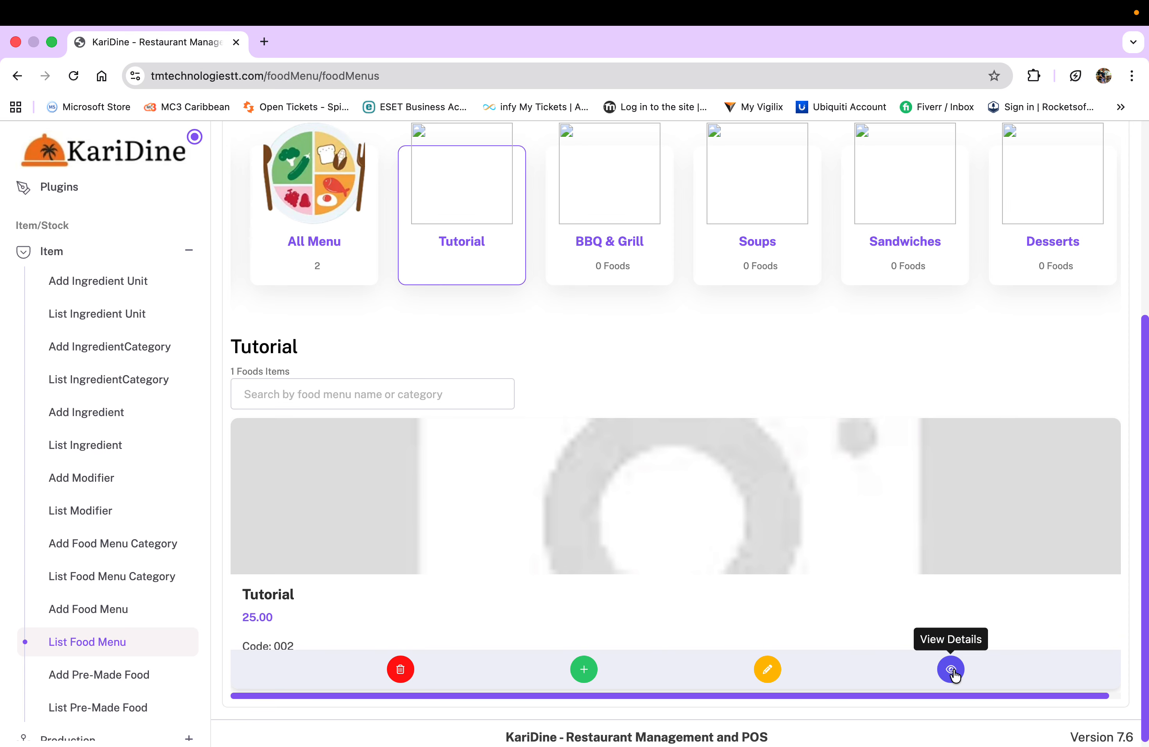
pyautogui.click(952, 669)
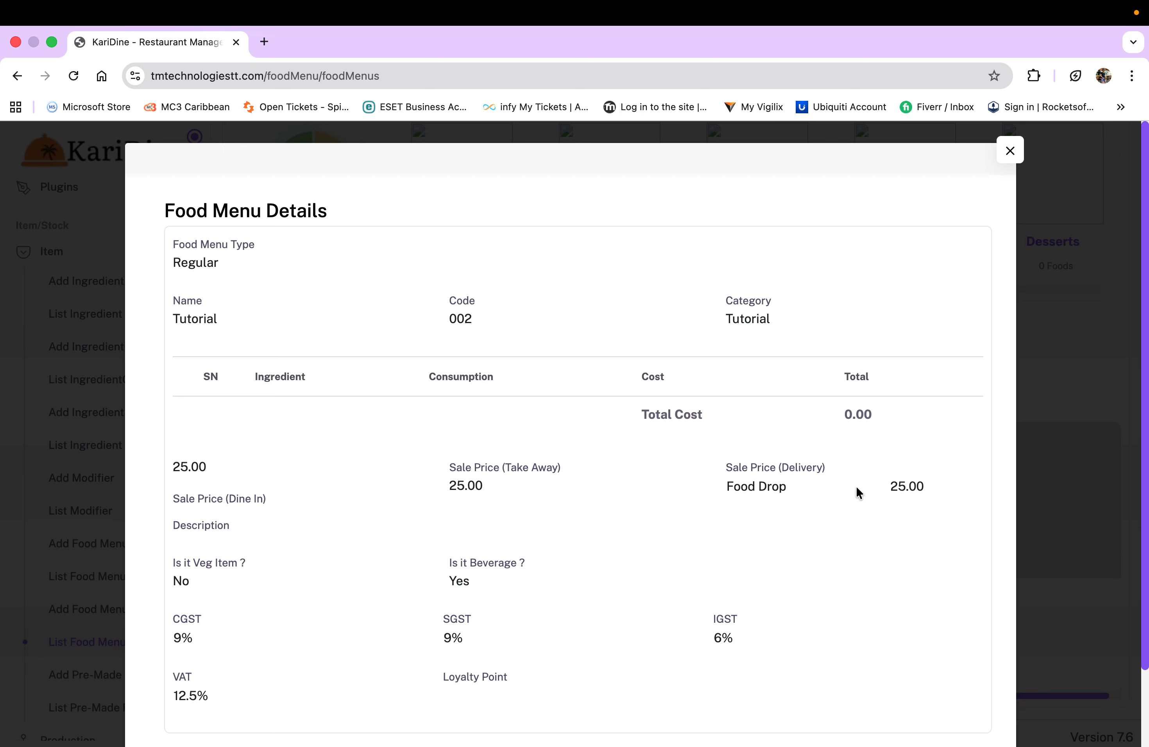
pyautogui.scroll(-3, 308, 476)
pyautogui.scroll(-1, 308, 473)
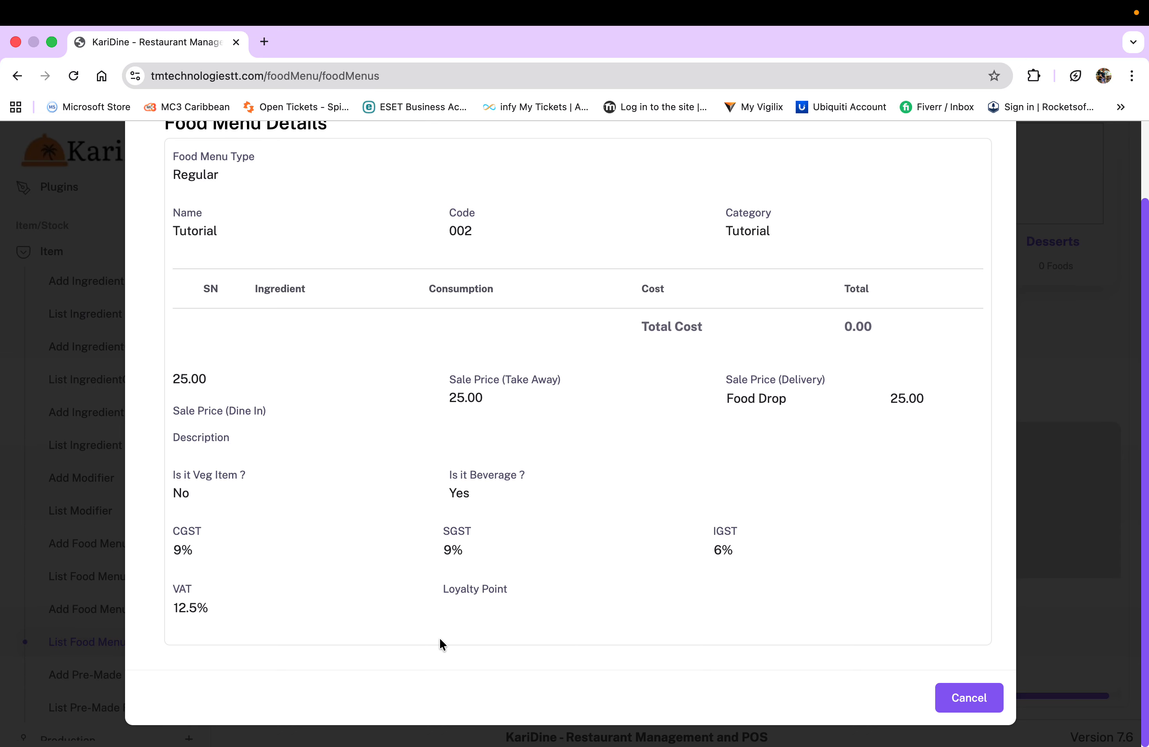
pyautogui.click(972, 698)
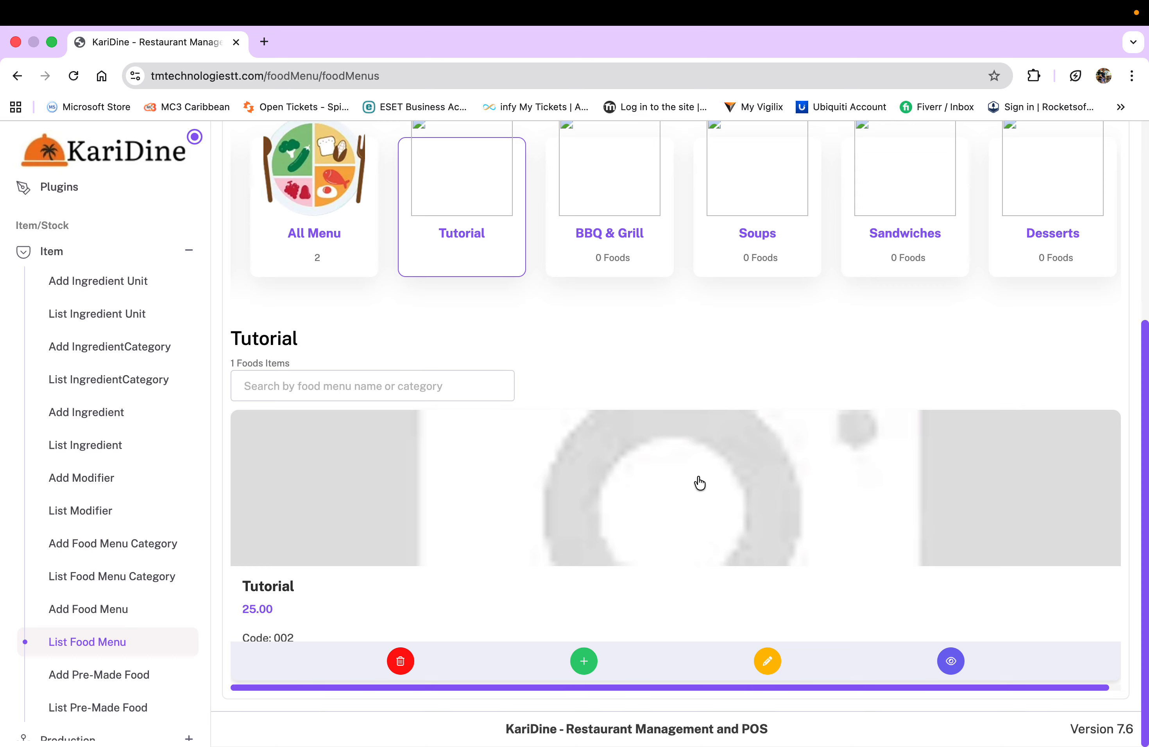
pyautogui.scroll(2, 699, 482)
pyautogui.scroll(1, 697, 481)
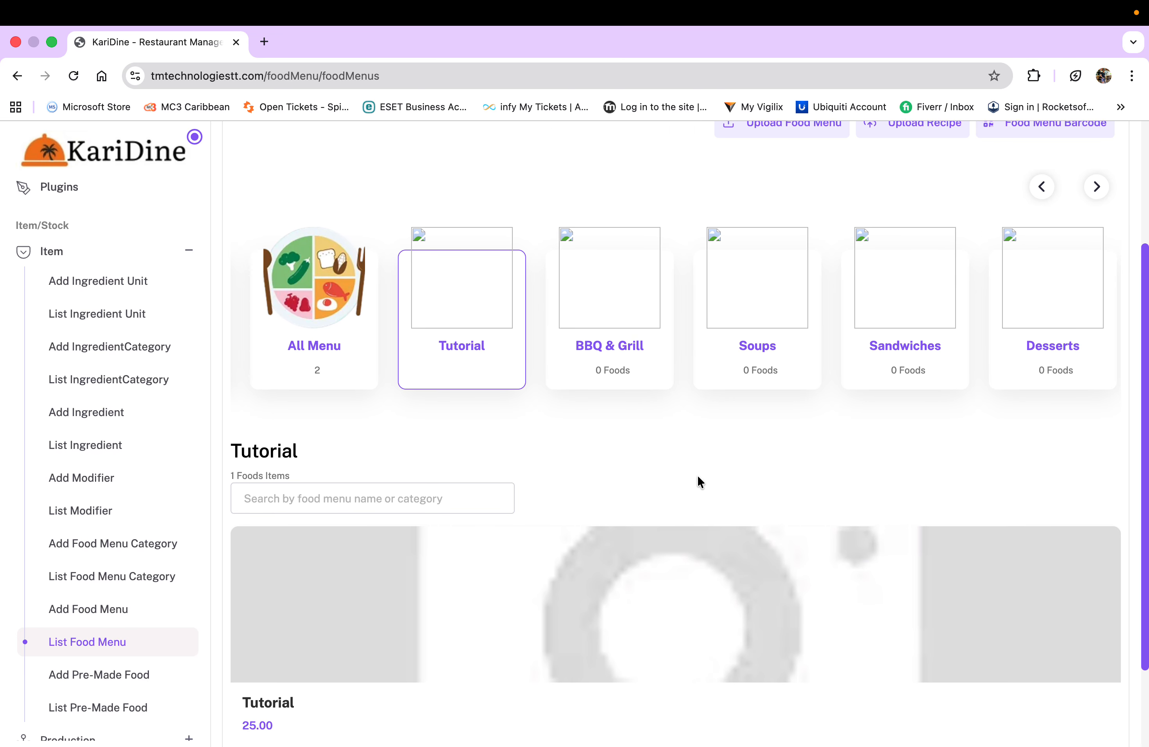
pyautogui.scroll(-3, 697, 481)
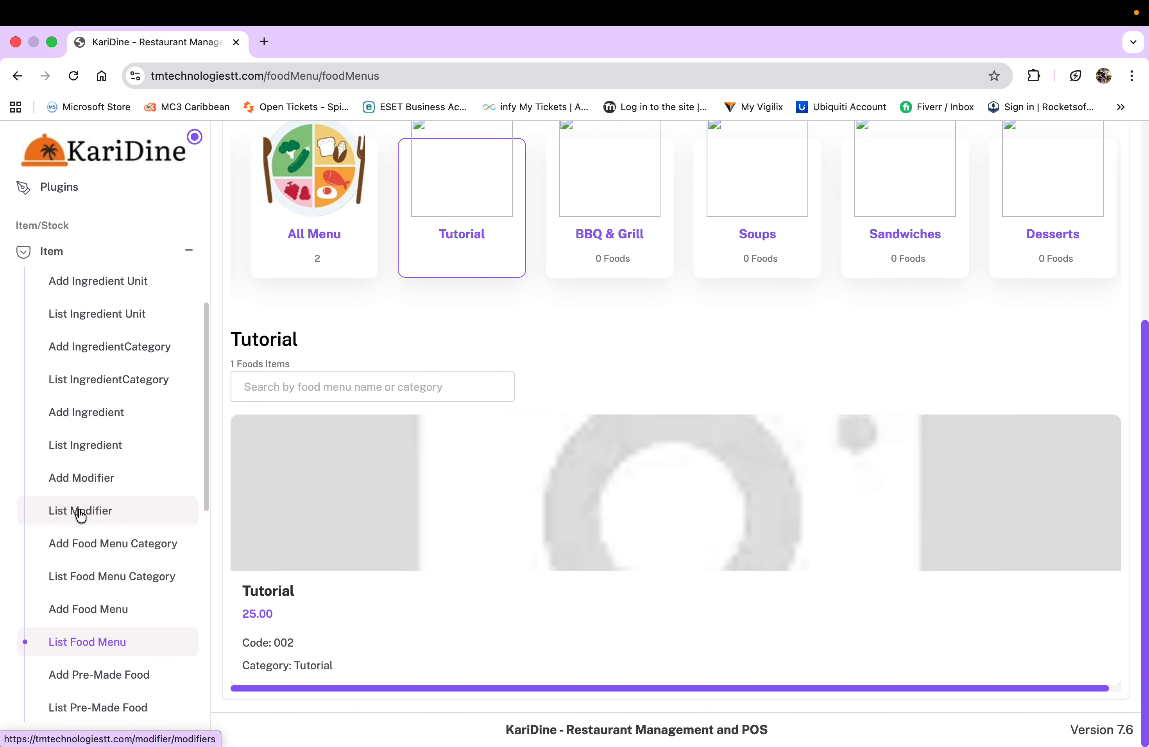
# View the blank new modifier form and review the list of existing modifiers
pyautogui.click(84, 480)
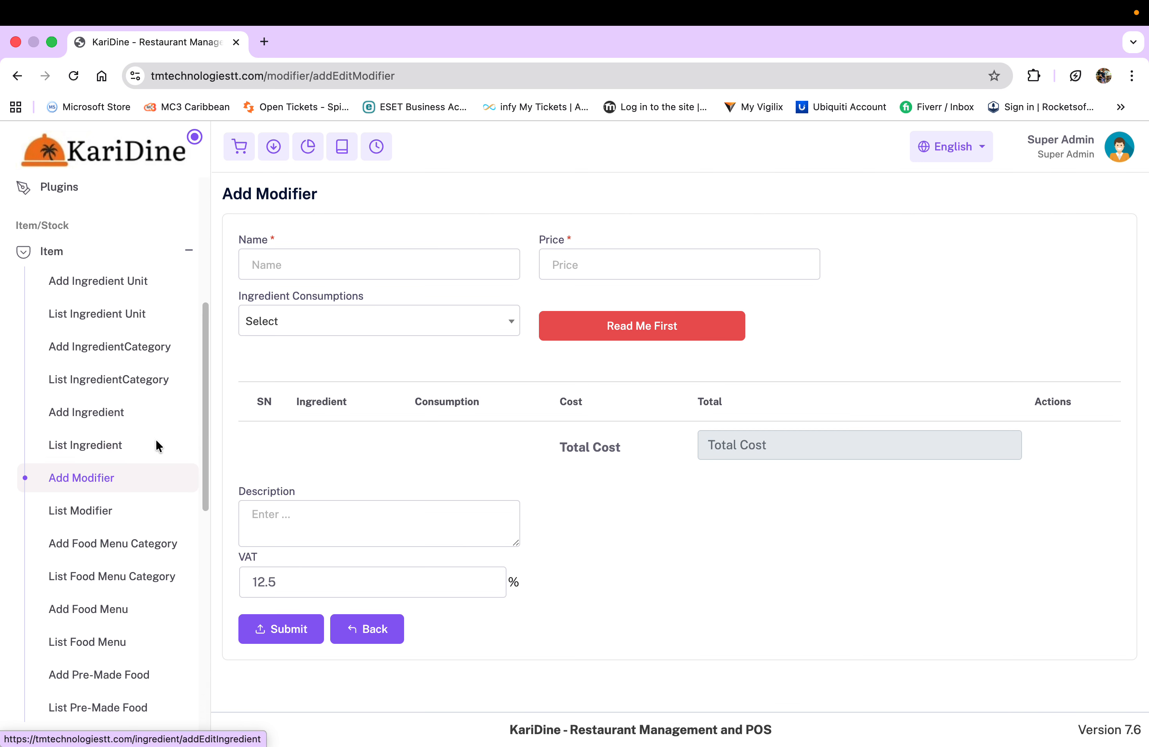
pyautogui.click(88, 508)
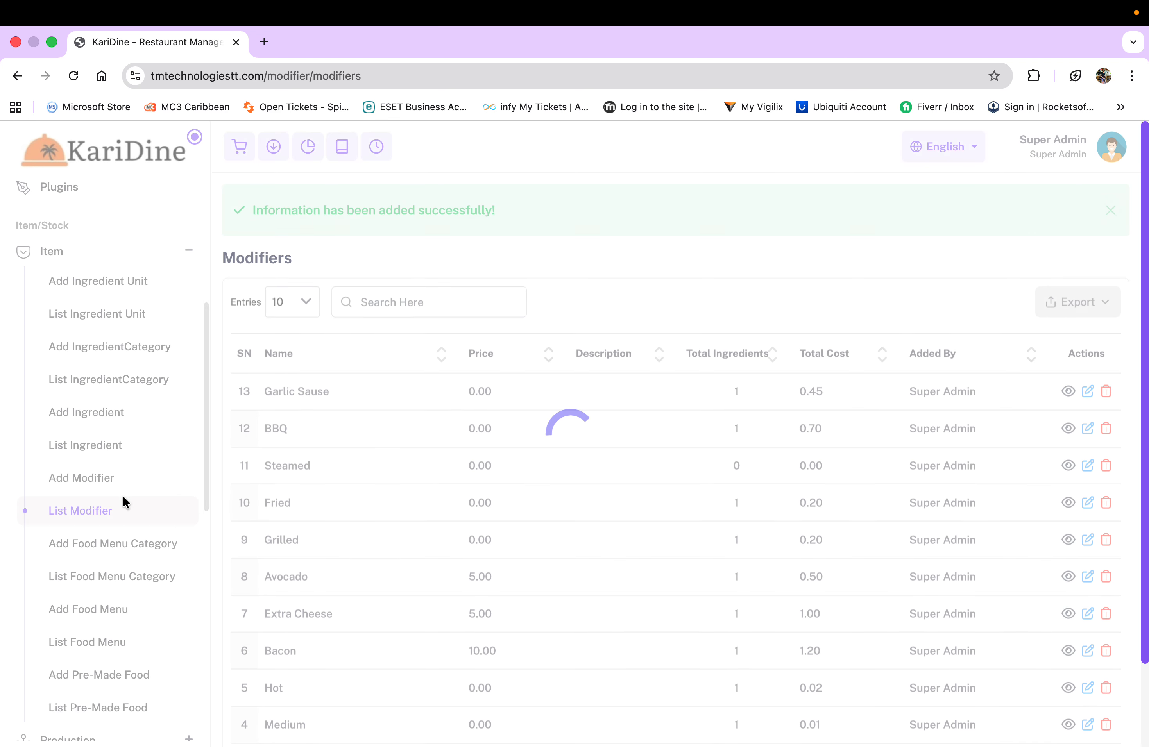
pyautogui.scroll(-3, 356, 511)
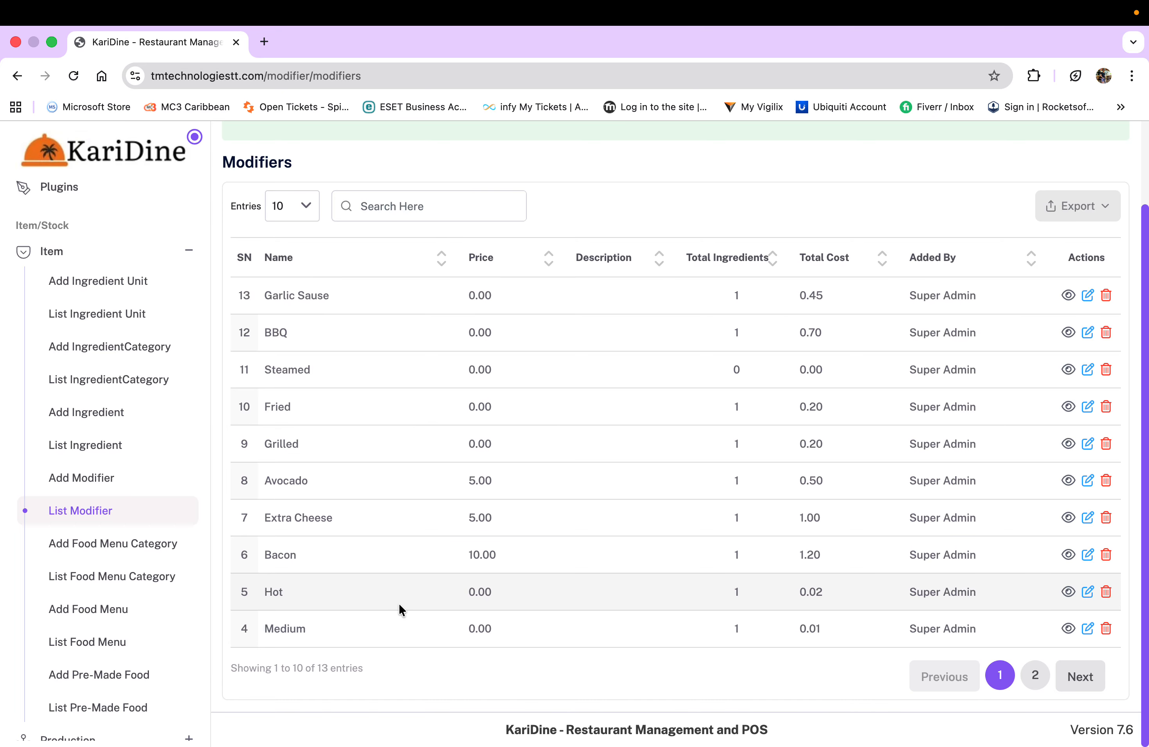
# Add a new modifier named A with price 0 and submit it
pyautogui.click(86, 478)
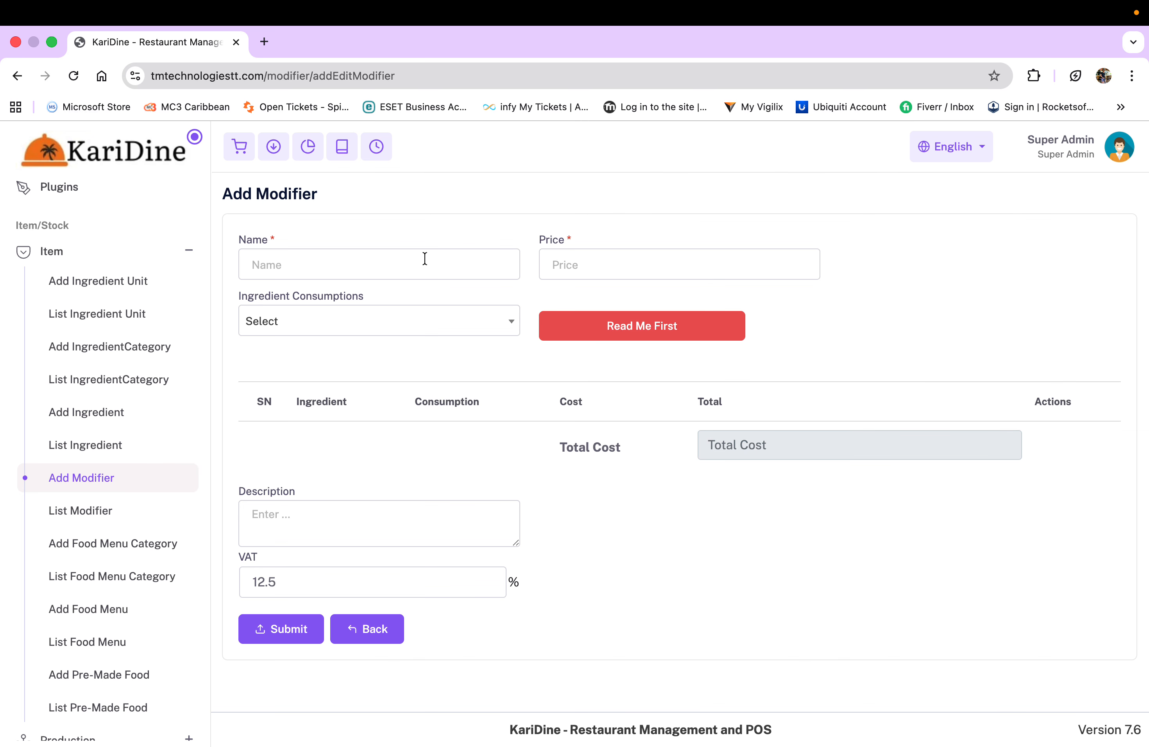
pyautogui.click(422, 259)
pyautogui.write('A')
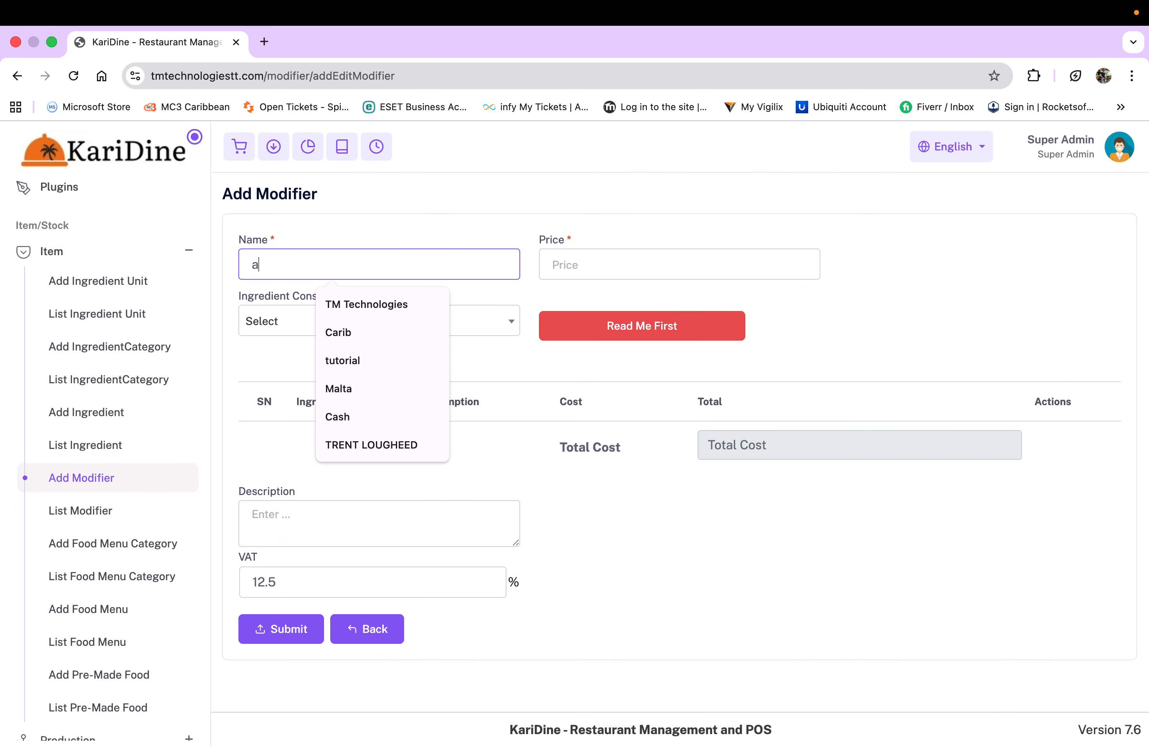
pyautogui.press('BackSpace')
pyautogui.write('A')
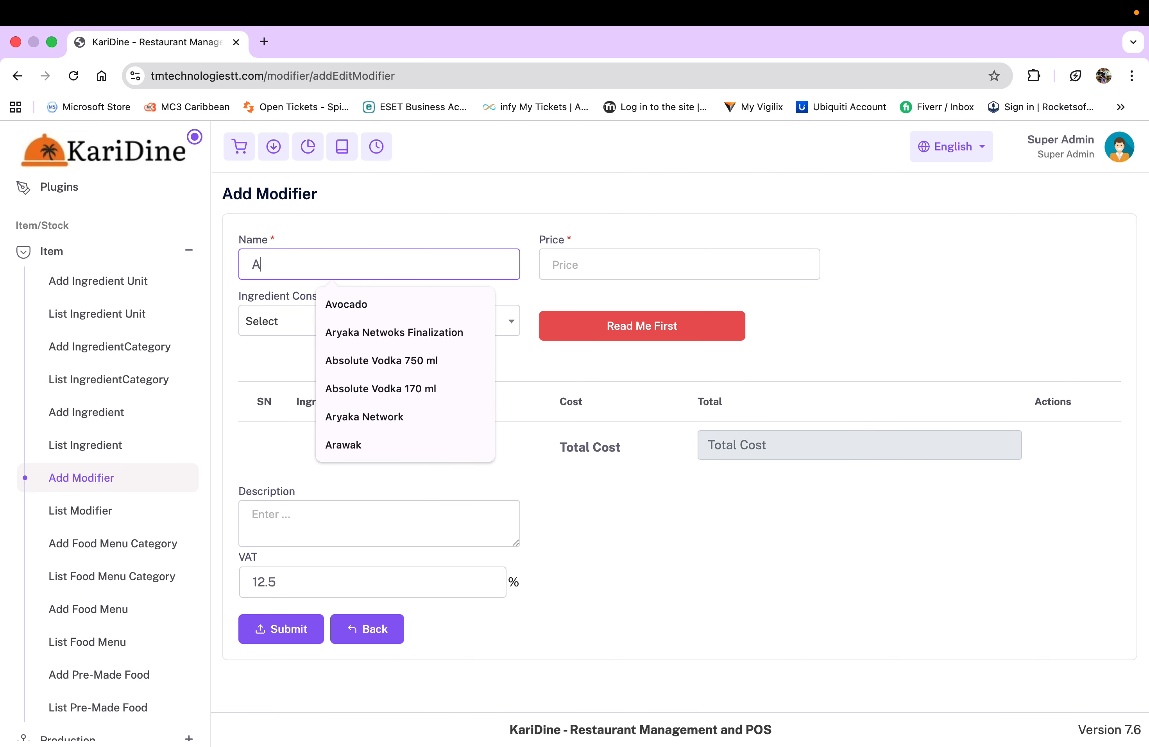
pyautogui.click(646, 267)
pyautogui.write('0')
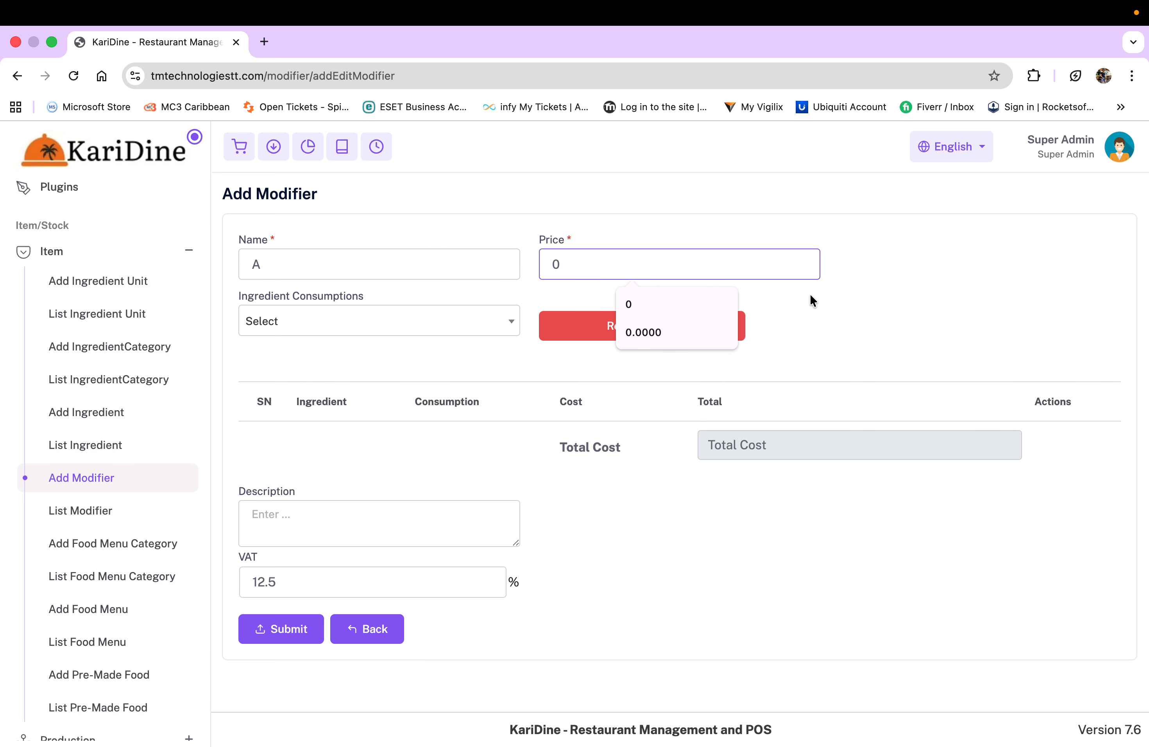
pyautogui.click(896, 304)
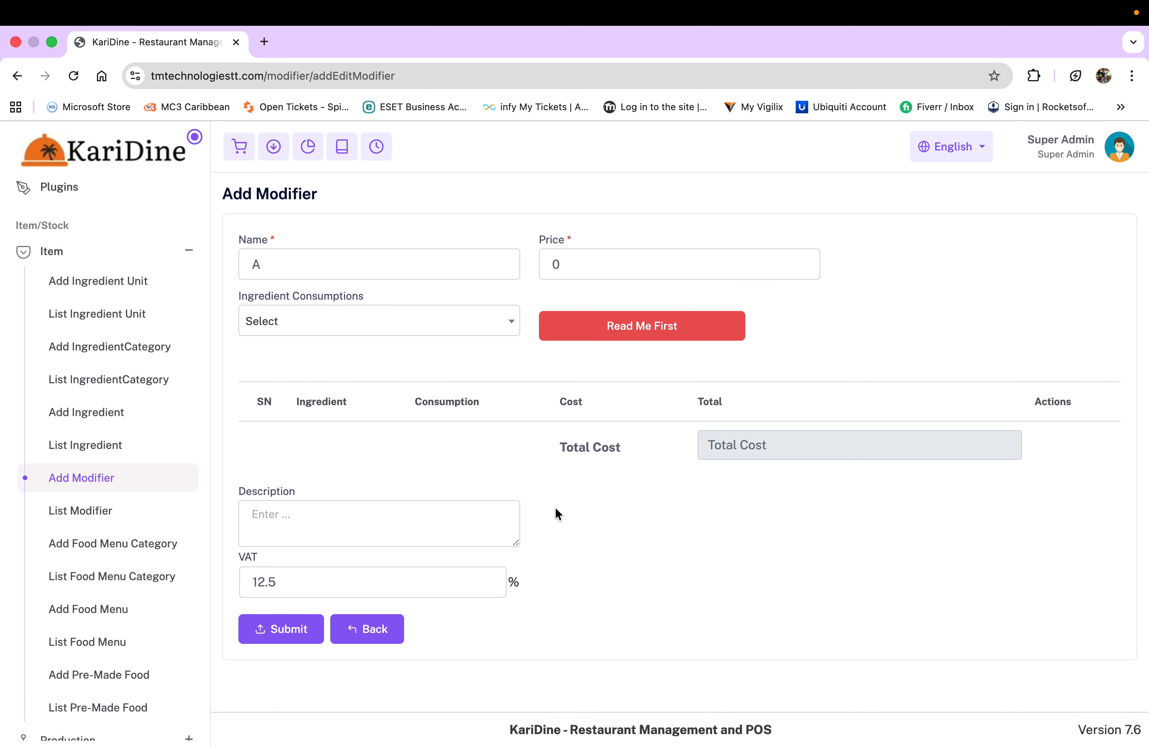
pyautogui.click(290, 631)
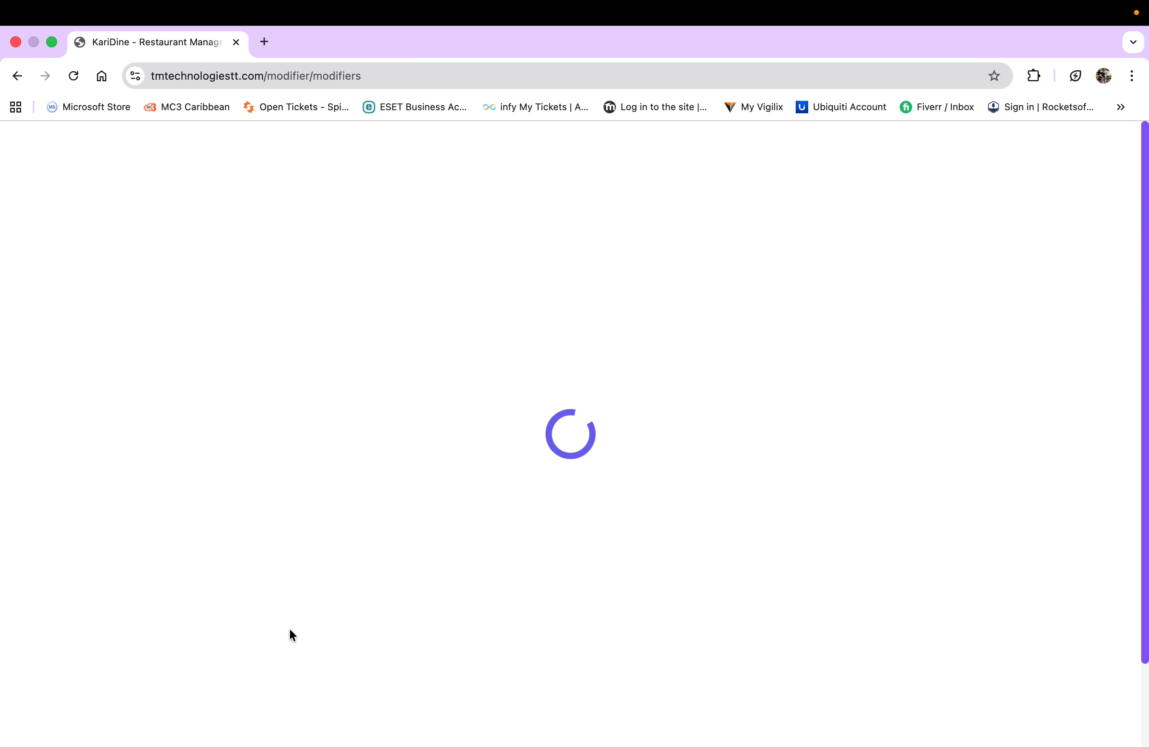
# Add a new modifier named B with price 0 and submit it
pyautogui.click(92, 480)
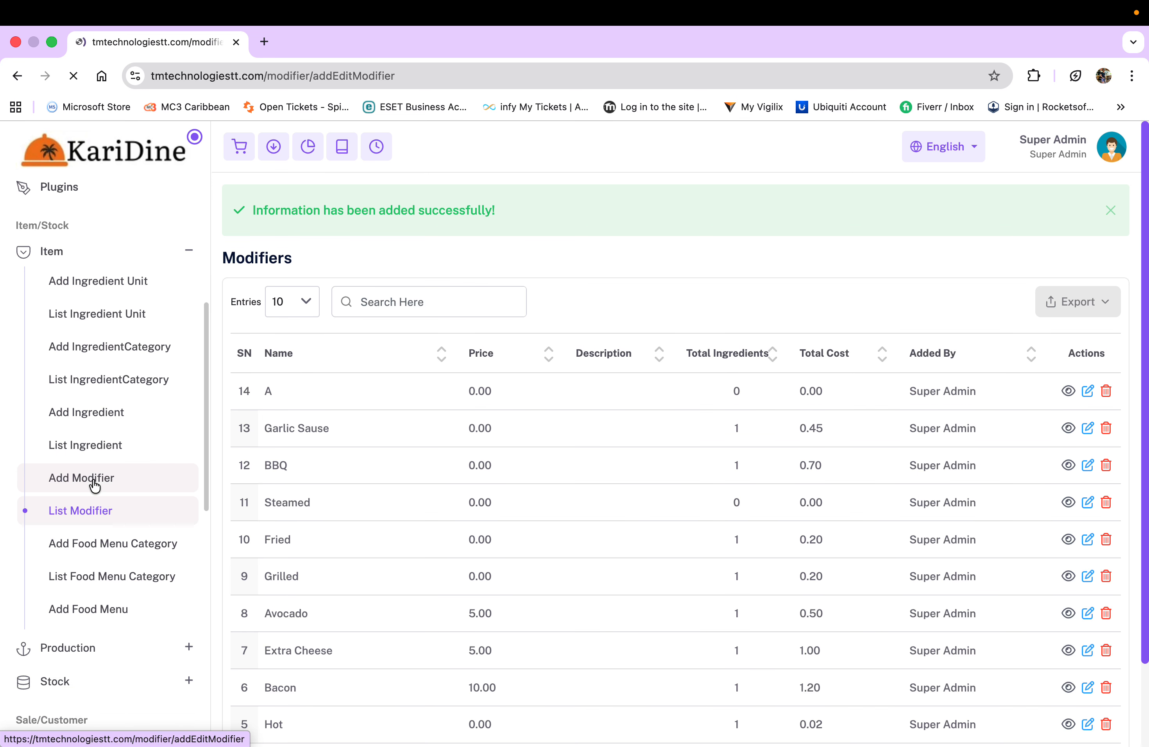
pyautogui.click(361, 262)
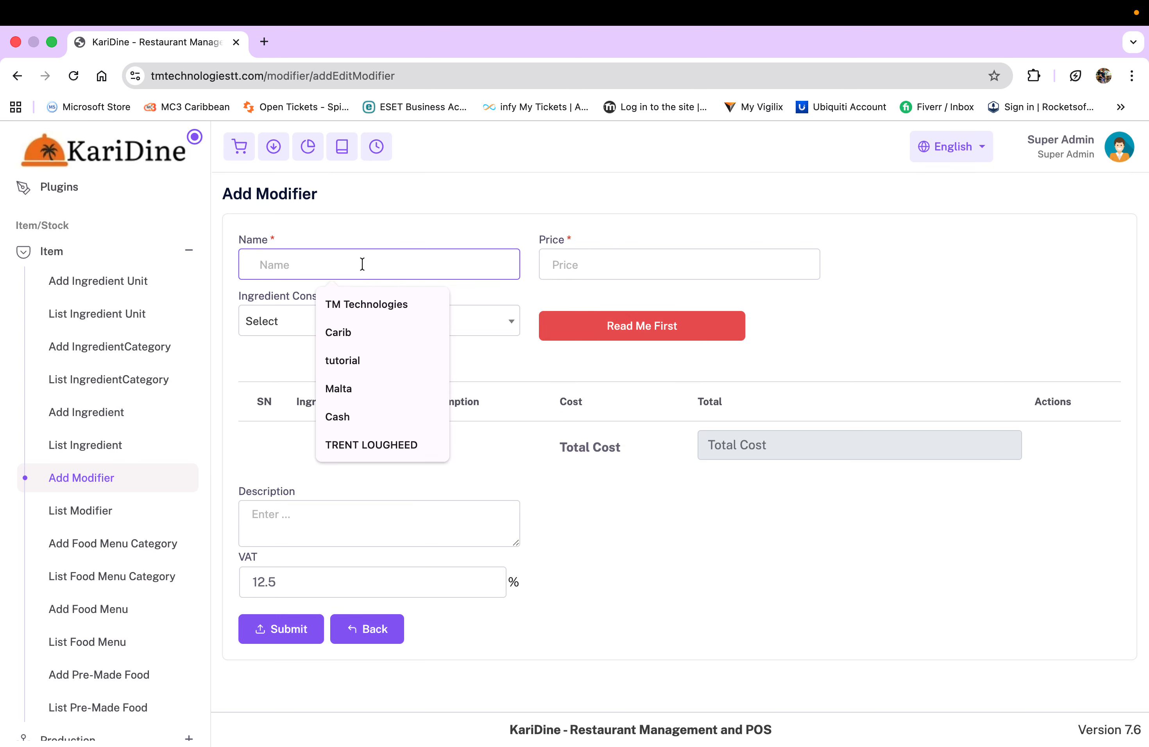
pyautogui.write('B')
pyautogui.click(578, 261)
pyautogui.write('0')
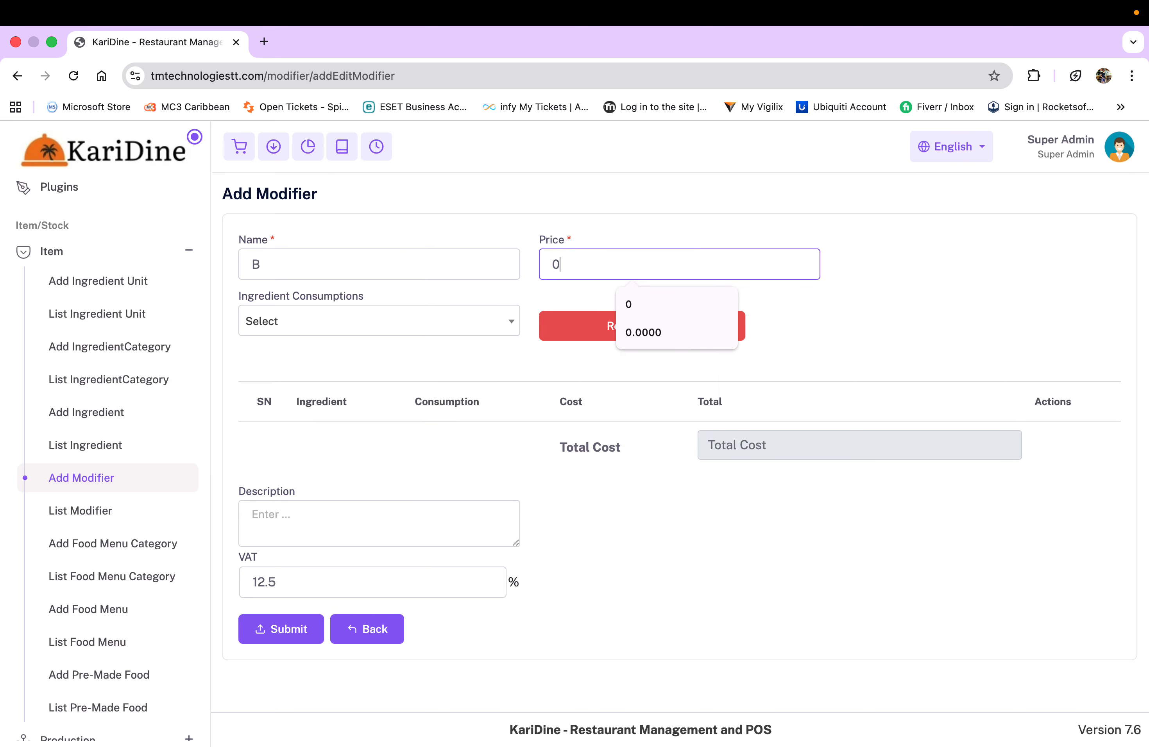
pyautogui.click(281, 629)
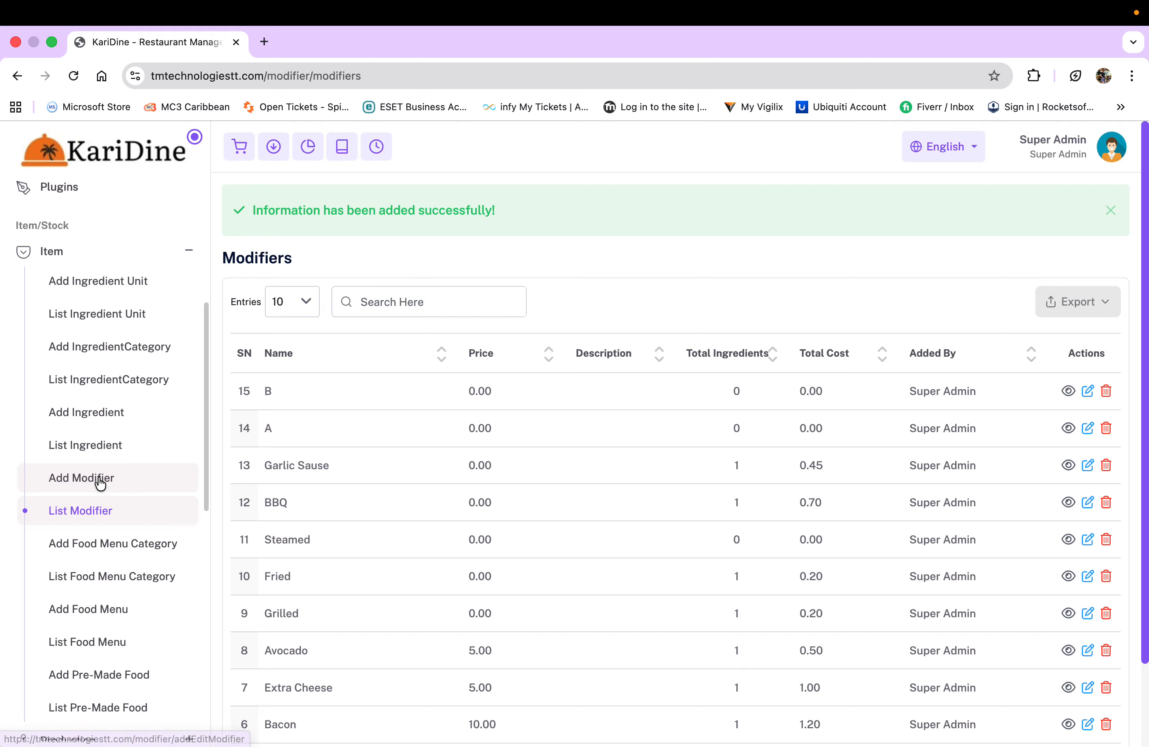
# Add a new modifier named C with price 0 and submit it
pyautogui.click(98, 478)
pyautogui.click(341, 262)
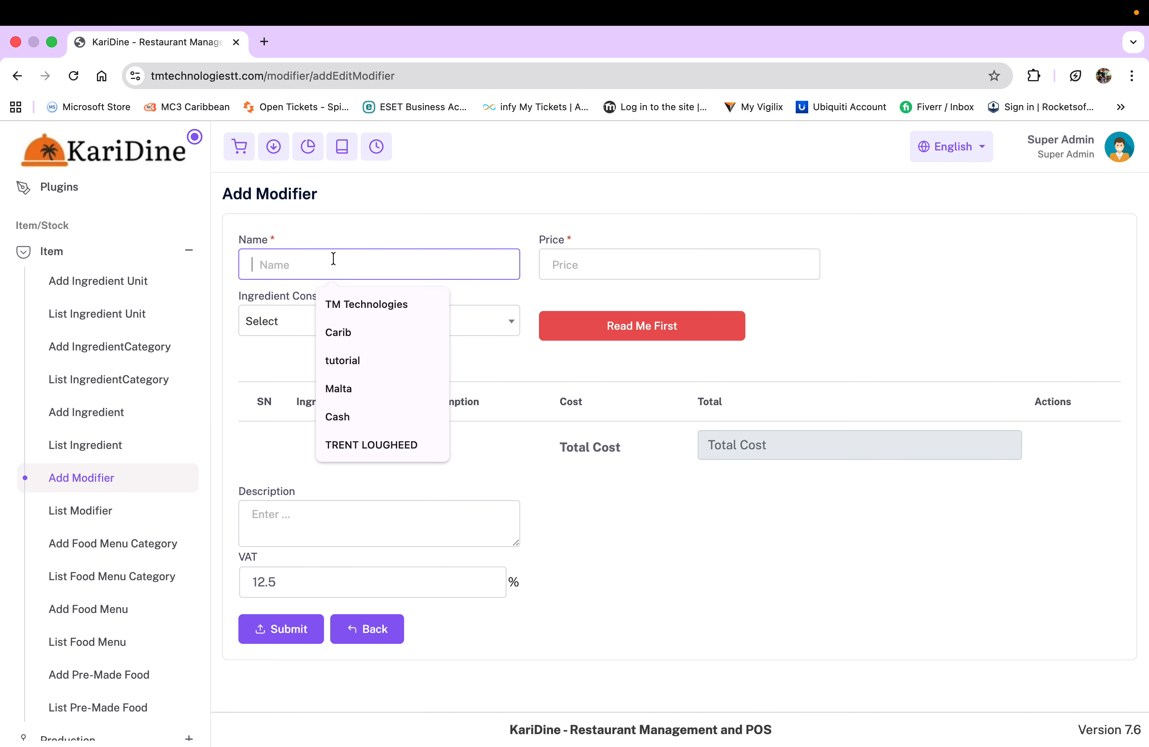
pyautogui.write('C')
pyautogui.click(568, 263)
pyautogui.write('0')
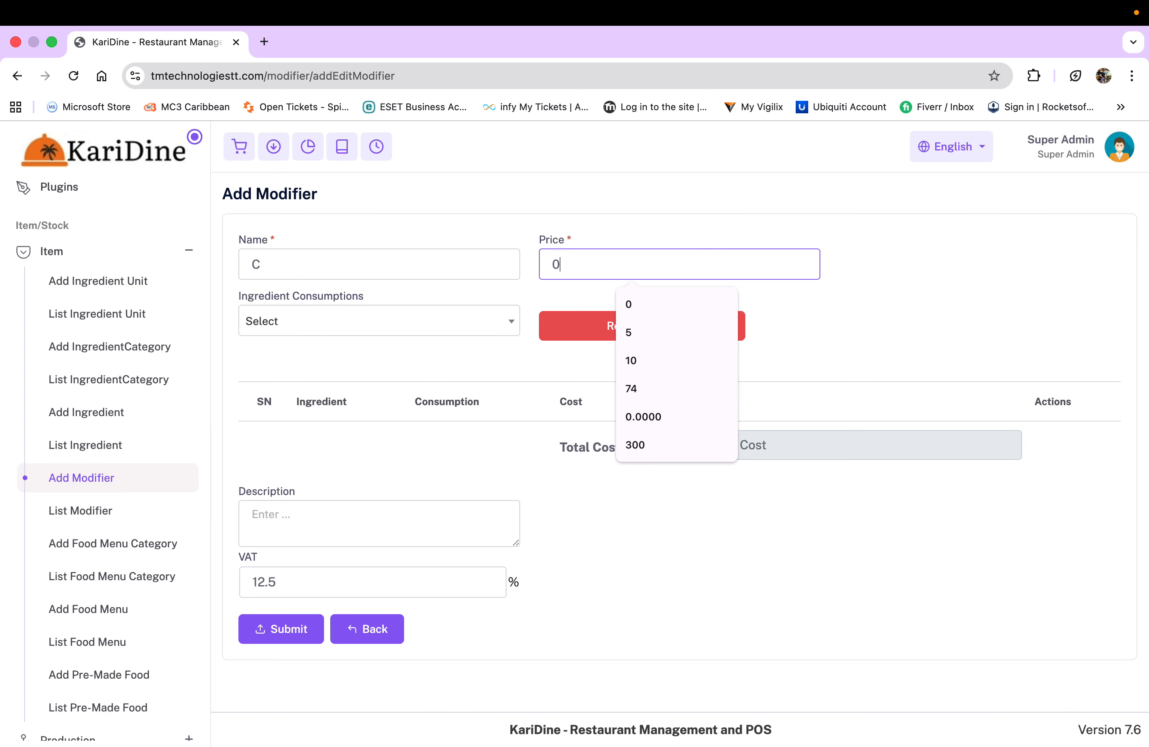
pyautogui.click(294, 627)
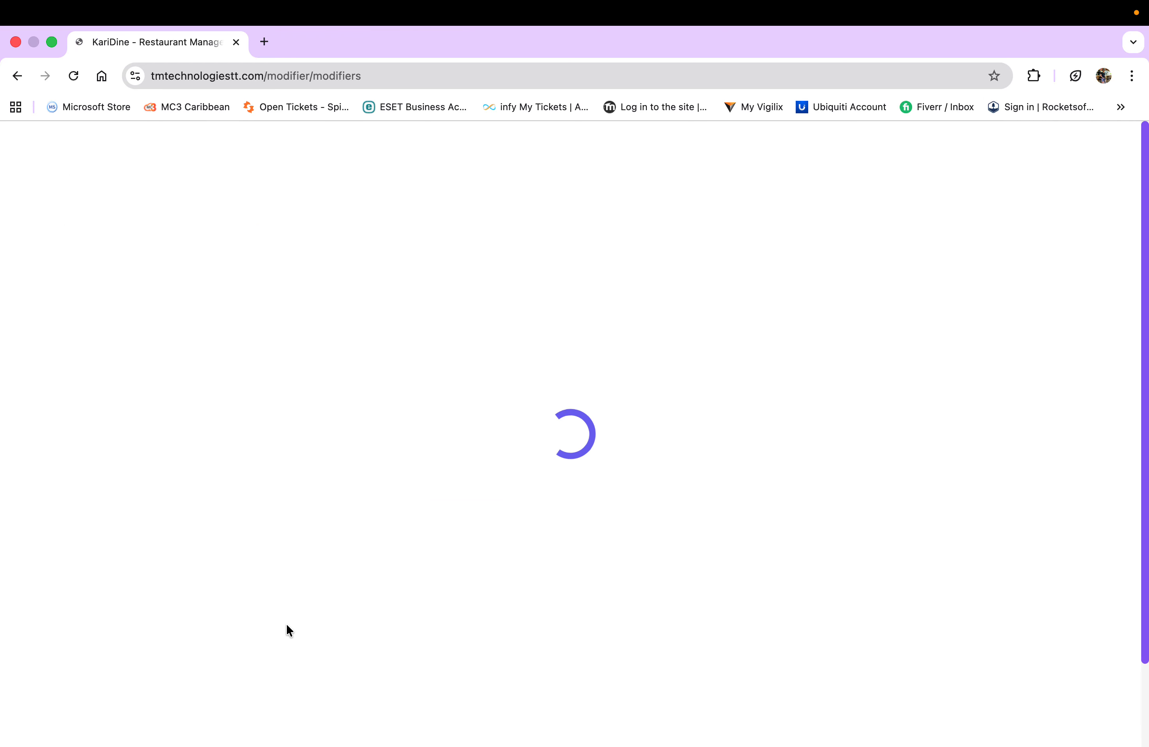
# Add a new modifier named D with price 0 and submit it
pyautogui.click(140, 480)
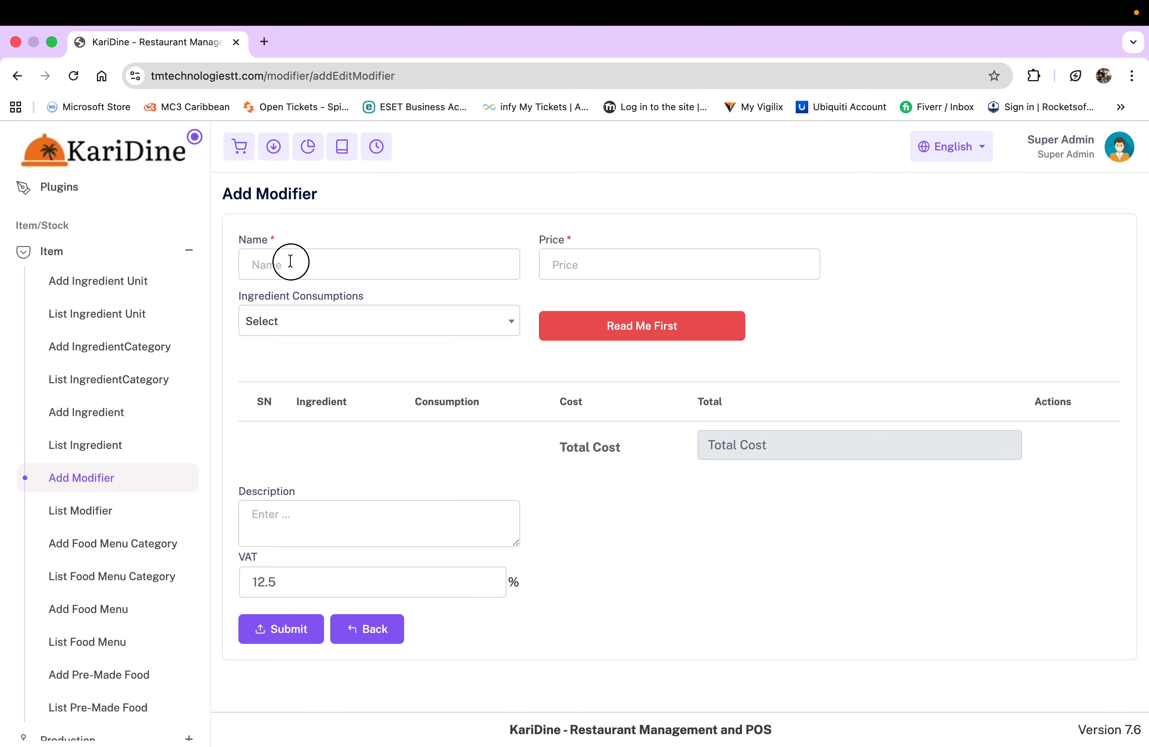
pyautogui.click(290, 261)
pyautogui.write('D')
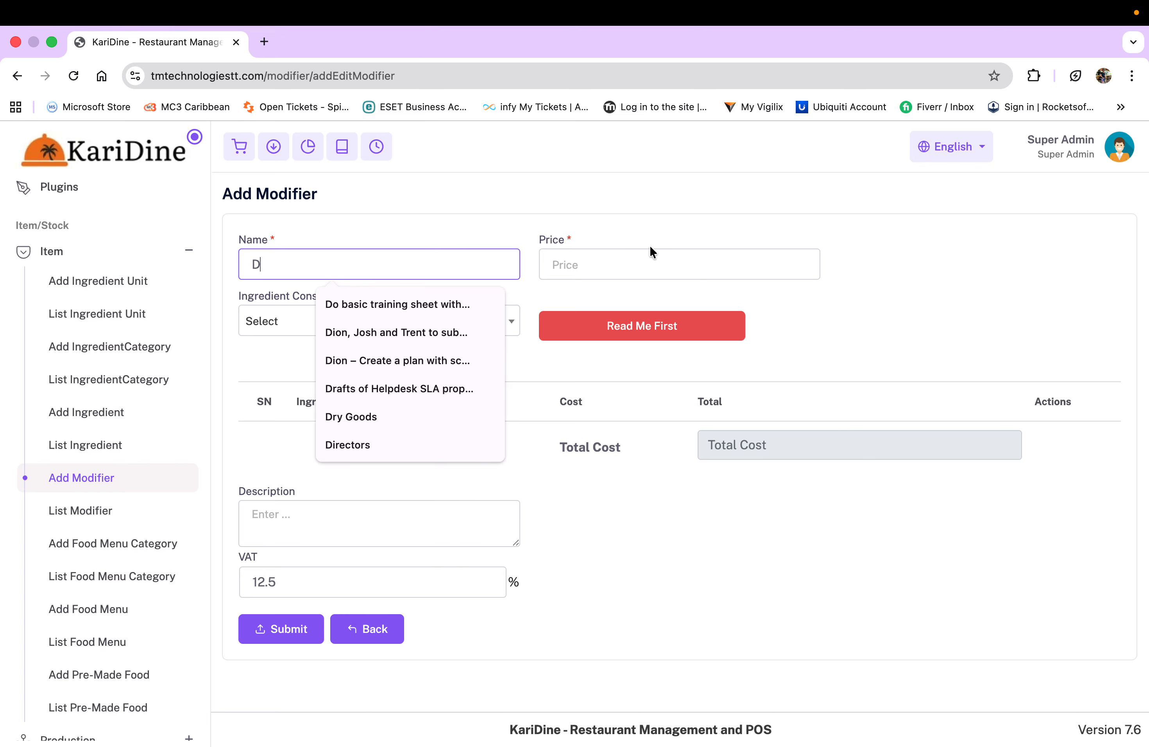
pyautogui.click(639, 266)
pyautogui.write('0')
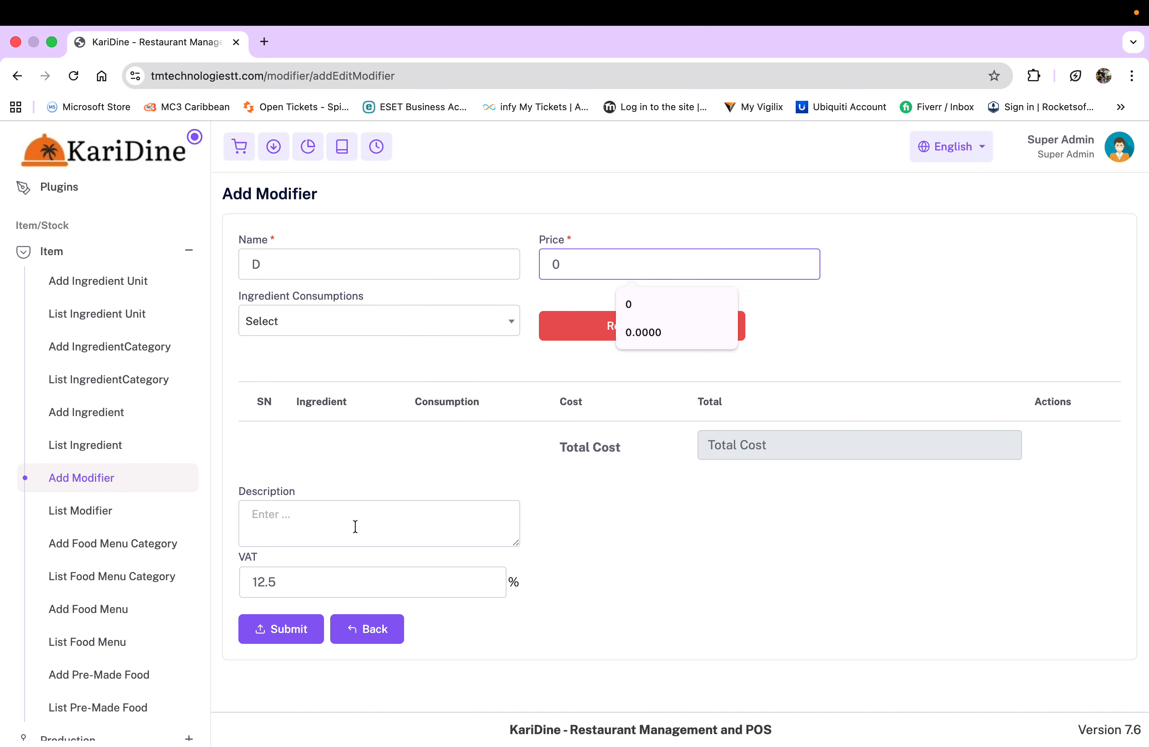
pyautogui.click(275, 630)
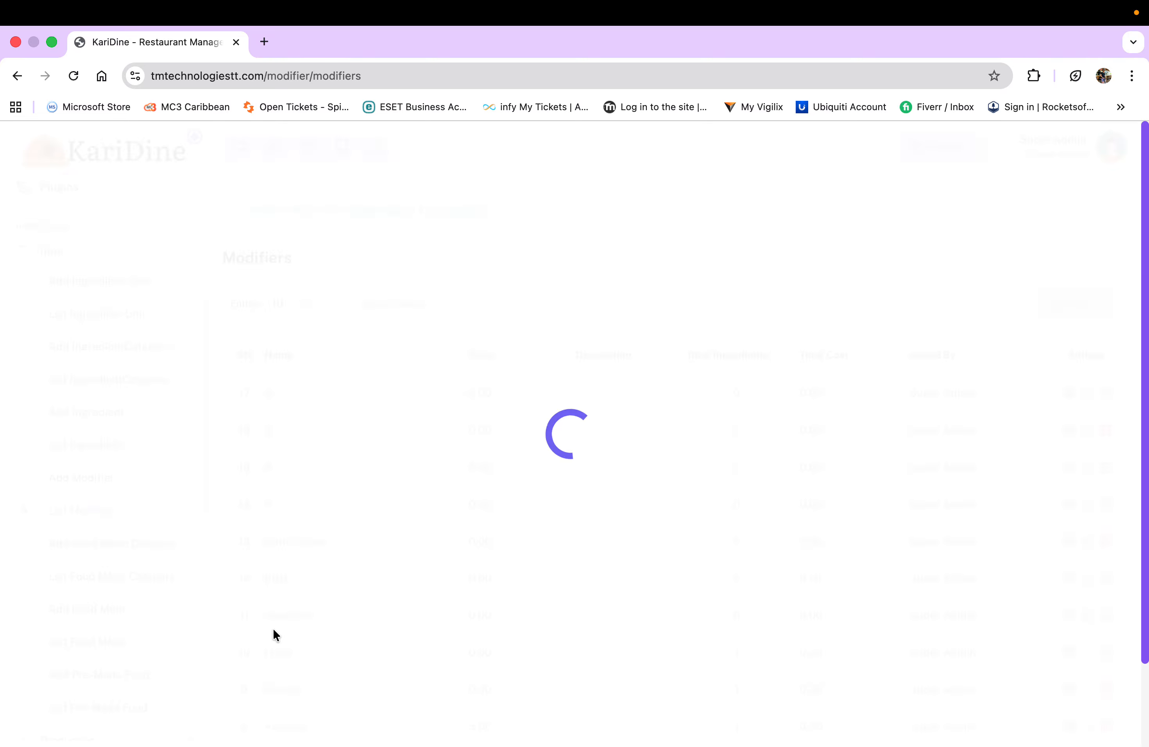
# Filter the food menu list to the Tutorial category and open modifier assignment for the Tutorial item
pyautogui.scroll(-3, 272, 628)
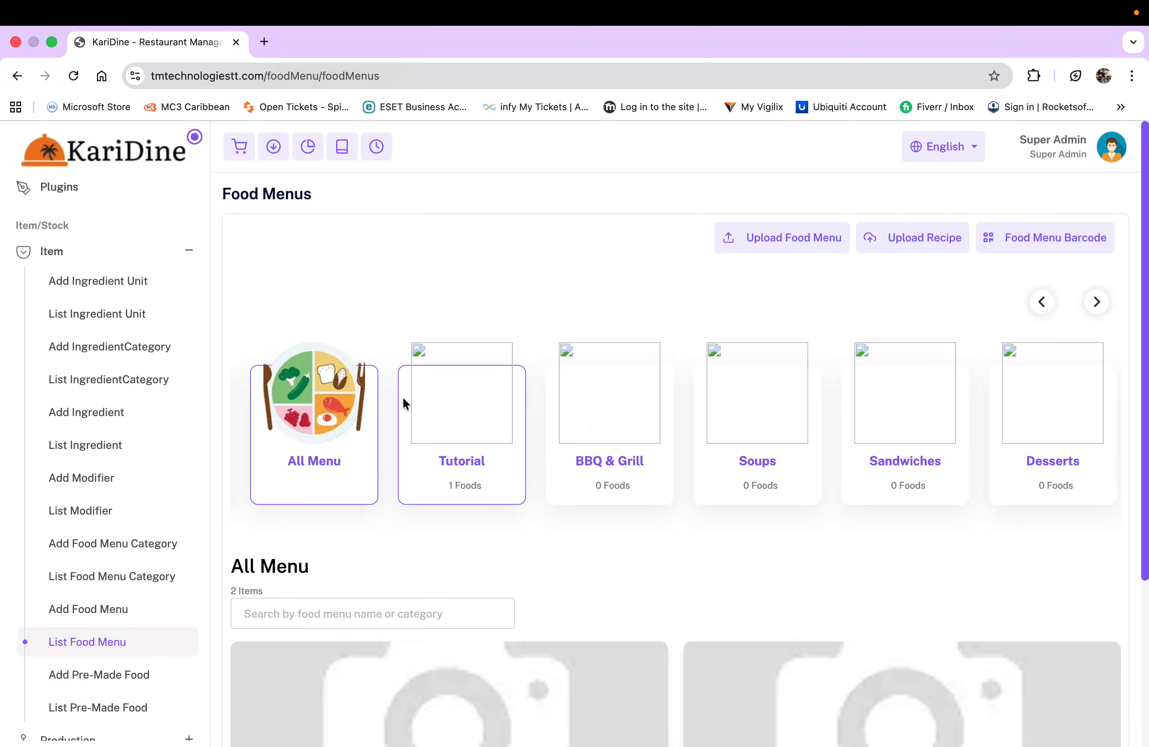
pyautogui.click(462, 410)
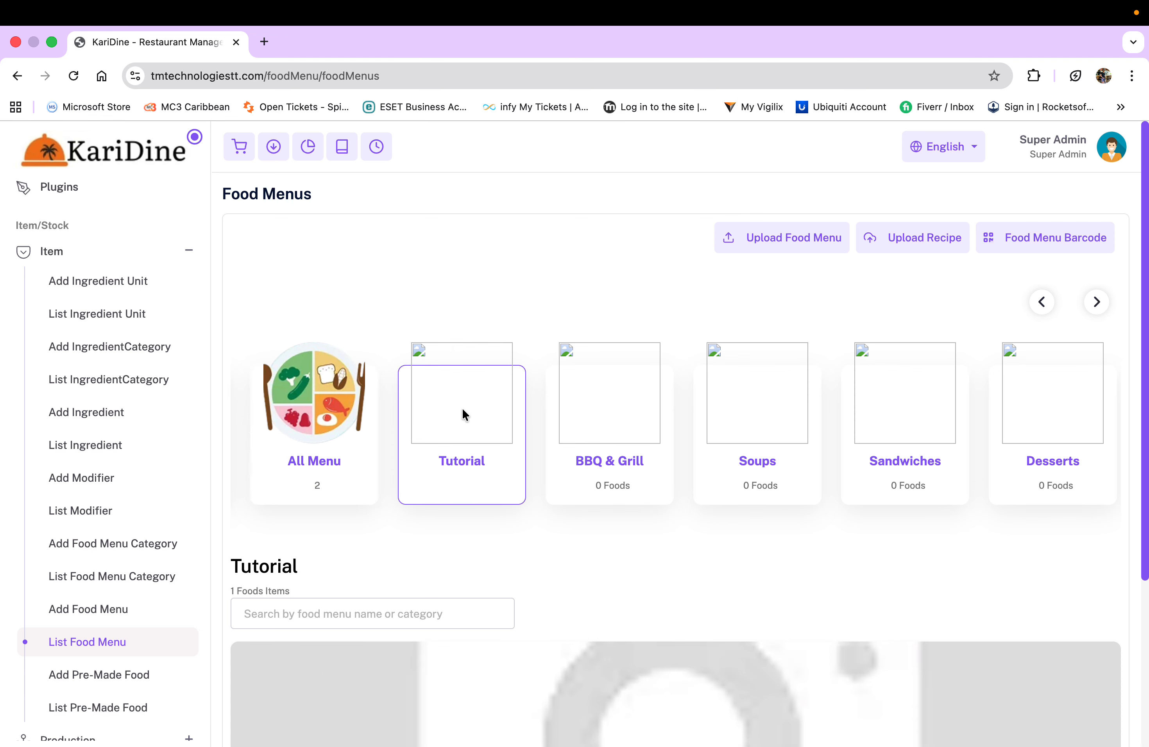
pyautogui.scroll(-3, 462, 409)
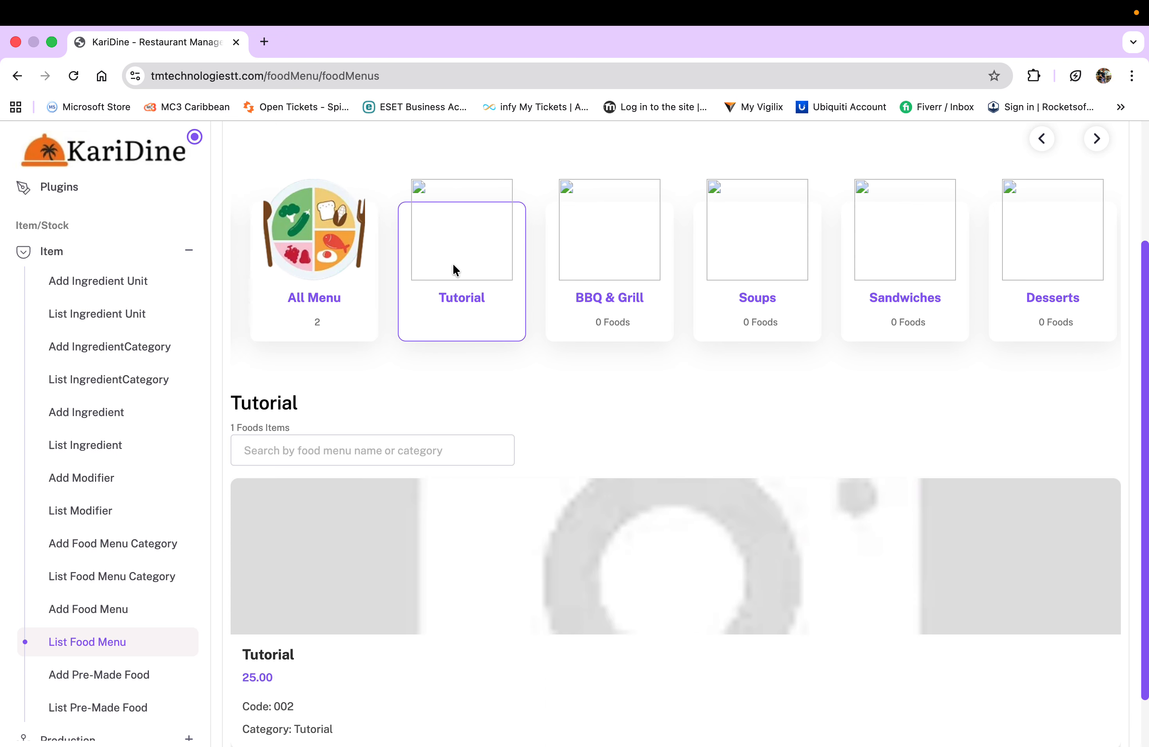
pyautogui.scroll(-1, 452, 263)
pyautogui.moveTo(461, 513)
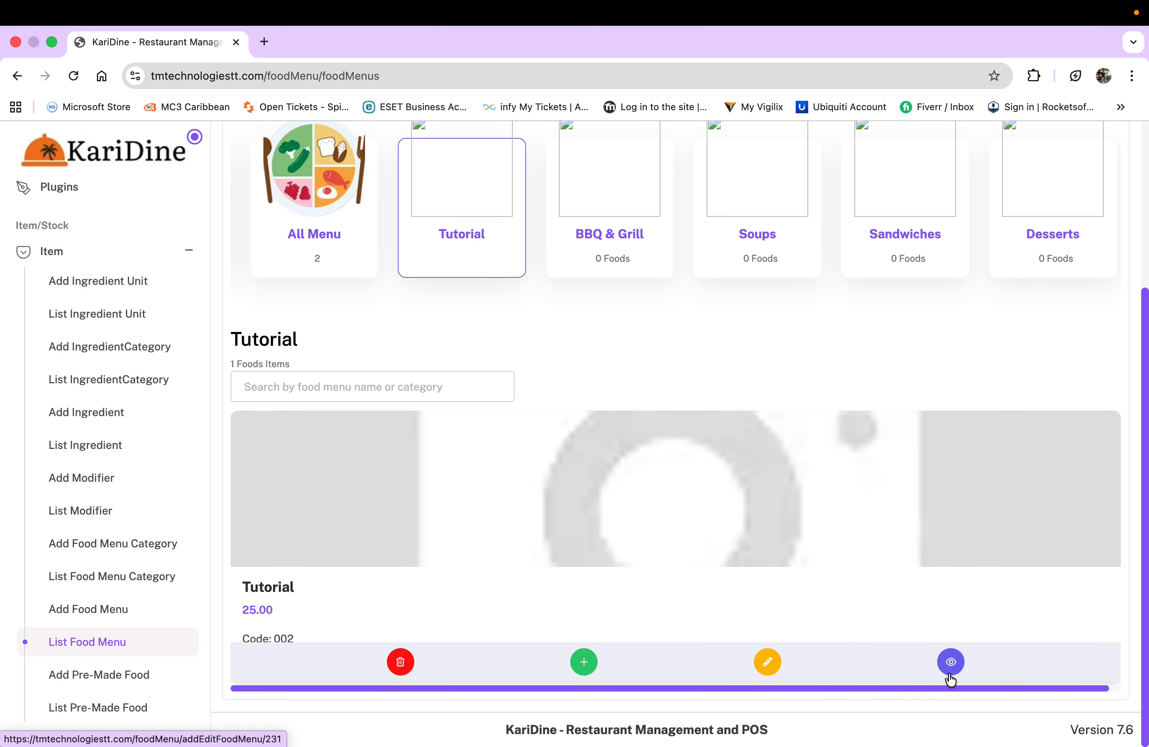
pyautogui.click(582, 662)
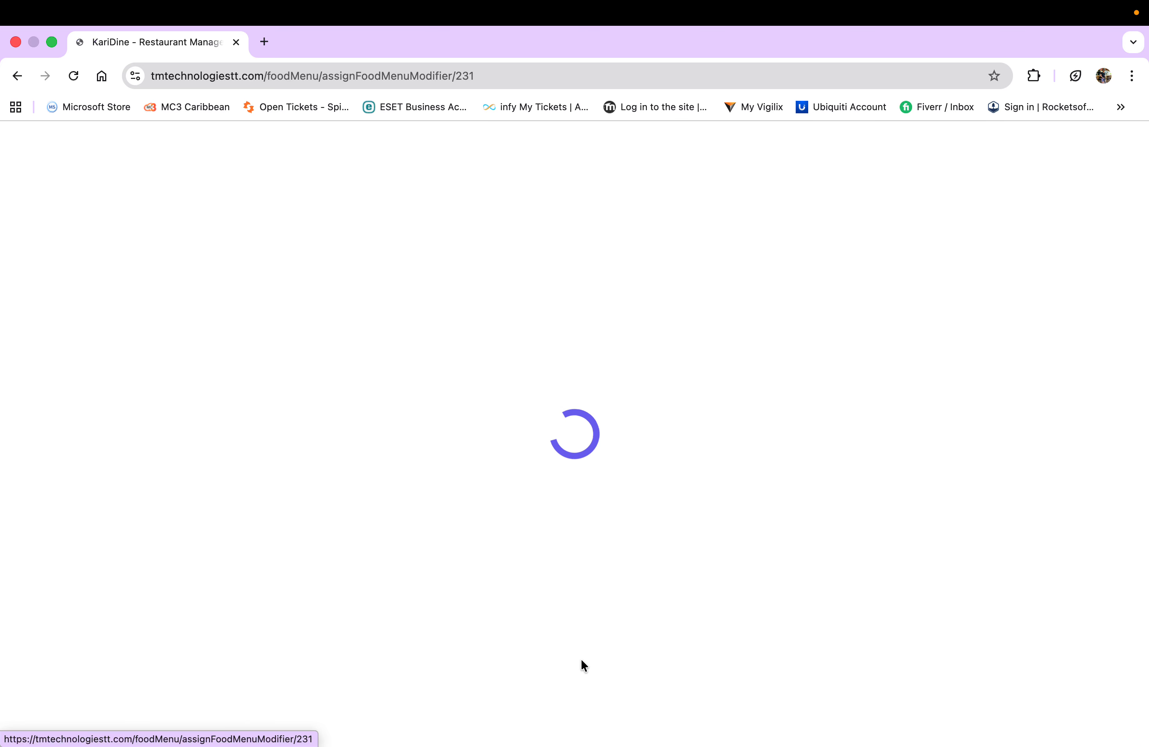
# Assign modifiers A, B, C and D to the Tutorial food menu item and submit the assignment
pyautogui.scroll(-2, 580, 658)
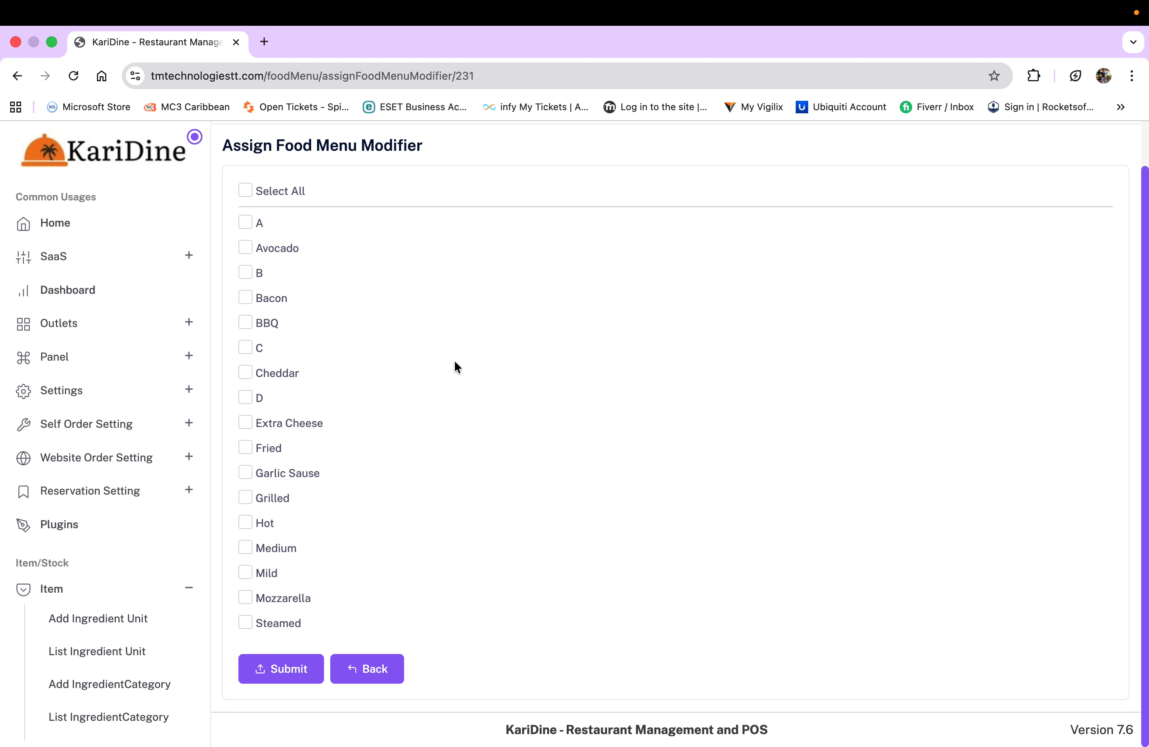
pyautogui.click(247, 223)
pyautogui.click(246, 273)
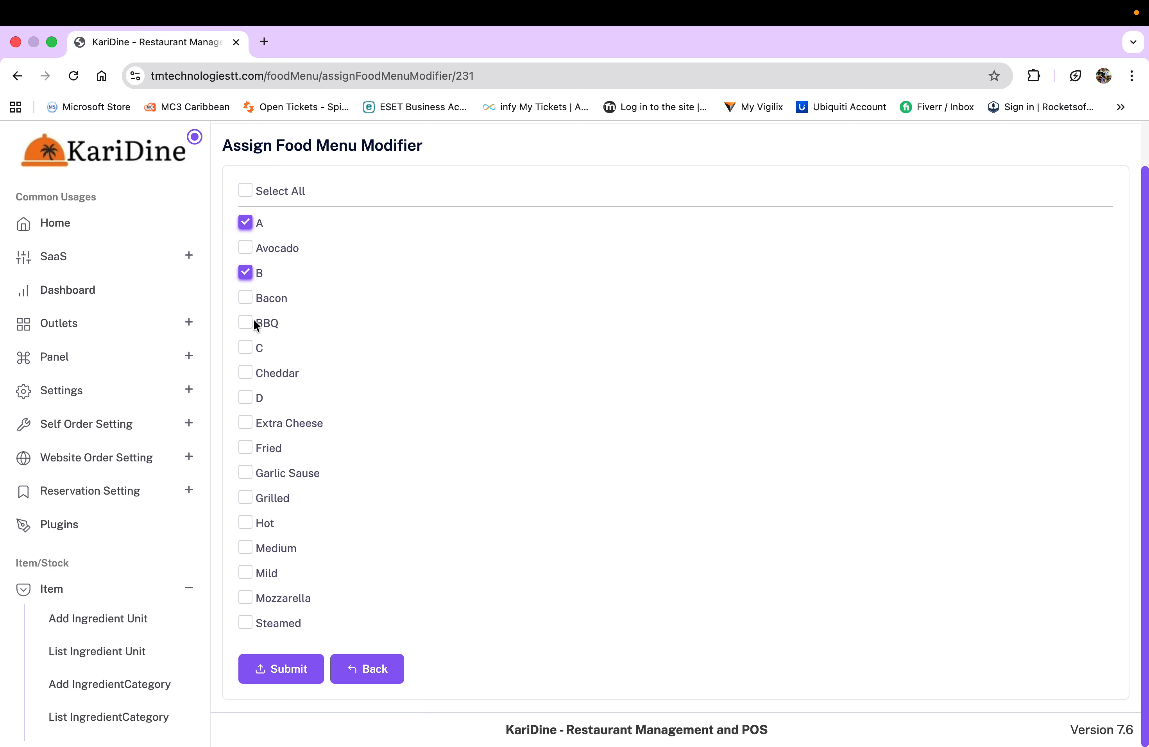
pyautogui.click(246, 348)
pyautogui.click(246, 398)
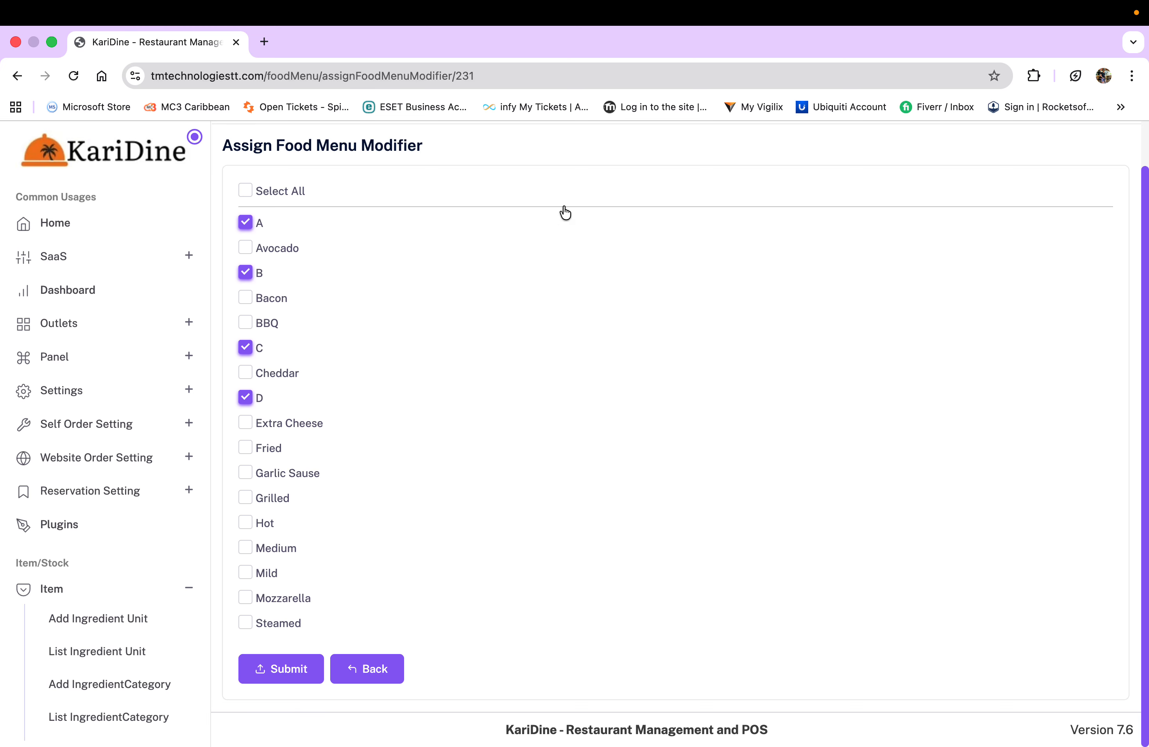
pyautogui.click(283, 671)
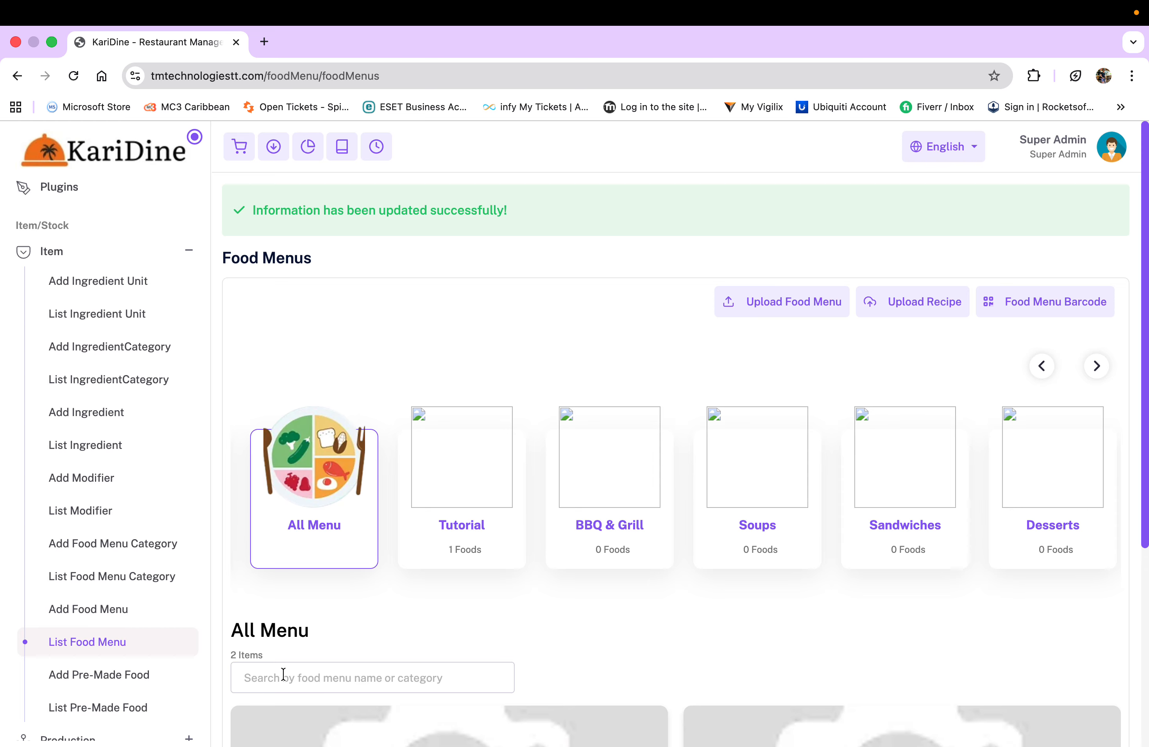
# In the POS screen, view the Tutorial item's modifier options from the Tutorial category and close them without adding it to the cart
pyautogui.scroll(-5, 412, 604)
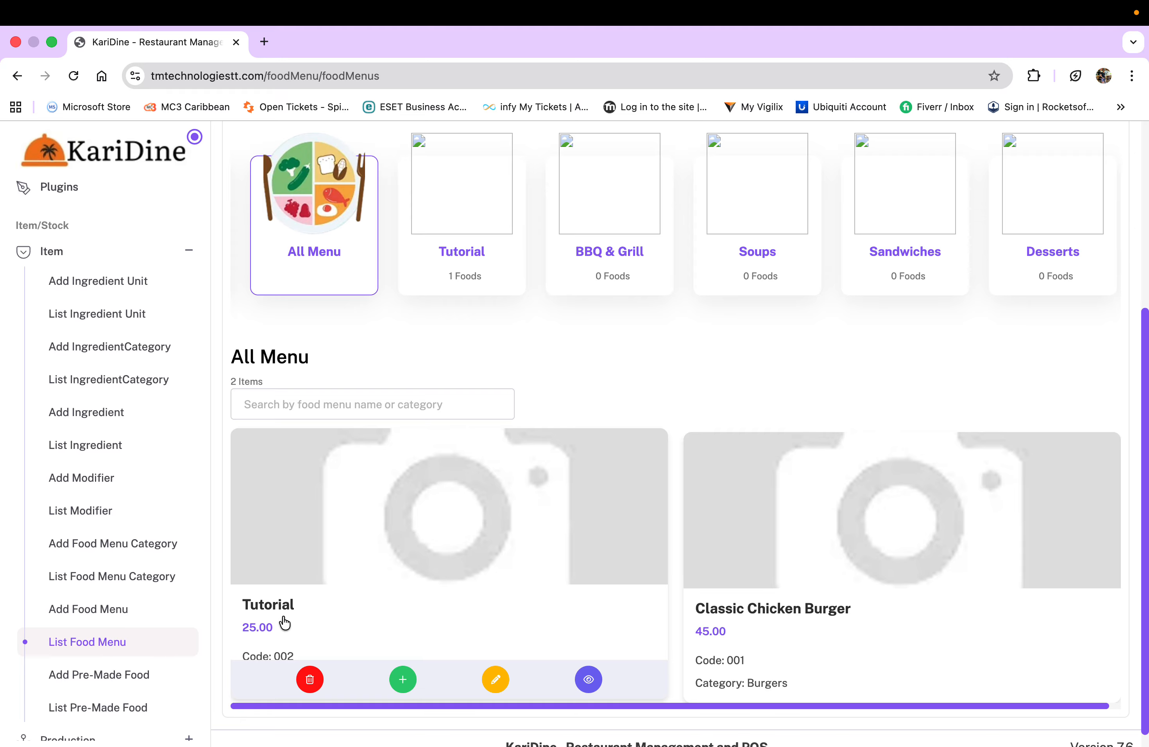
pyautogui.scroll(5, 332, 579)
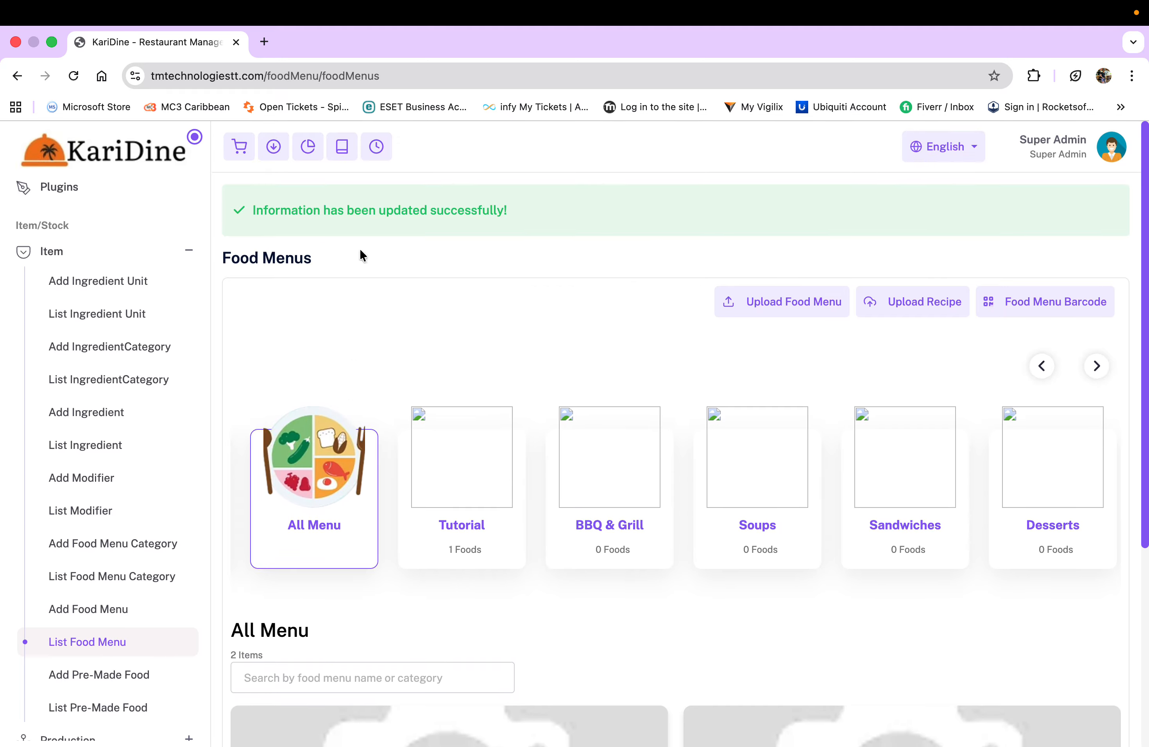
pyautogui.click(239, 151)
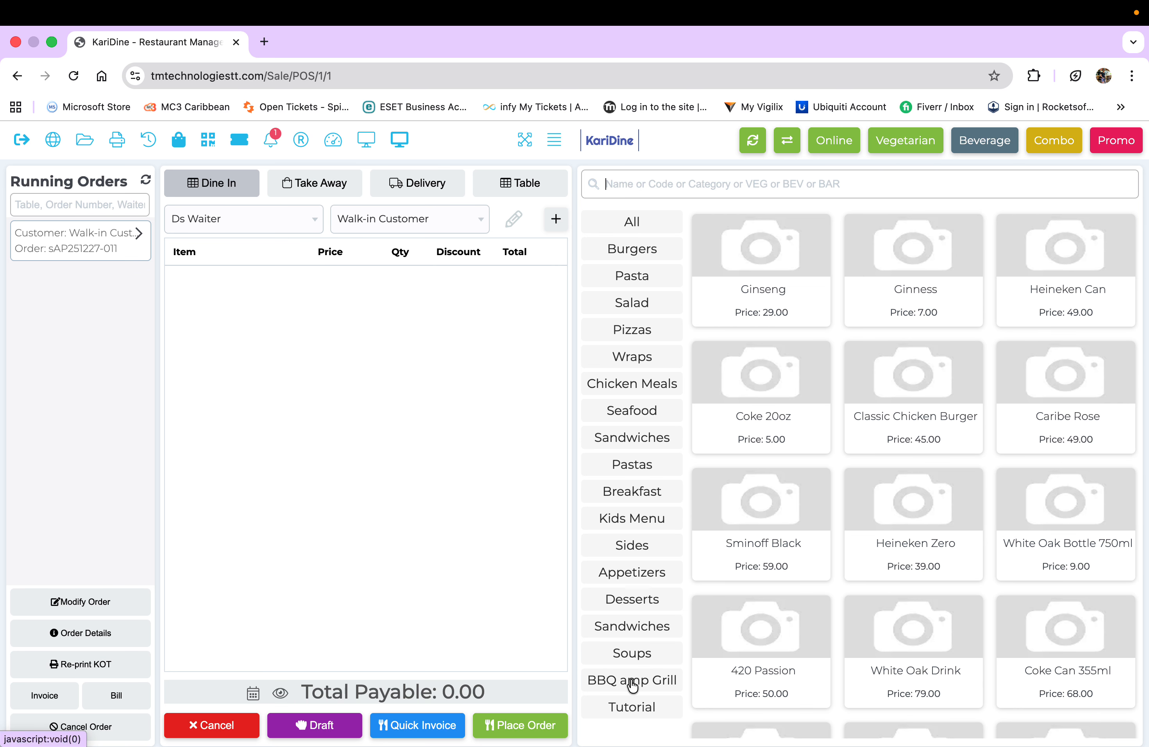
pyautogui.click(628, 710)
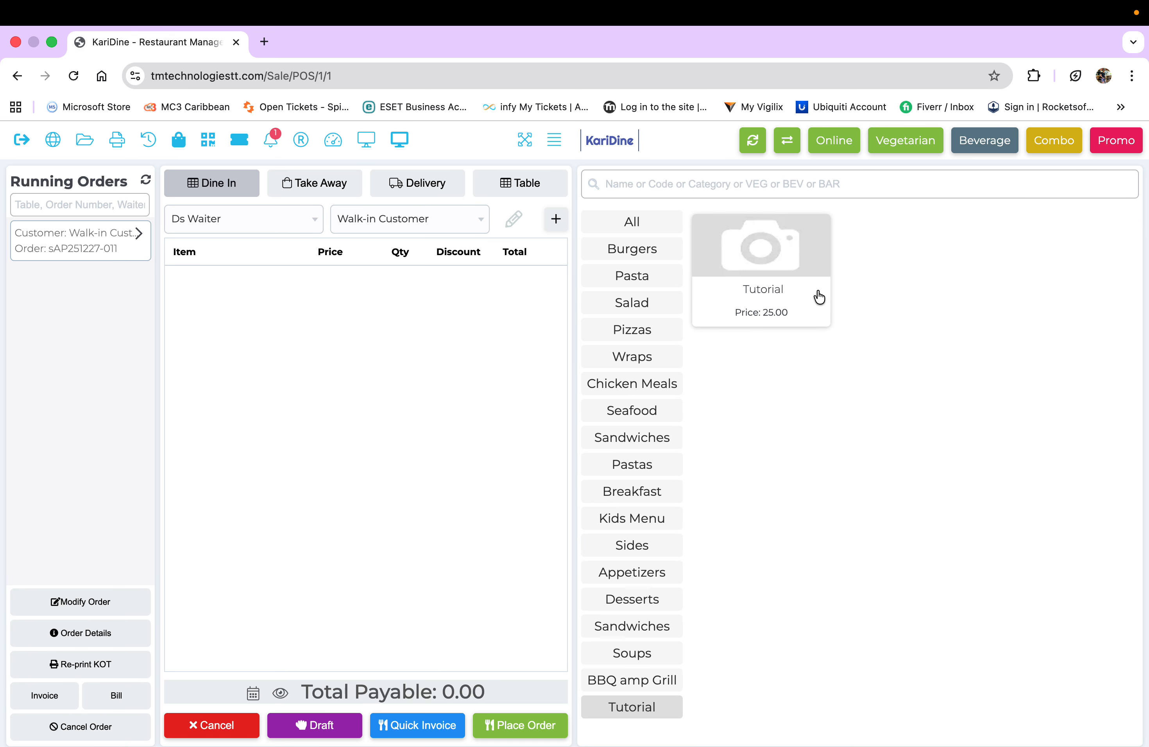
pyautogui.click(789, 267)
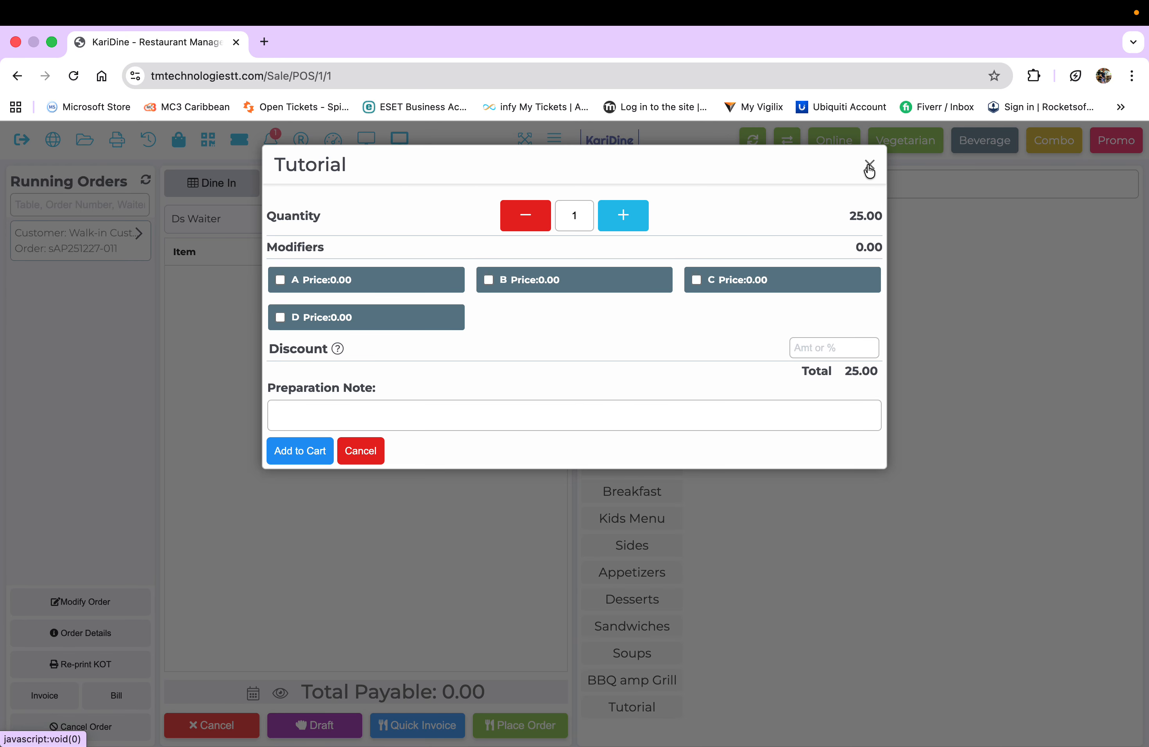
pyautogui.click(869, 165)
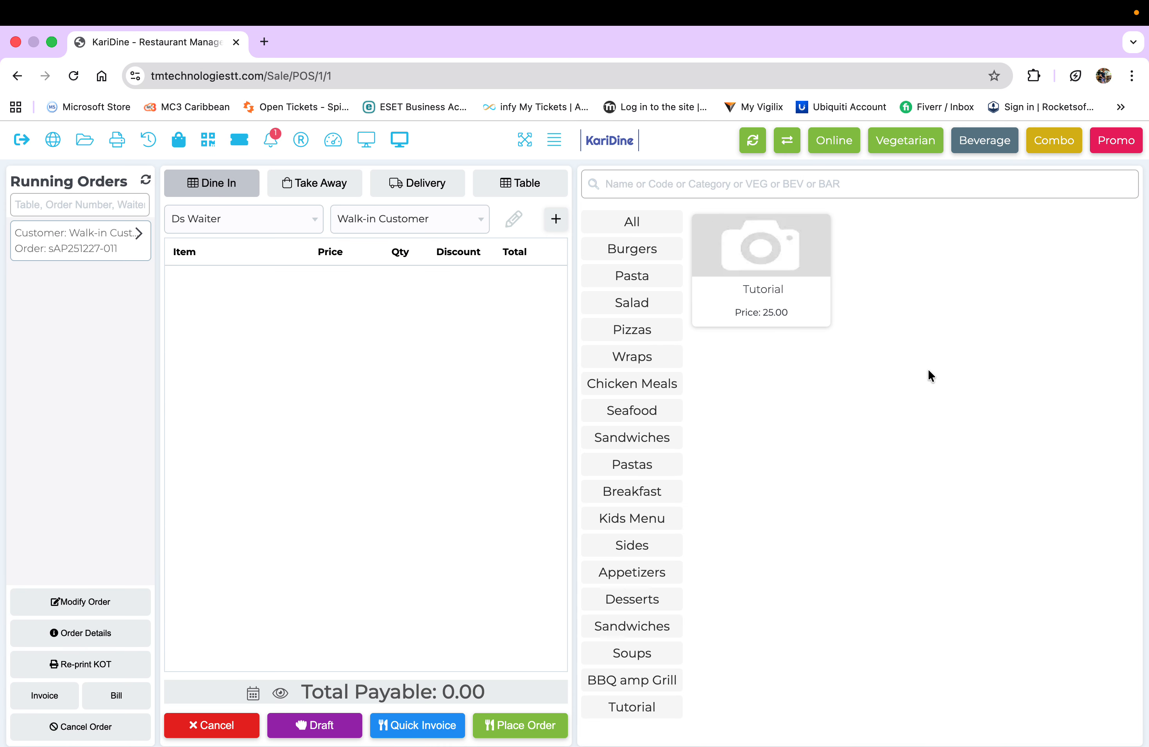
# Add one Tutorial item with modifiers A and D to the cart
pyautogui.click(780, 291)
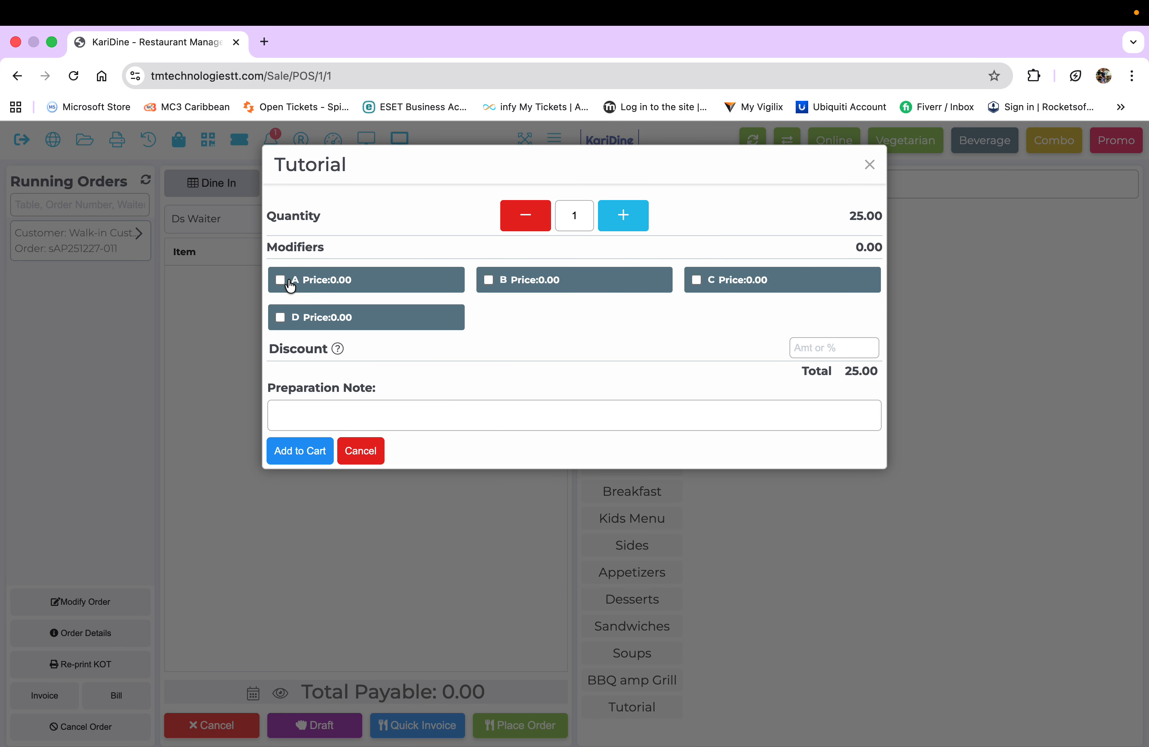
pyautogui.click(280, 281)
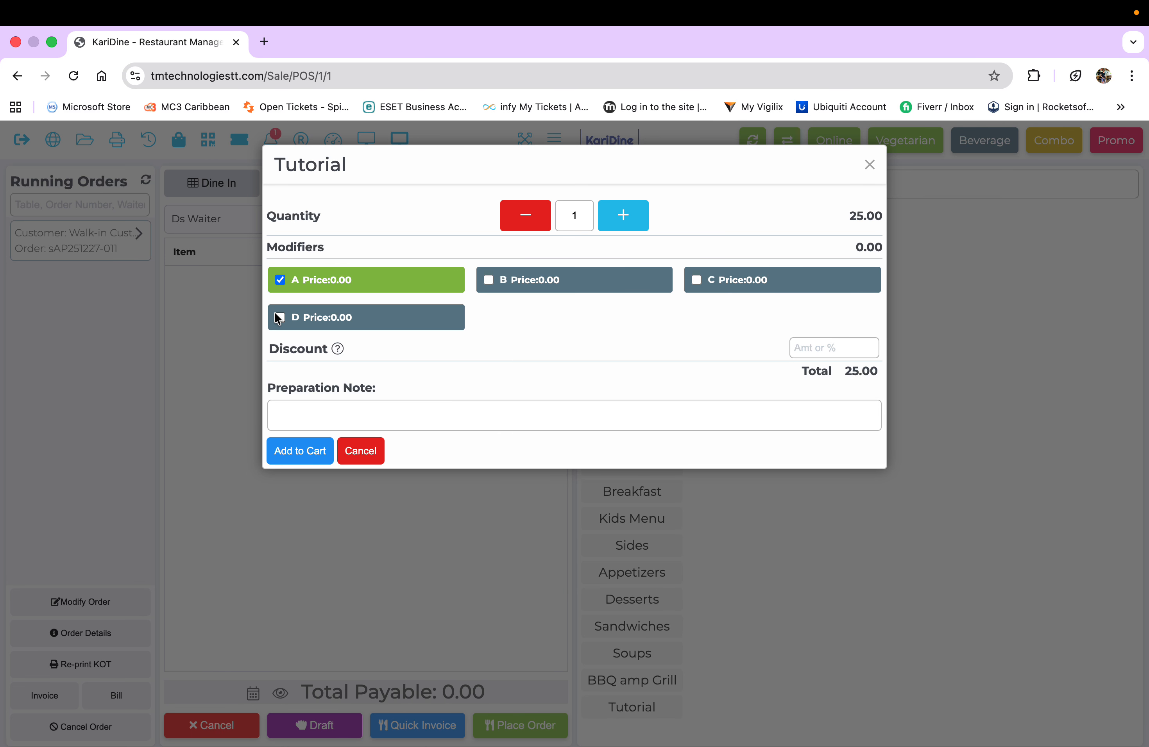
pyautogui.click(280, 318)
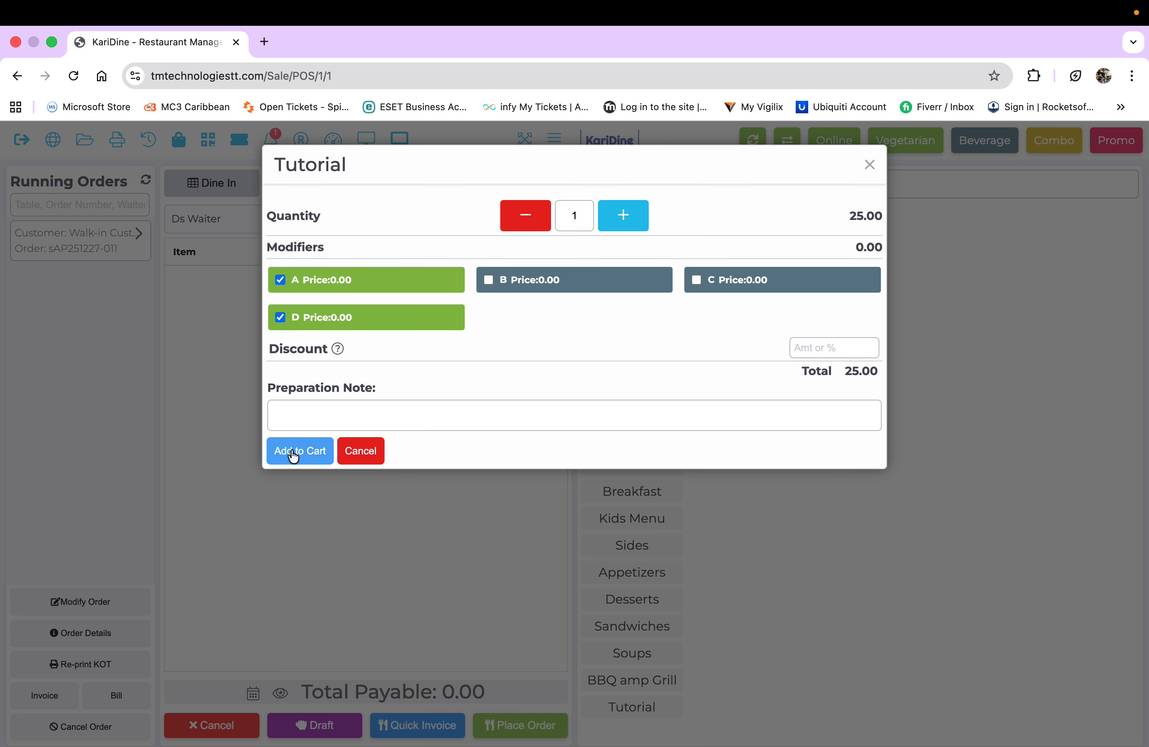
pyautogui.click(293, 451)
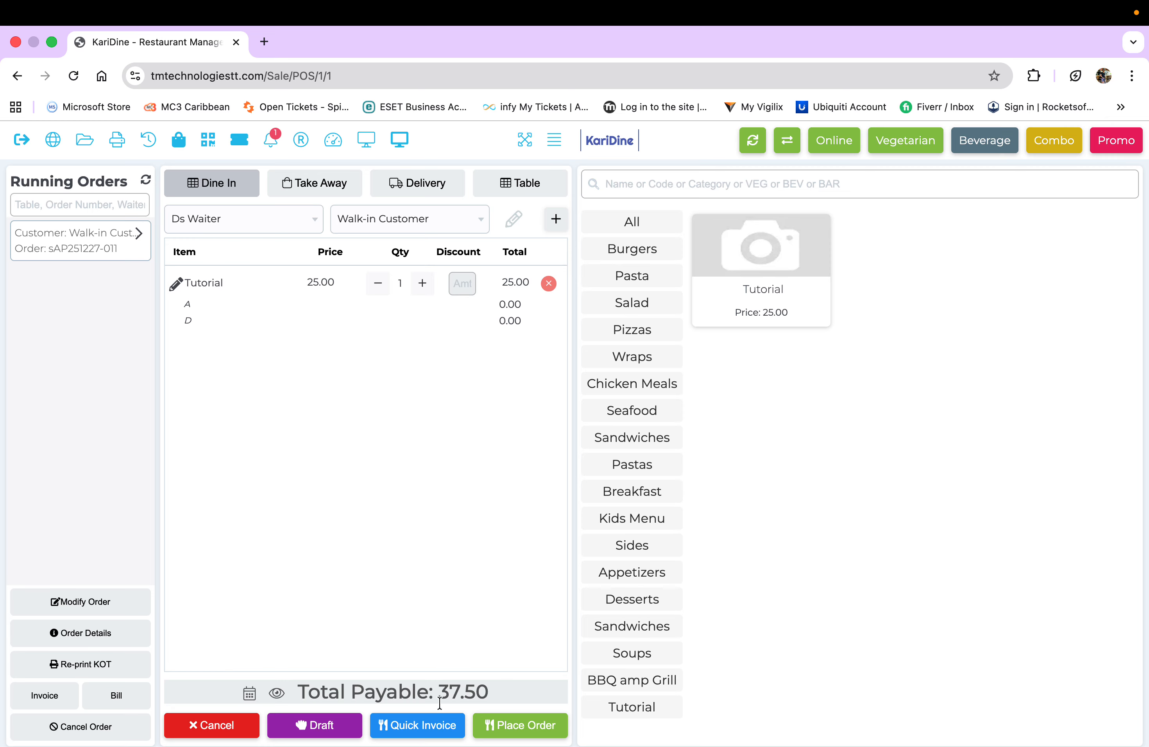
# Start a quick invoice for the Tutorial order and cancel out of Finalize Sale without adding a payment
pyautogui.click(430, 727)
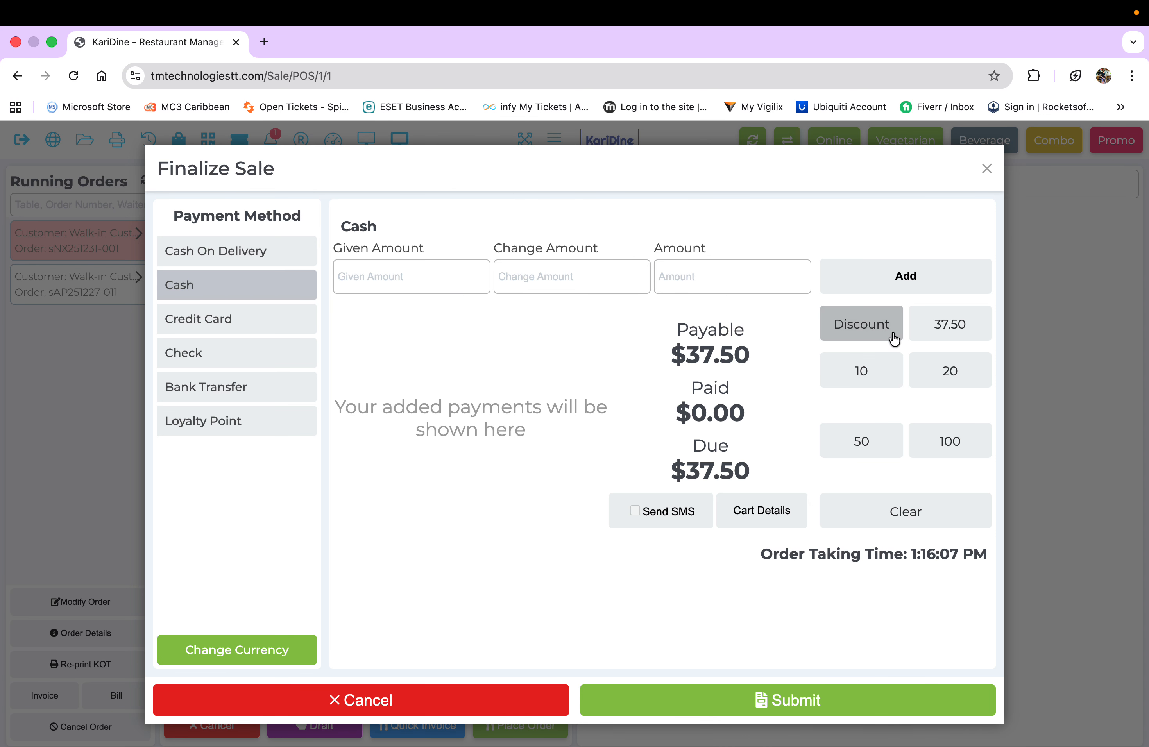
pyautogui.rightClick(428, 707)
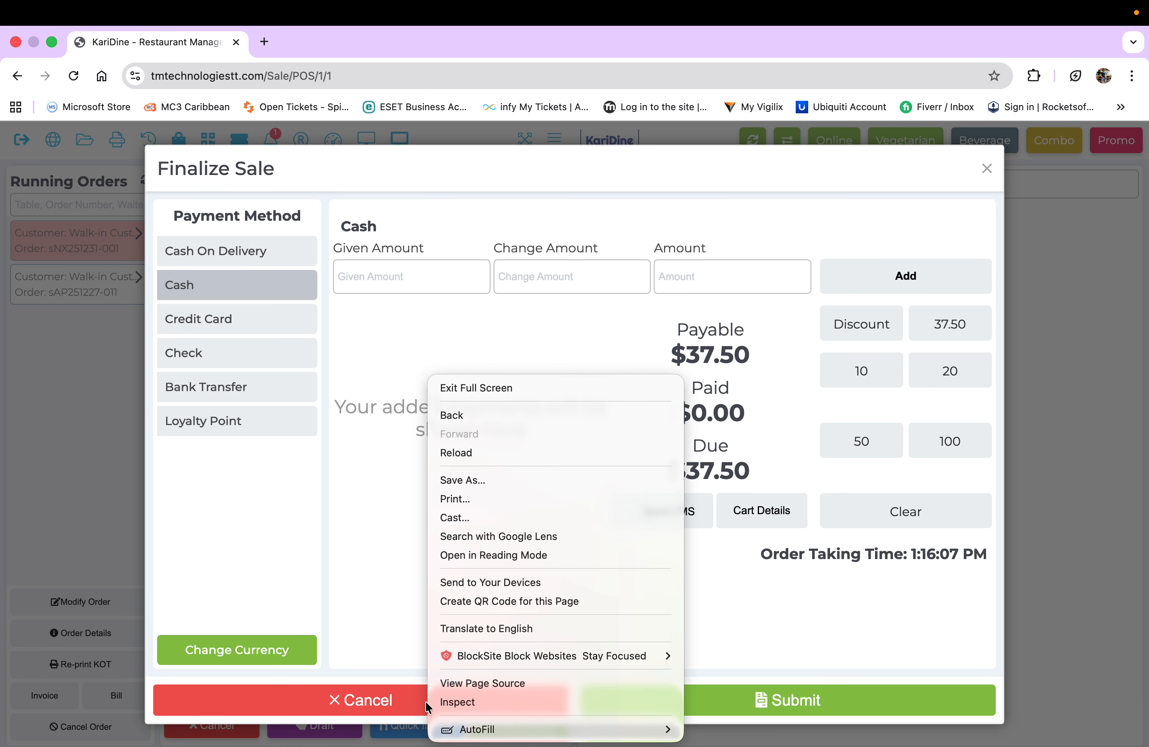
pyautogui.click(386, 702)
pyautogui.click(386, 703)
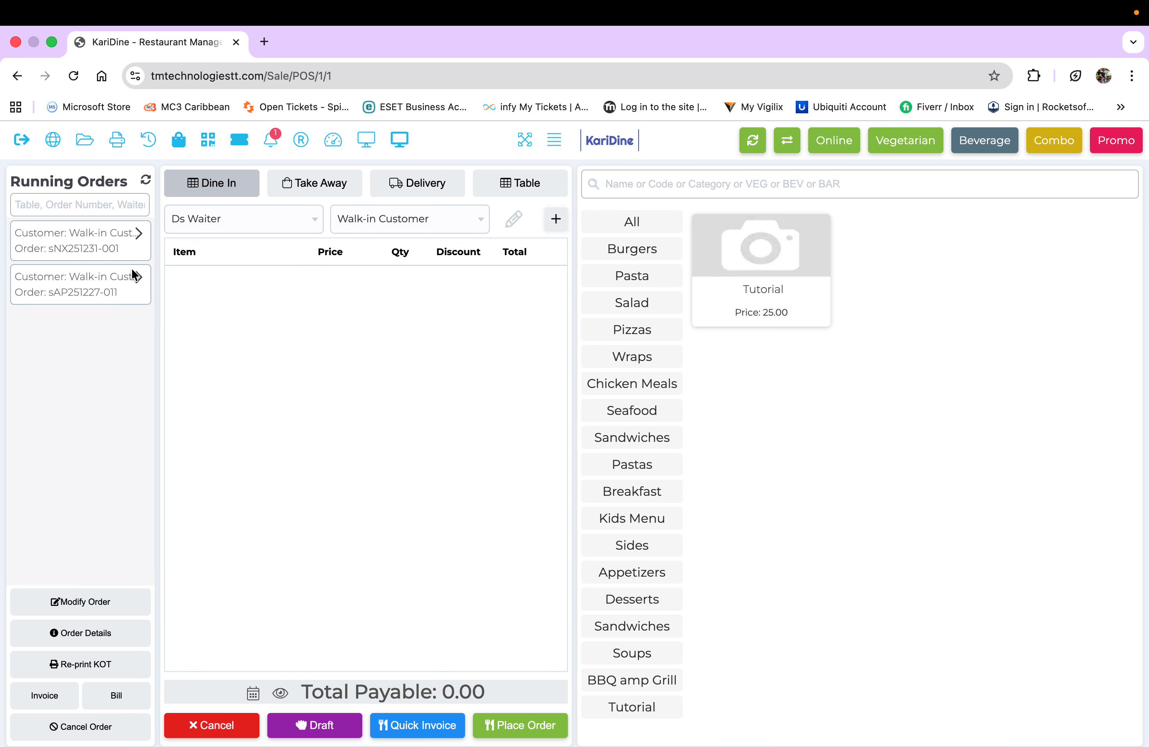
# Review the order details of both running orders, first the older one and then the new Tutorial order, closing each one
pyautogui.click(136, 287)
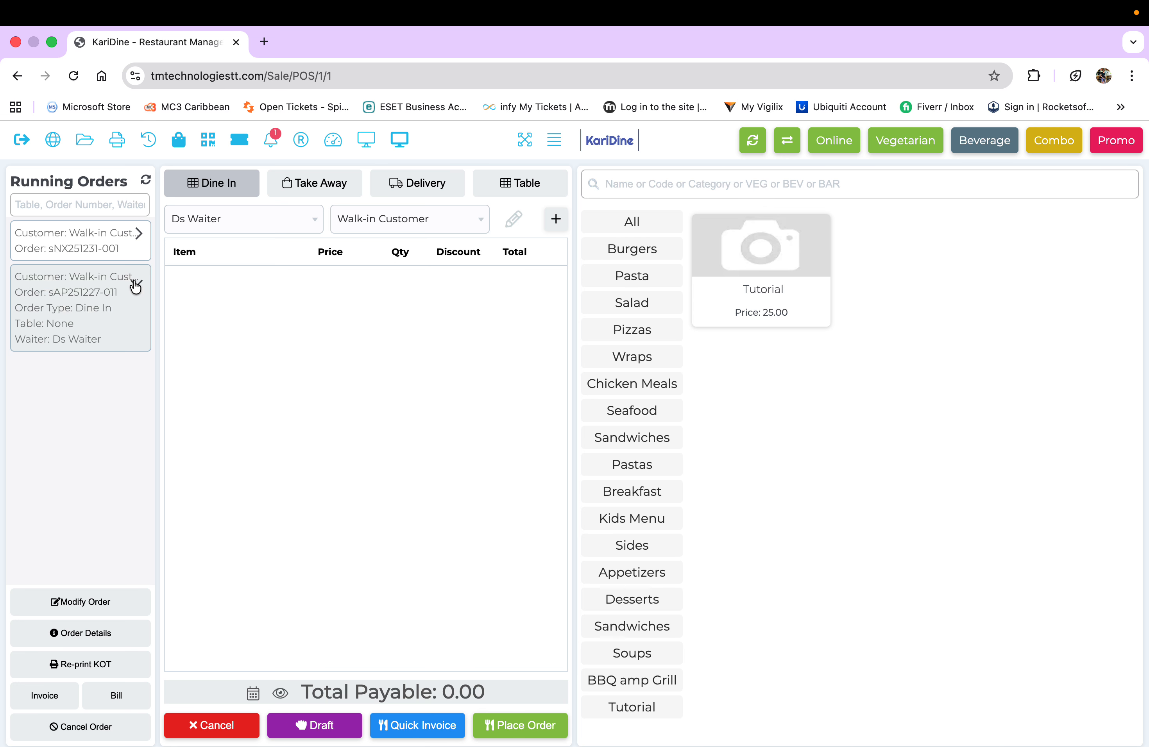
pyautogui.click(82, 633)
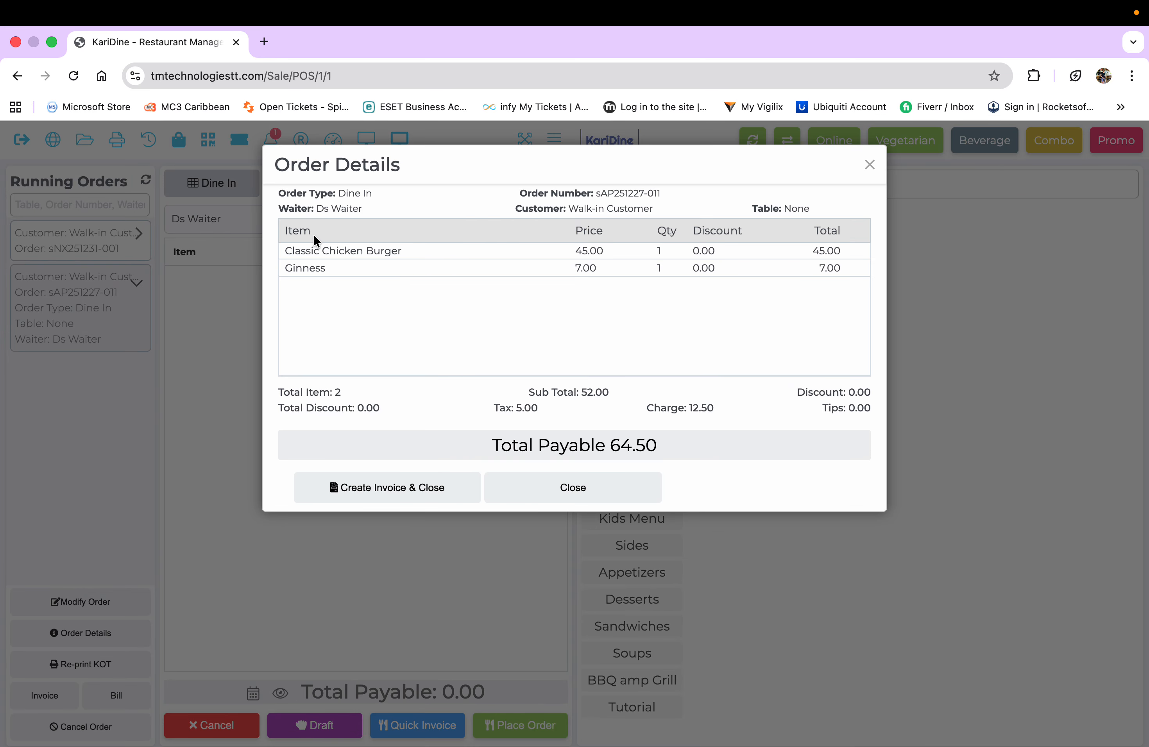
pyautogui.click(870, 164)
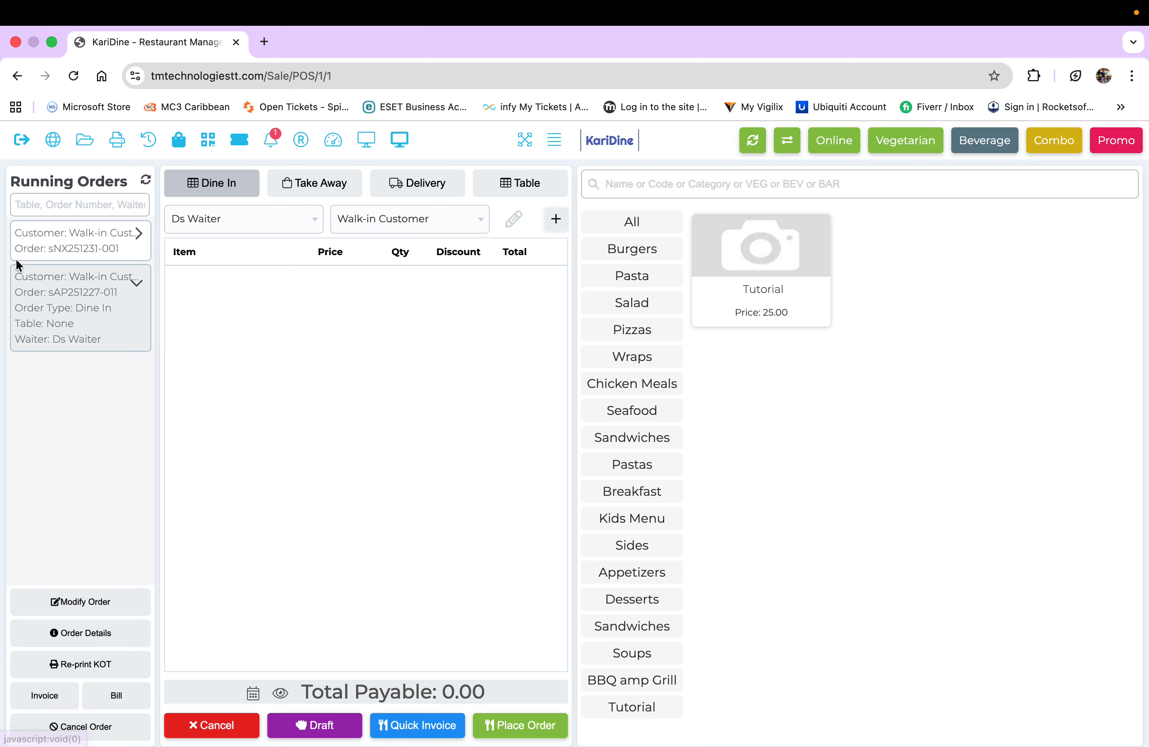
pyautogui.click(60, 245)
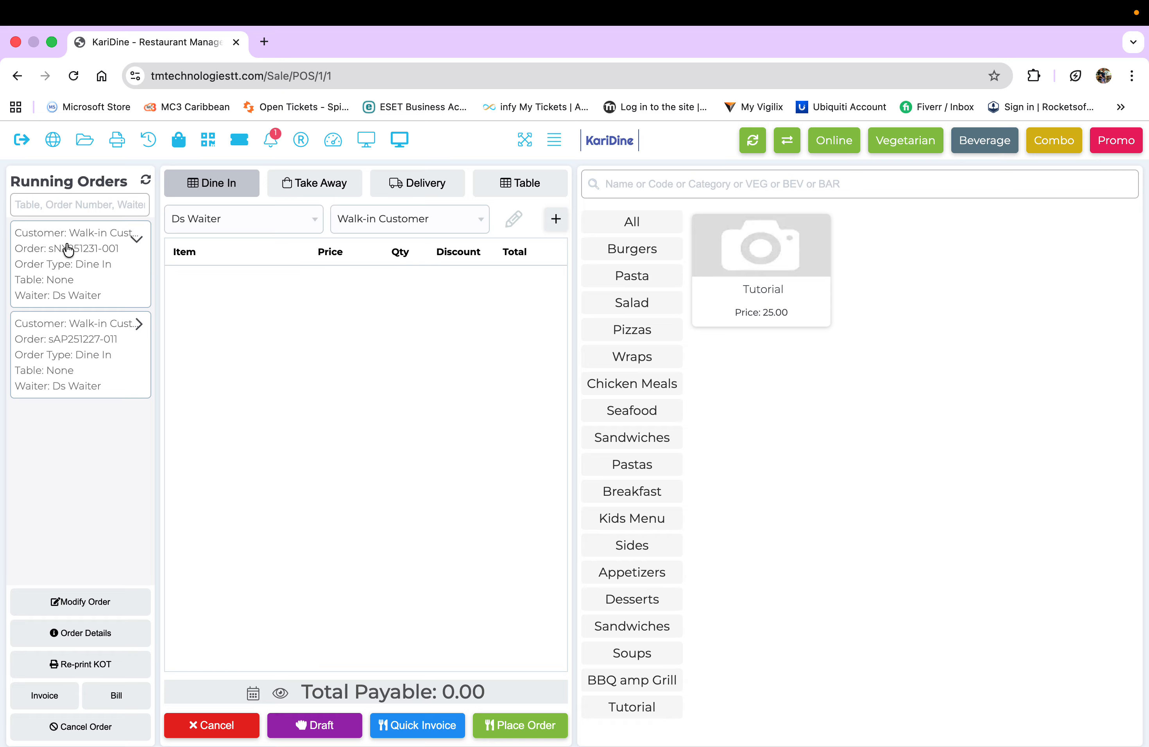
pyautogui.click(82, 634)
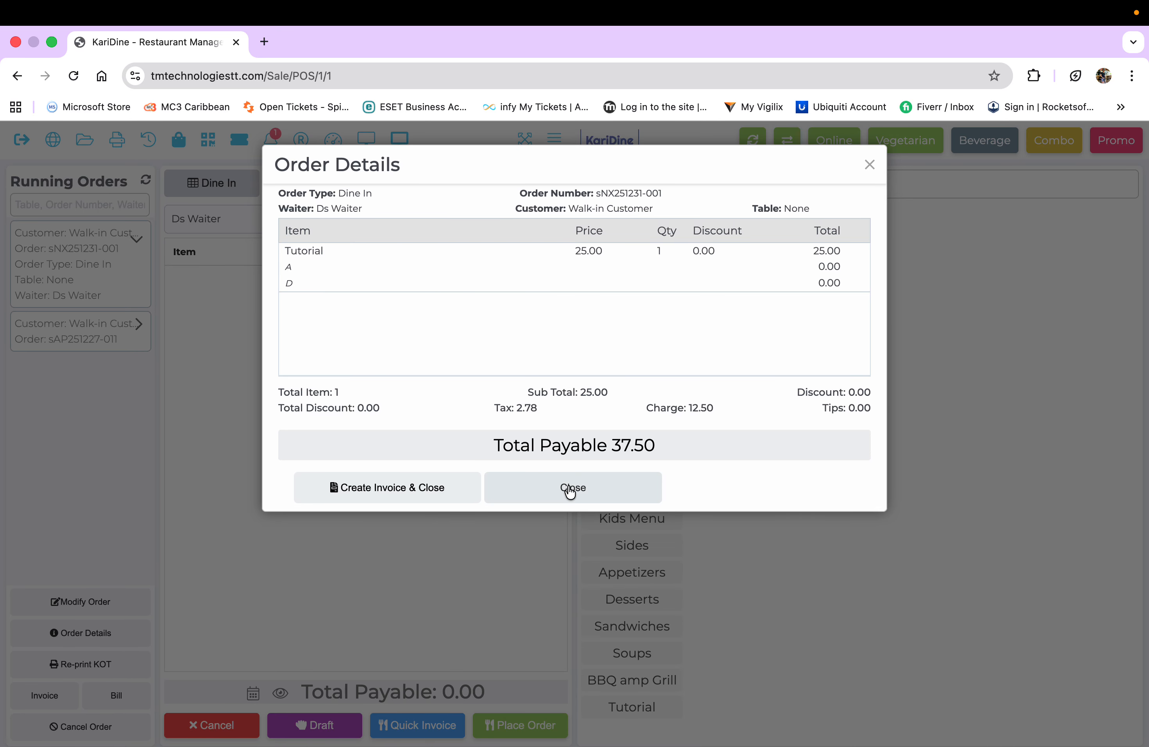
pyautogui.click(569, 491)
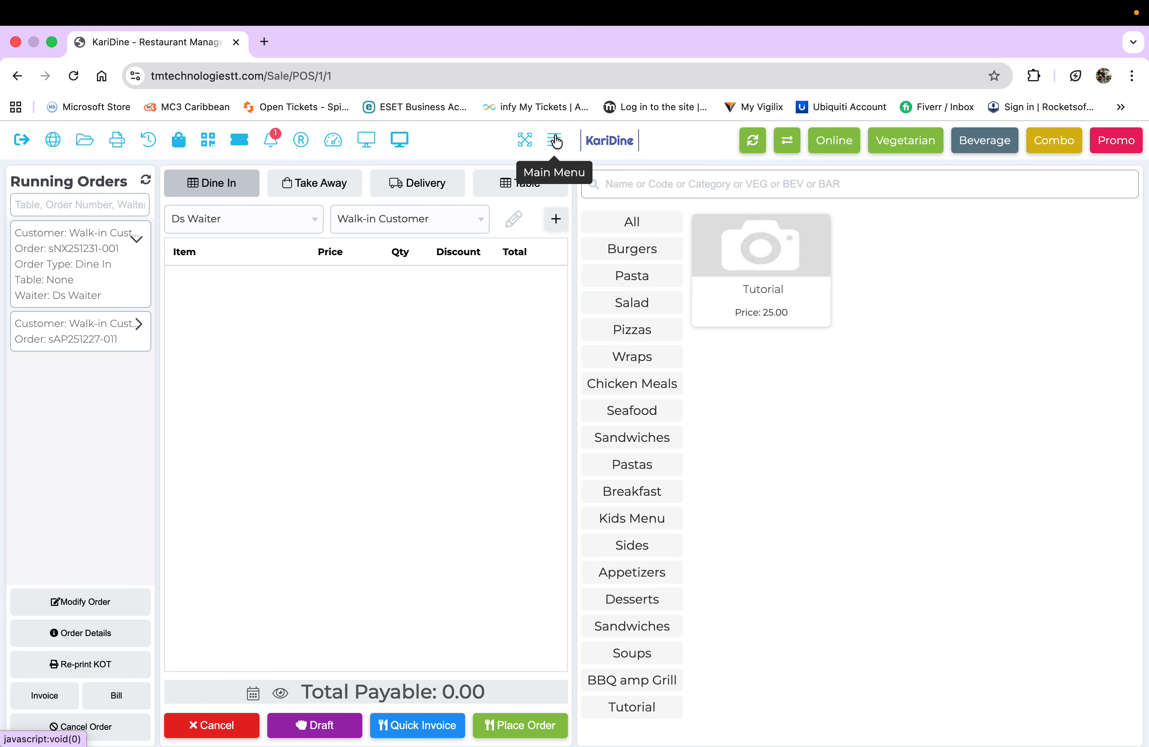
# Leave the POS screen and open the food menu list, accepting the prompt to leave the site
pyautogui.click(556, 142)
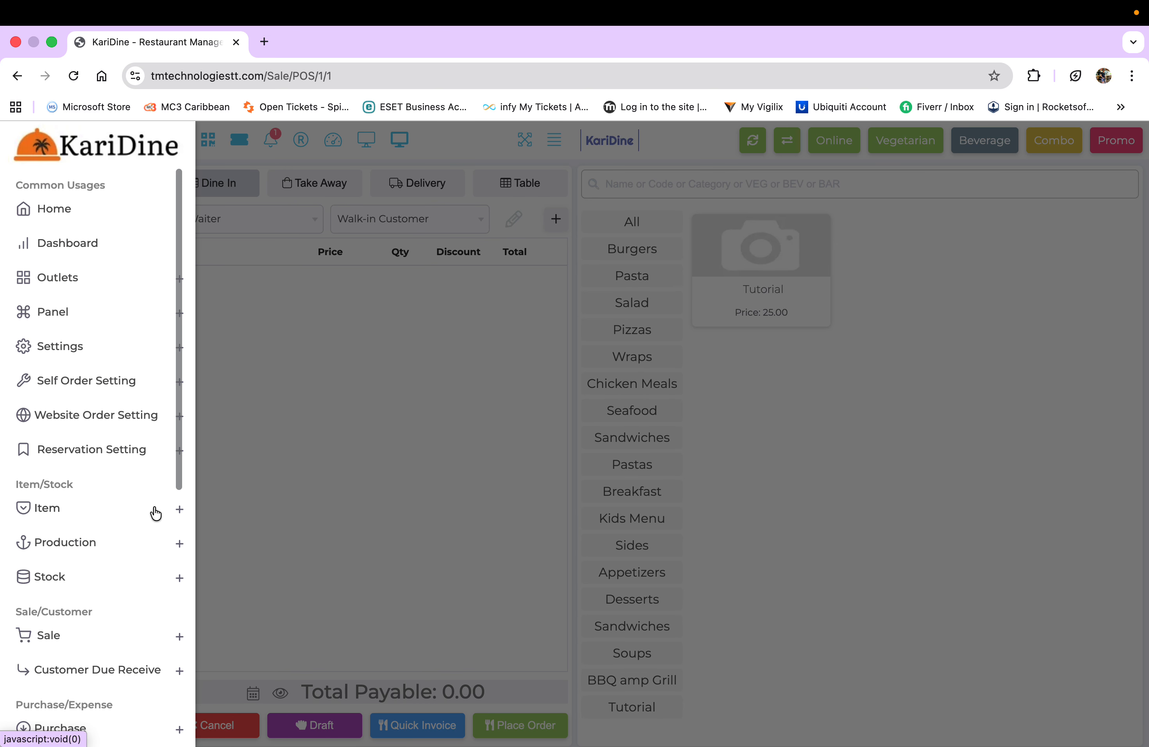
pyautogui.click(173, 514)
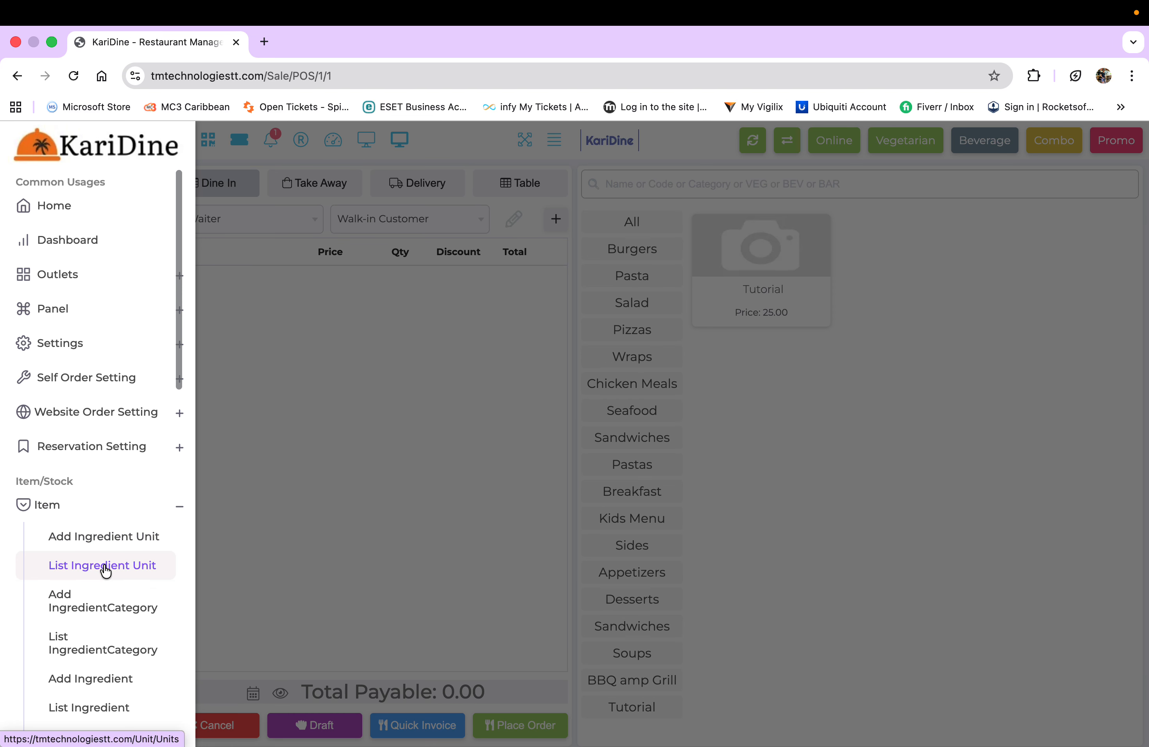
pyautogui.scroll(-5, 103, 565)
pyautogui.scroll(-1, 105, 570)
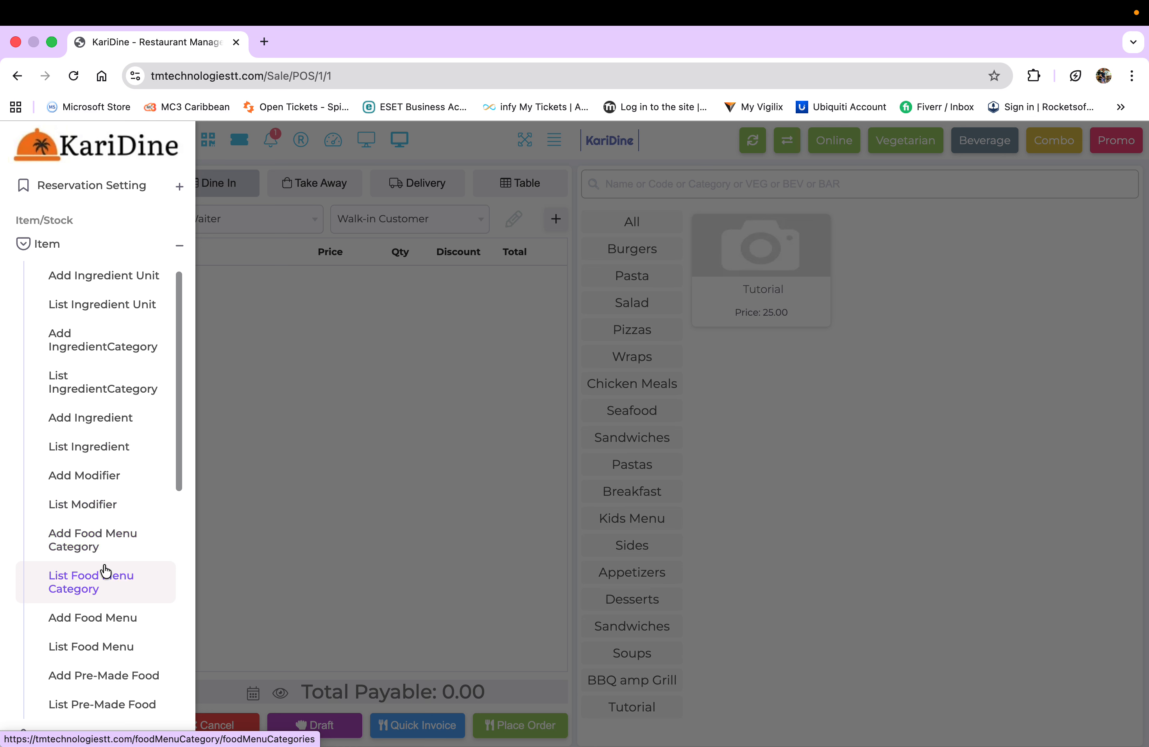
pyautogui.scroll(-1, 105, 570)
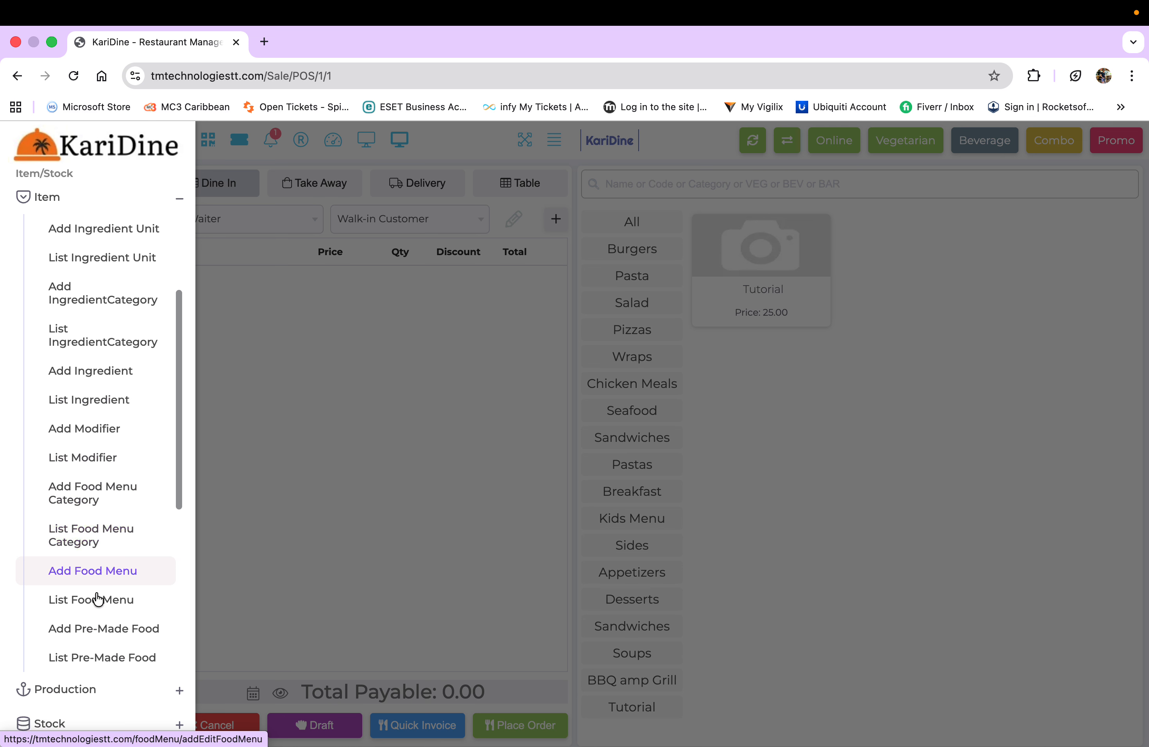
pyautogui.click(92, 600)
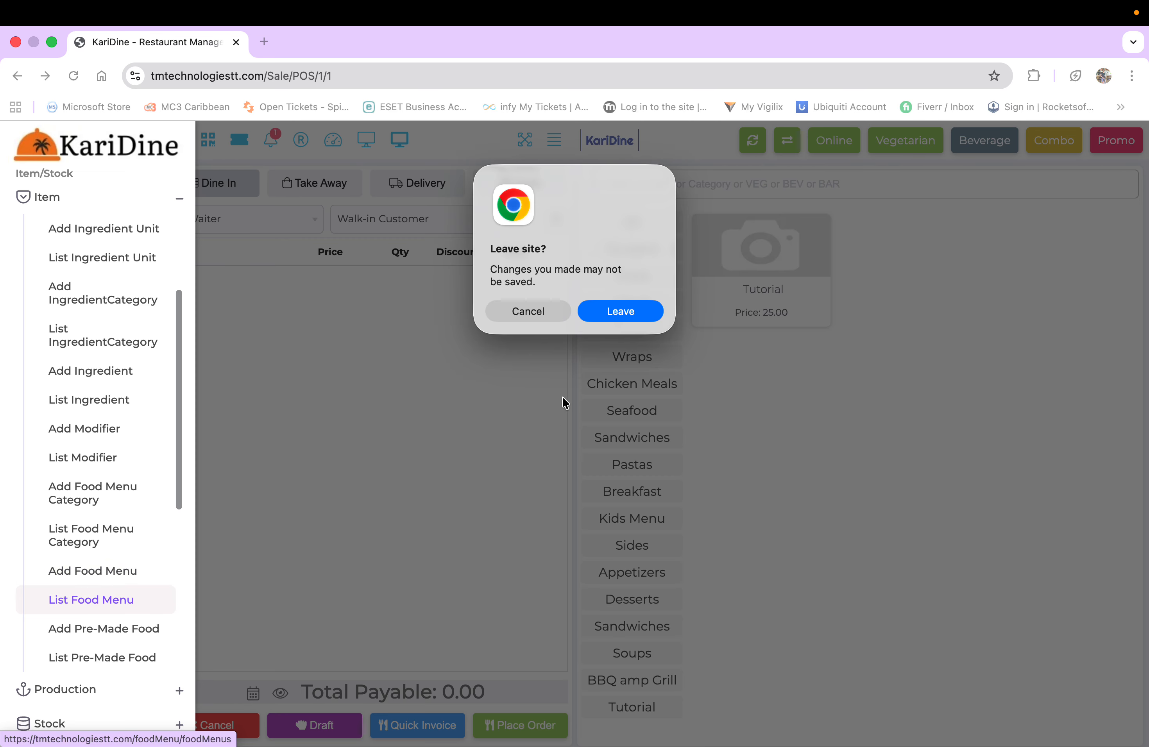
pyautogui.click(621, 311)
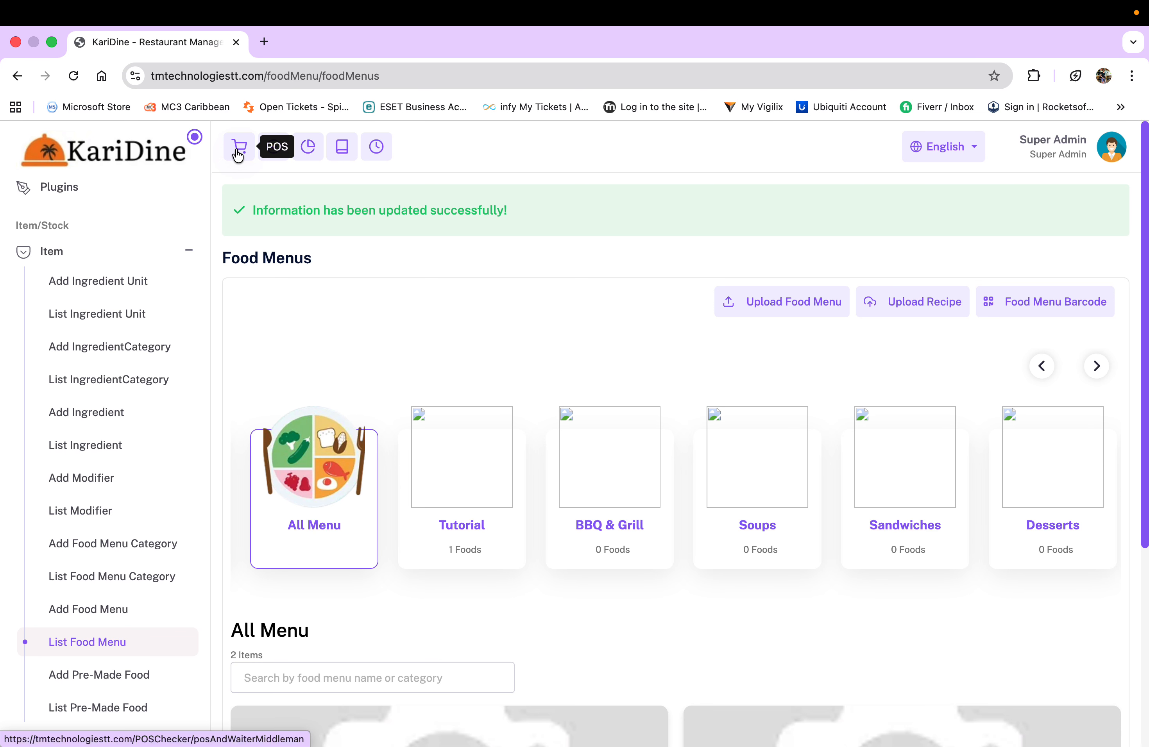
# Start a new regular food menu item in the Tutorial category and name it Tutorial Shrimp
pyautogui.scroll(-2, 368, 355)
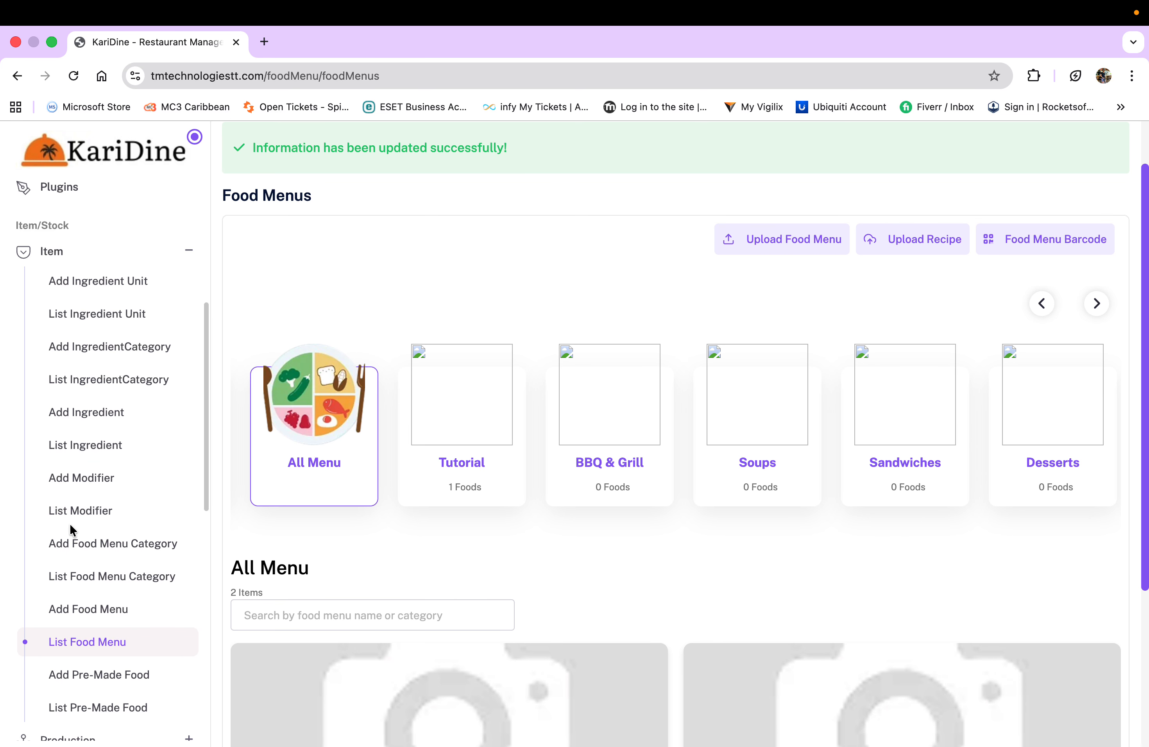
pyautogui.scroll(-3, 69, 523)
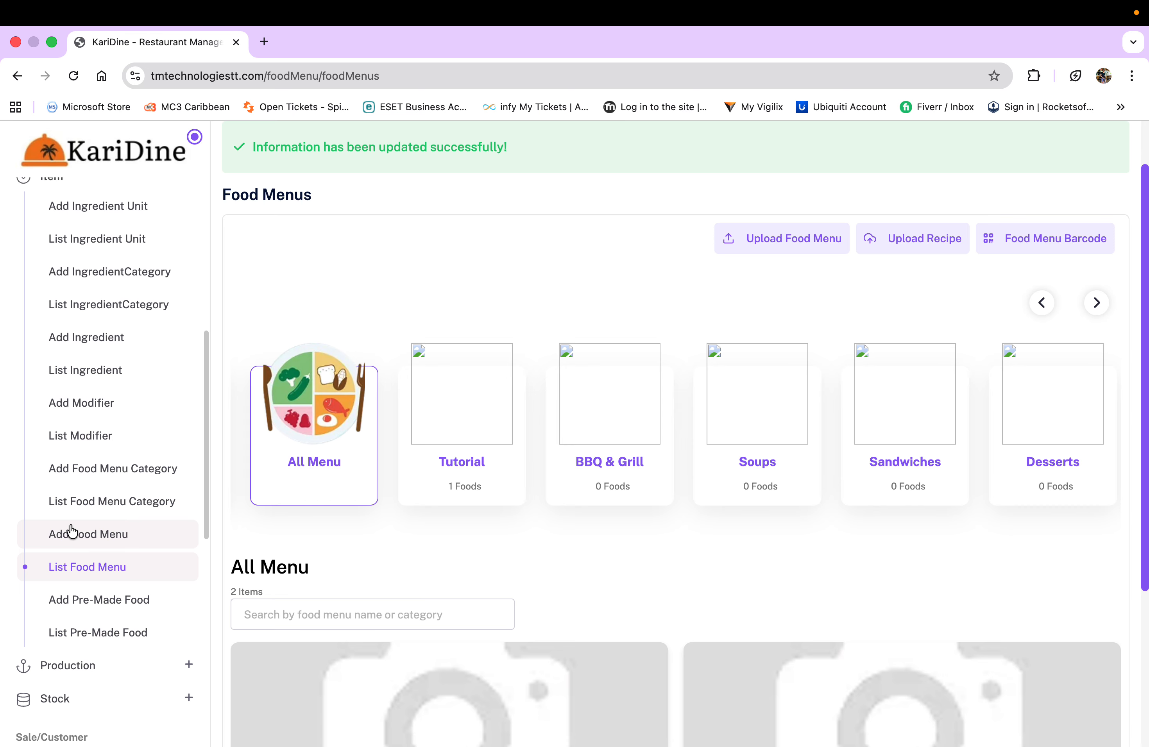
pyautogui.scroll(2, 71, 529)
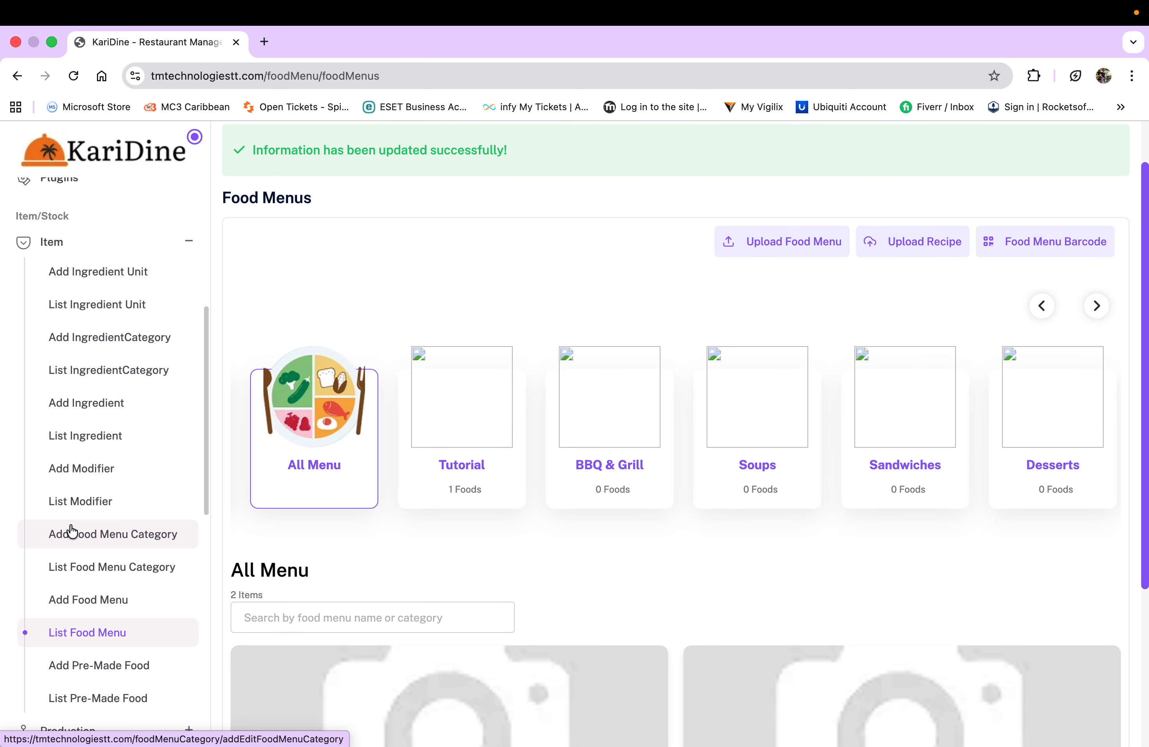
pyautogui.scroll(-5, 72, 531)
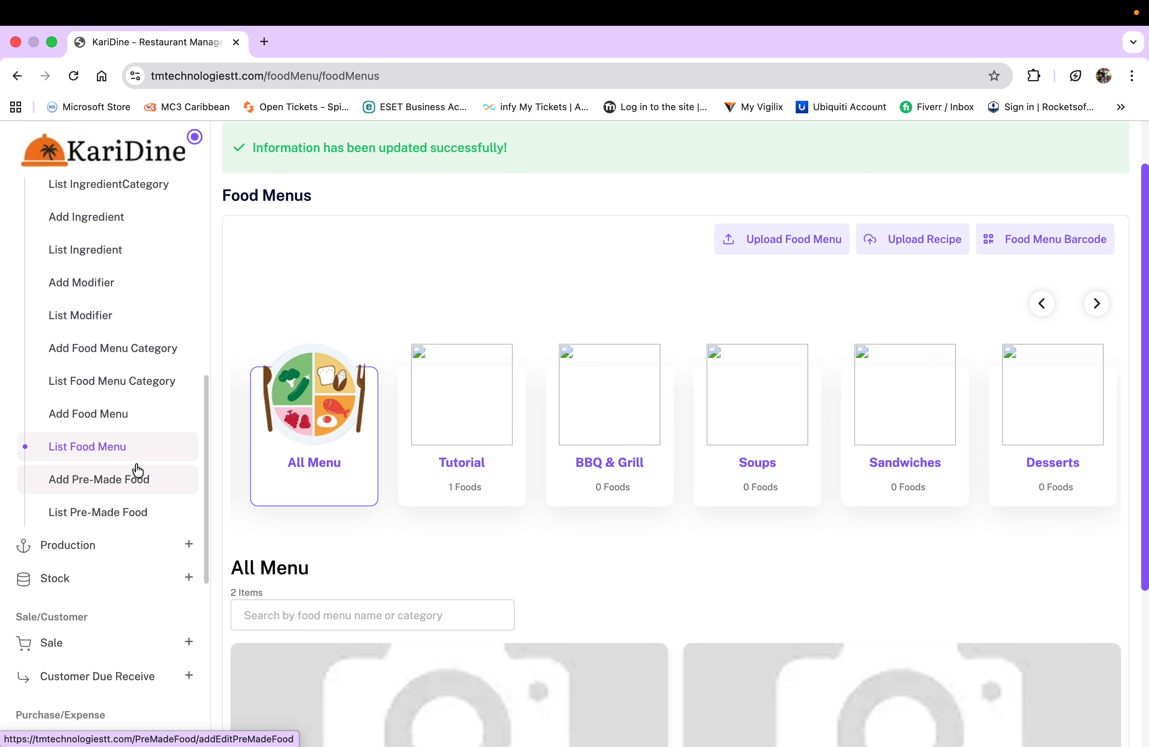
pyautogui.scroll(5, 108, 420)
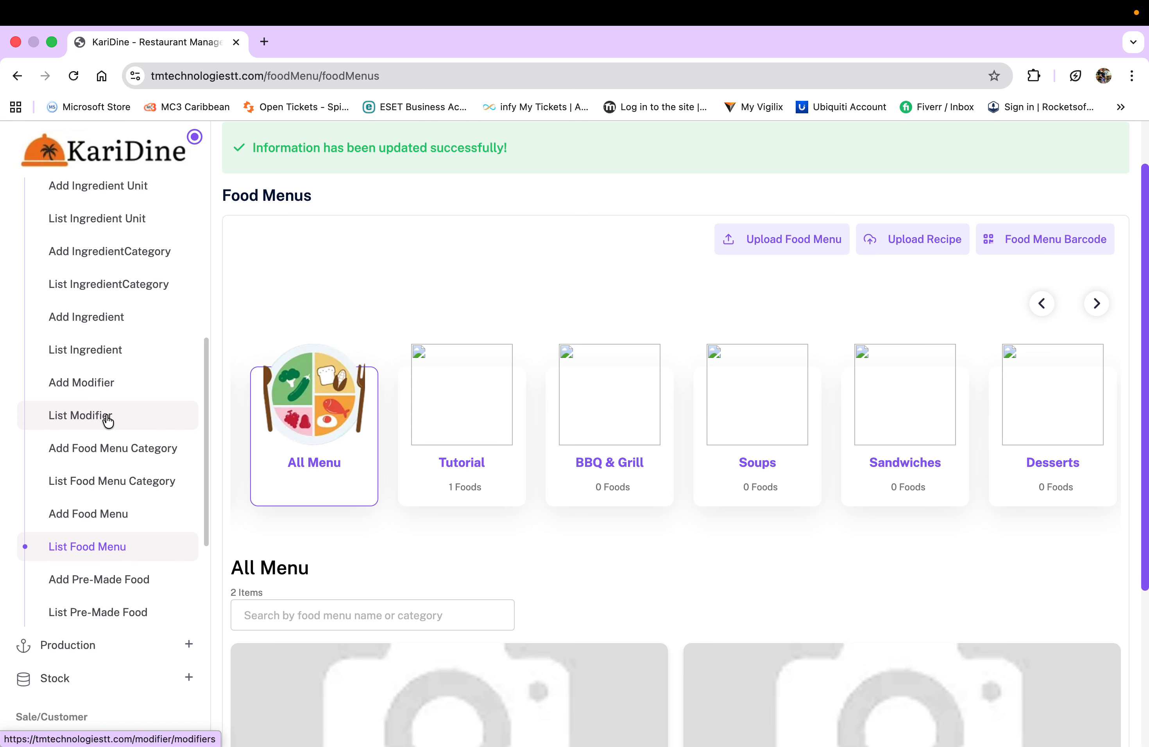
pyautogui.click(80, 542)
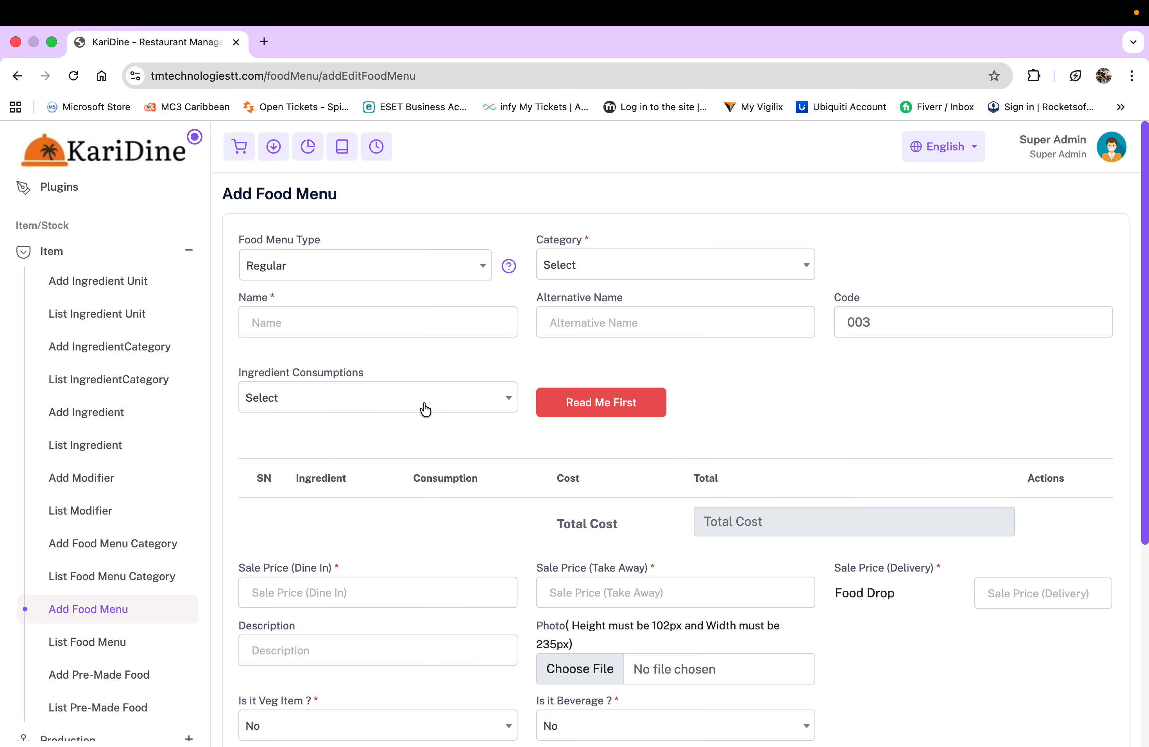
pyautogui.click(608, 262)
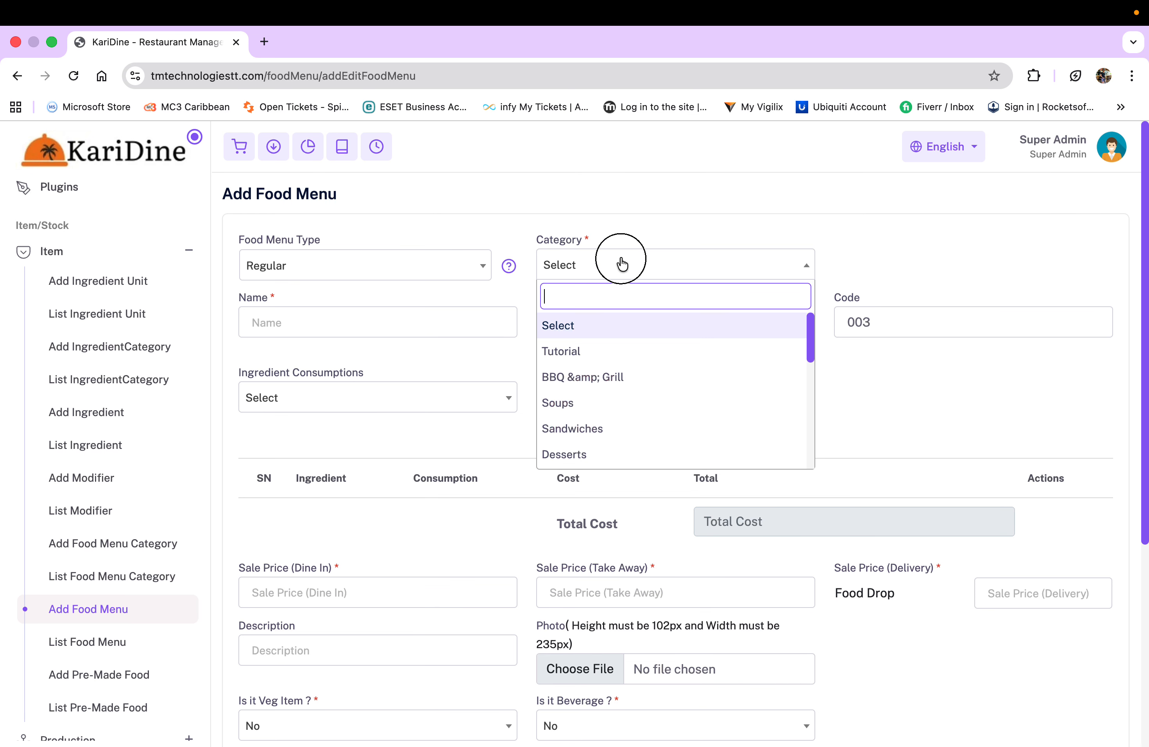
pyautogui.click(583, 350)
pyautogui.click(341, 316)
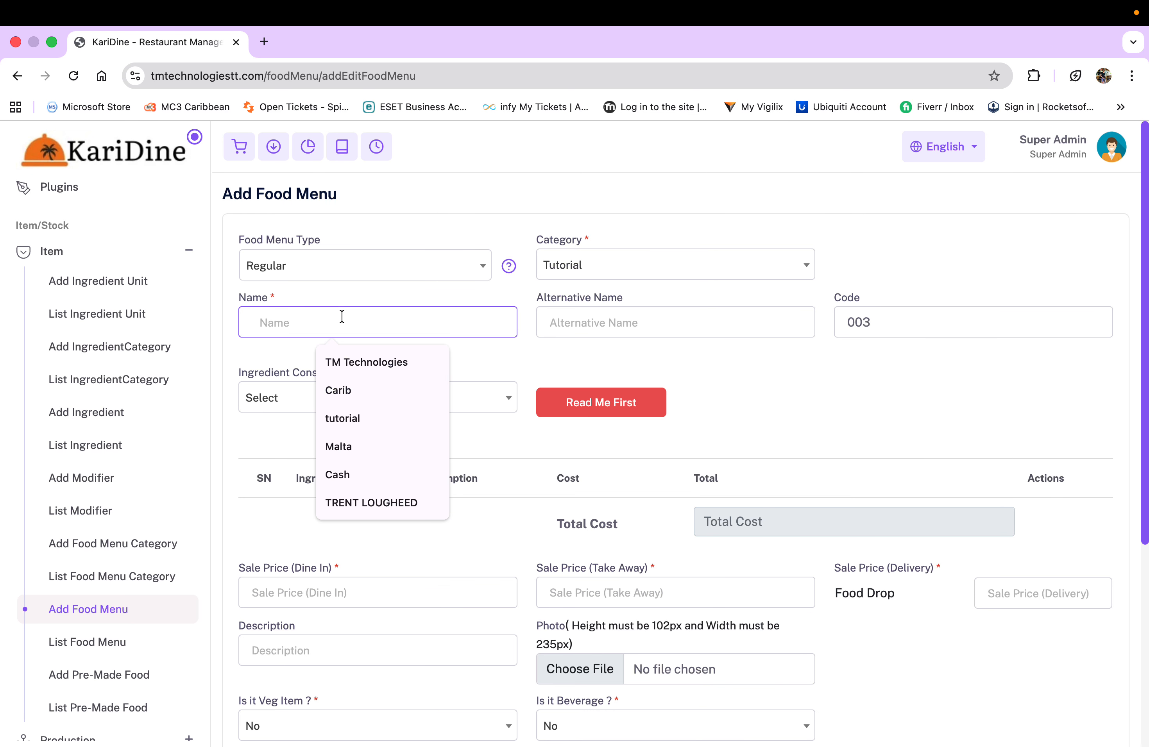
pyautogui.write('Tutori')
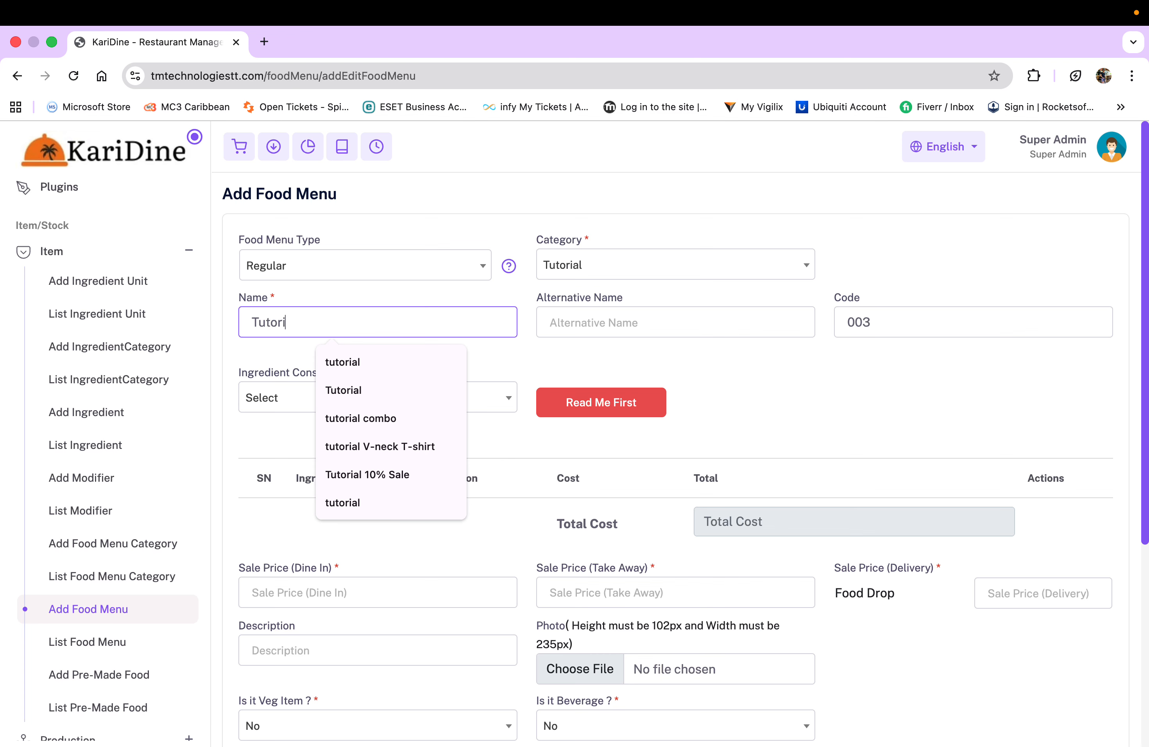
pyautogui.write('al Shrip')
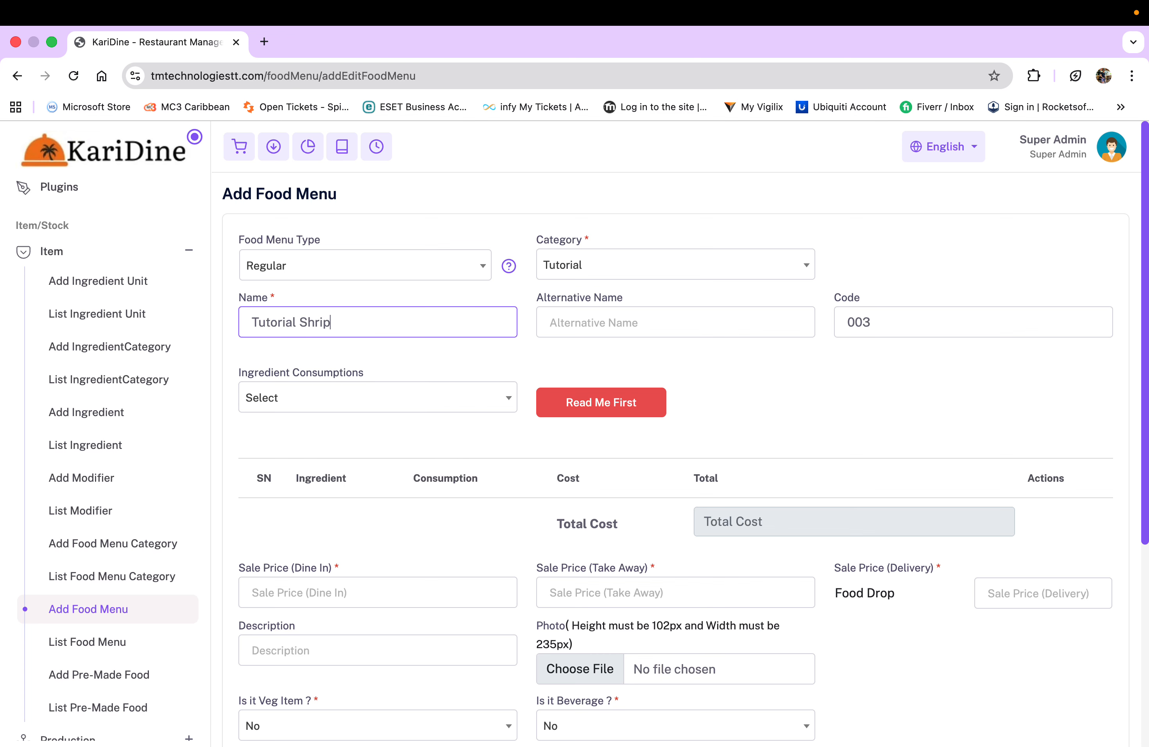
pyautogui.press('BackSpace')
pyautogui.write('mp')
# Set the Tutorial Shrimp item's dine-in, take-away and Food Drop delivery sale prices to 0
pyautogui.scroll(-3, 399, 435)
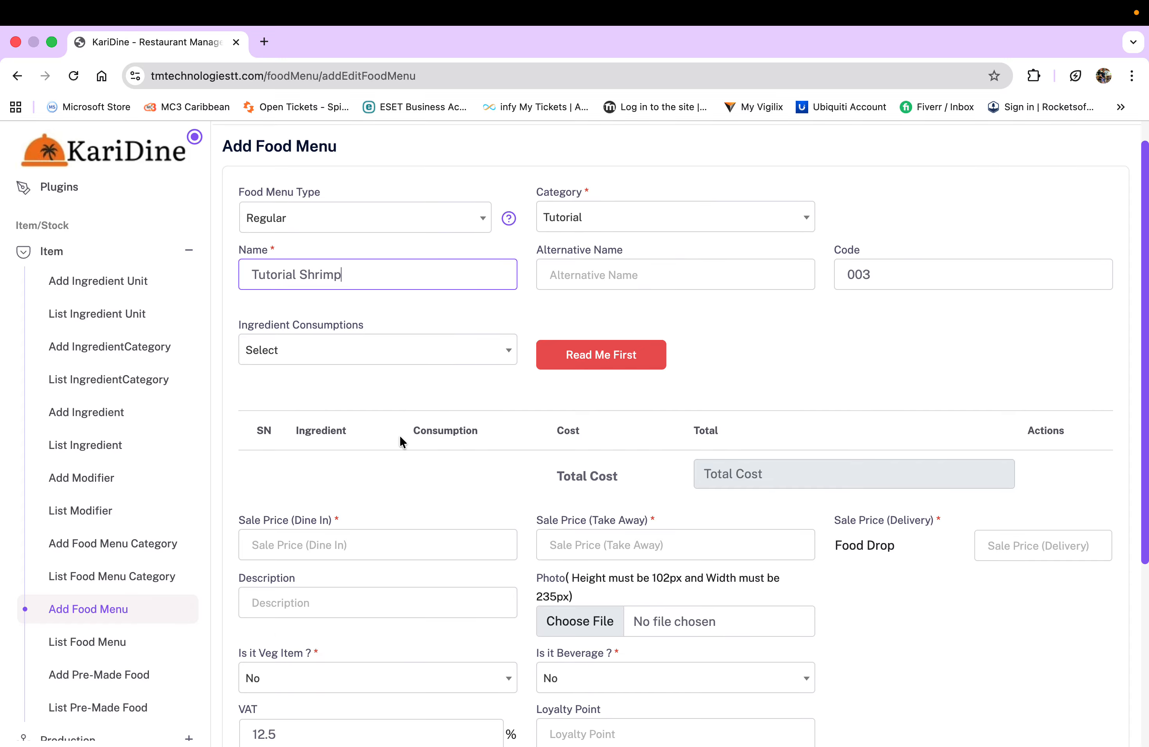
pyautogui.click(289, 500)
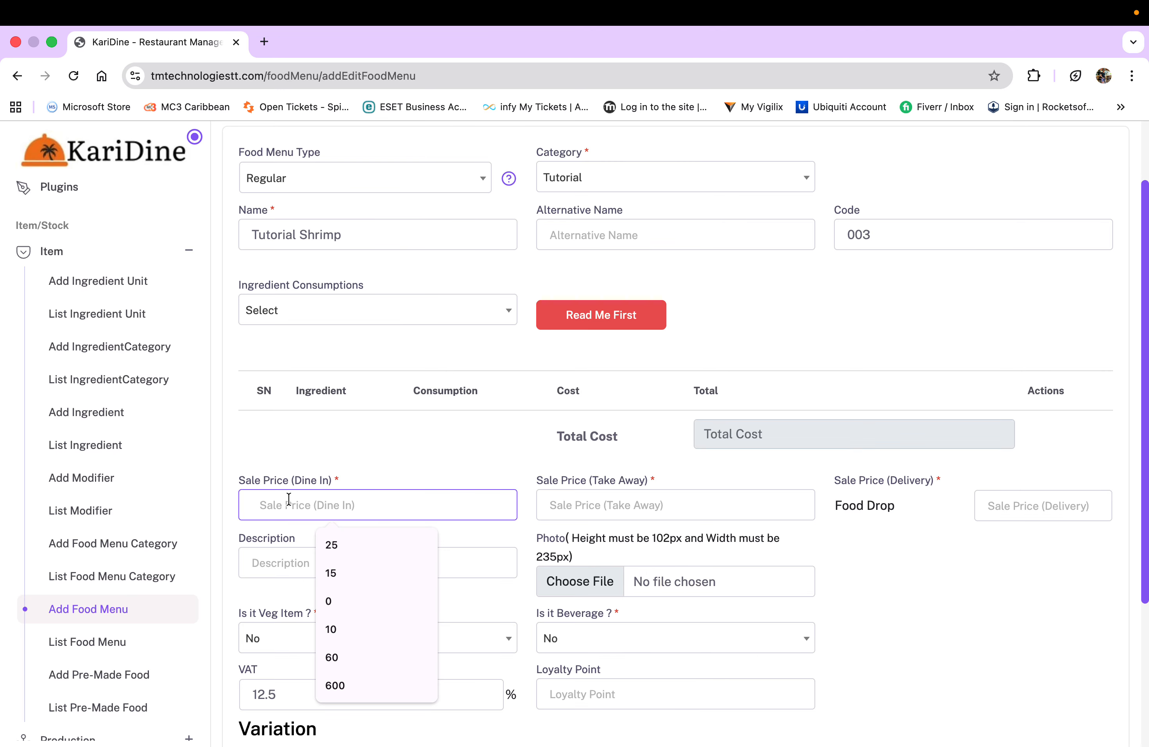
pyautogui.write('0')
pyautogui.click(571, 499)
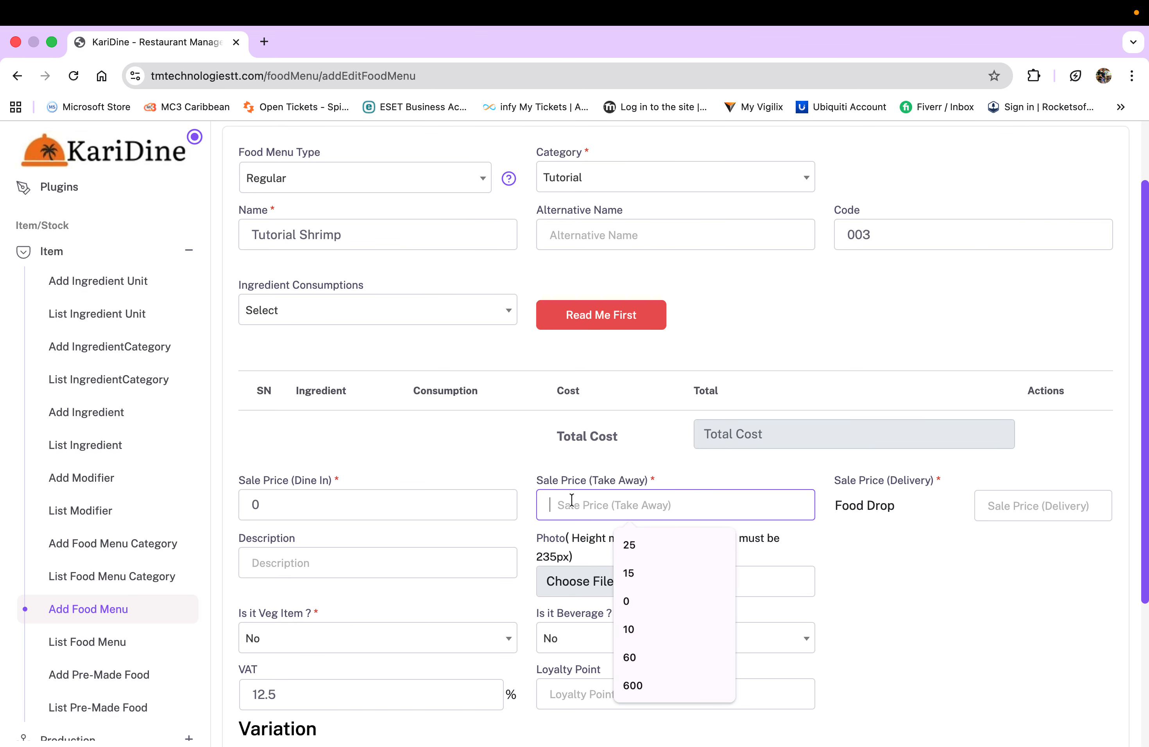
pyautogui.write('0')
pyautogui.click(1012, 505)
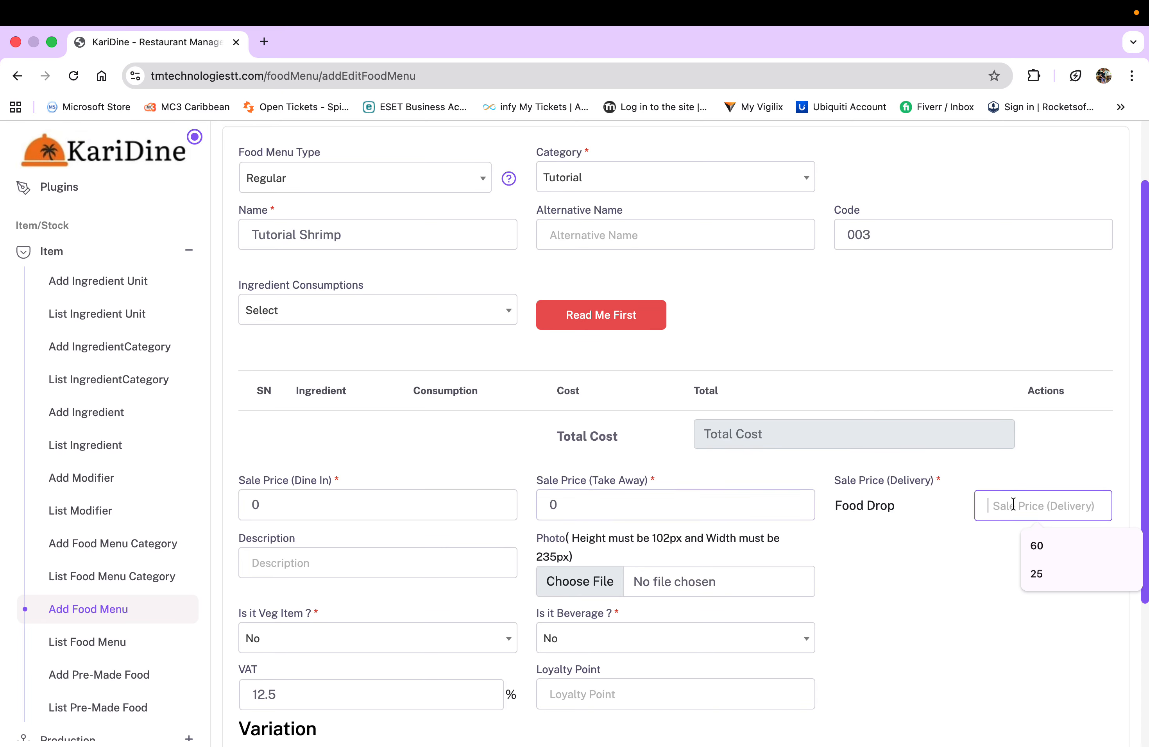
pyautogui.write('0')
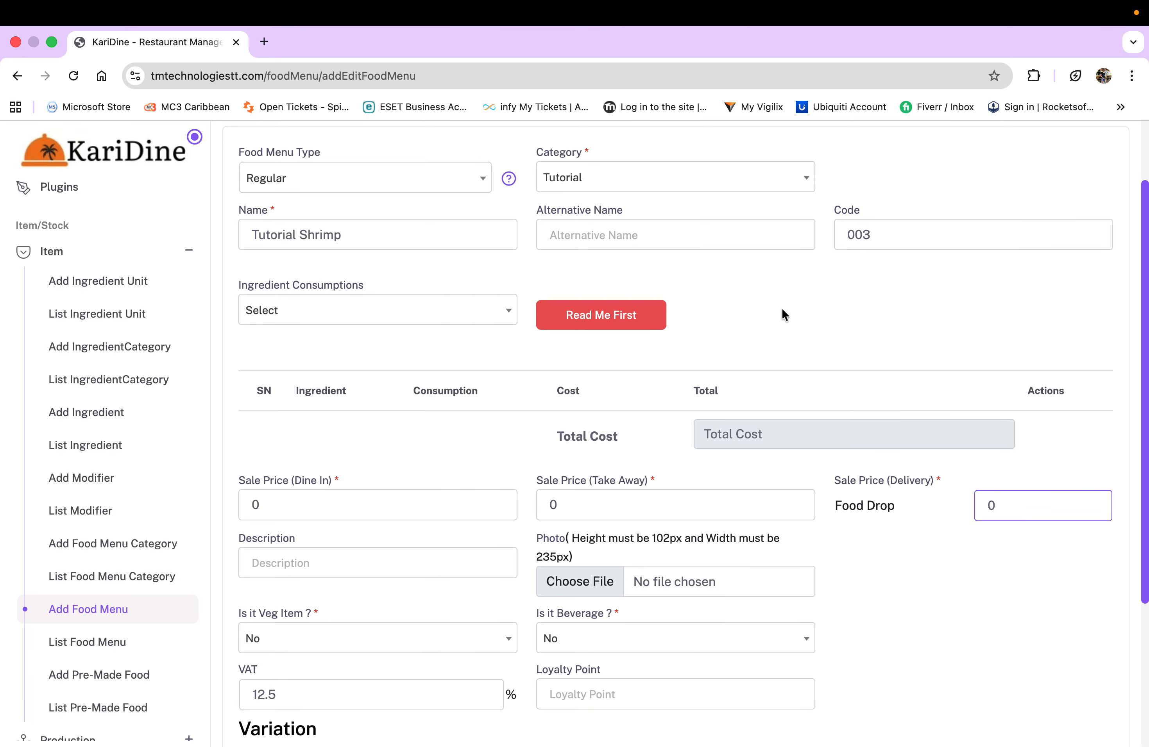
pyautogui.scroll(-3, 781, 311)
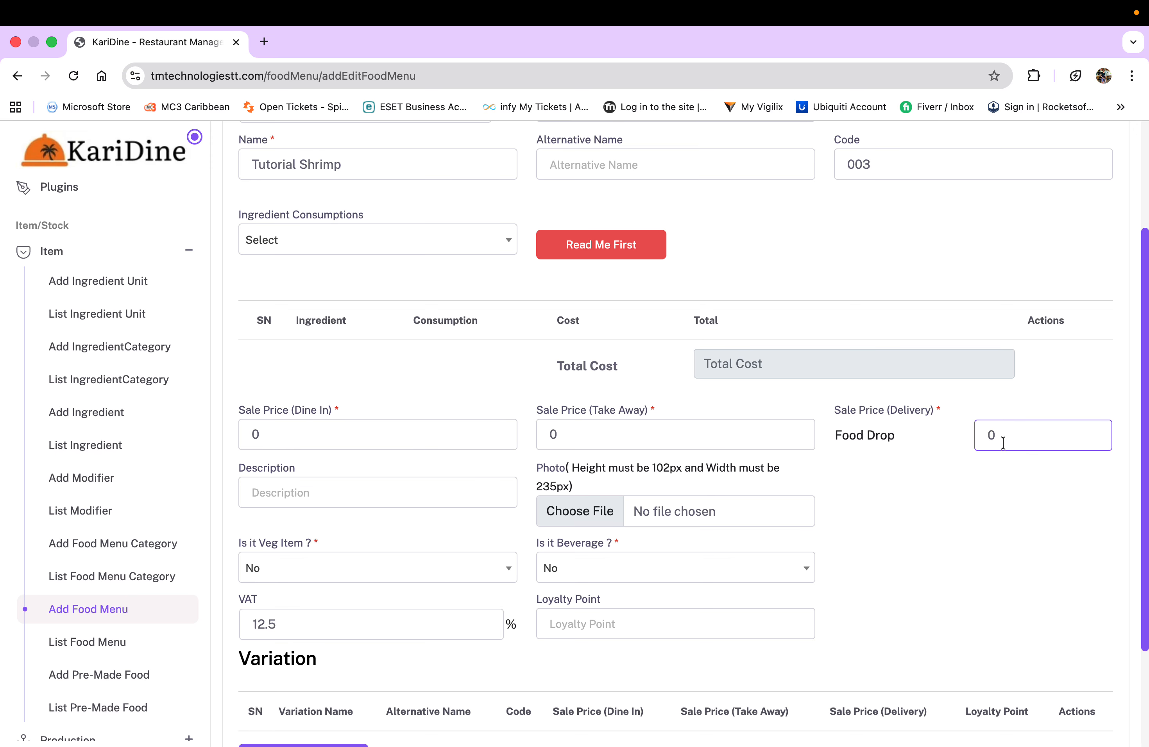
# Start a new variation for the Tutorial Shrimp item, using Fried as both its name and its alternative name
pyautogui.click(919, 491)
pyautogui.scroll(-6, 918, 491)
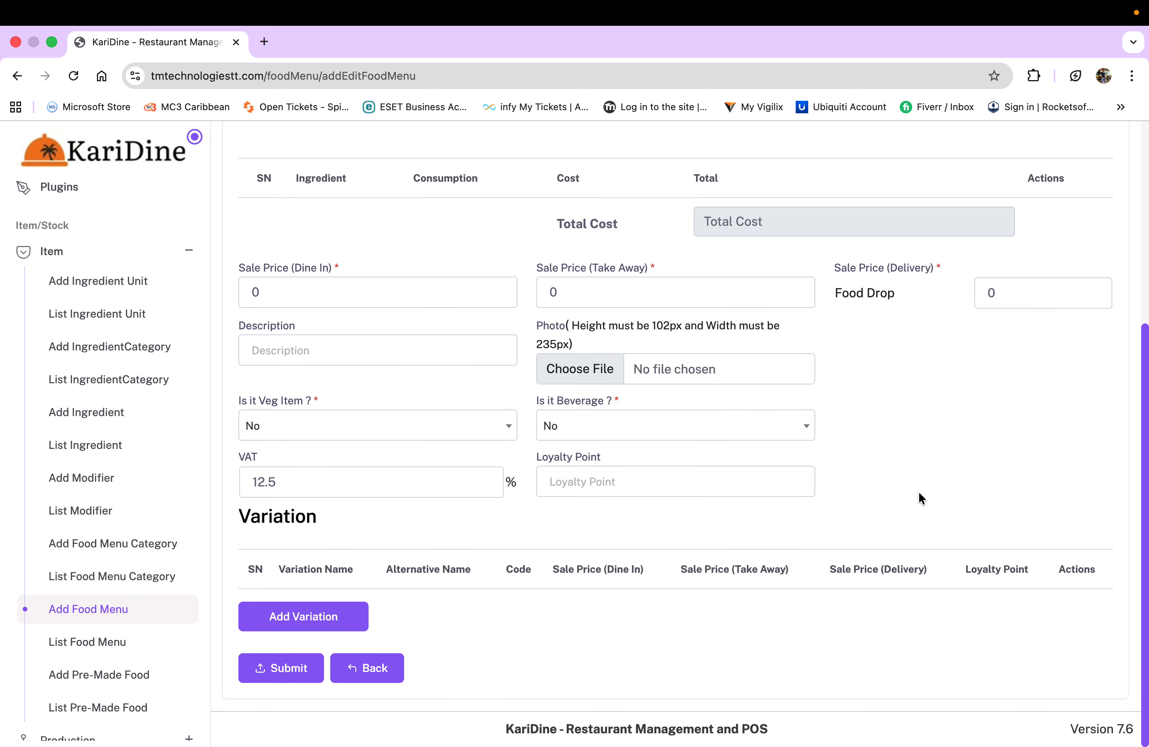
pyautogui.click(318, 619)
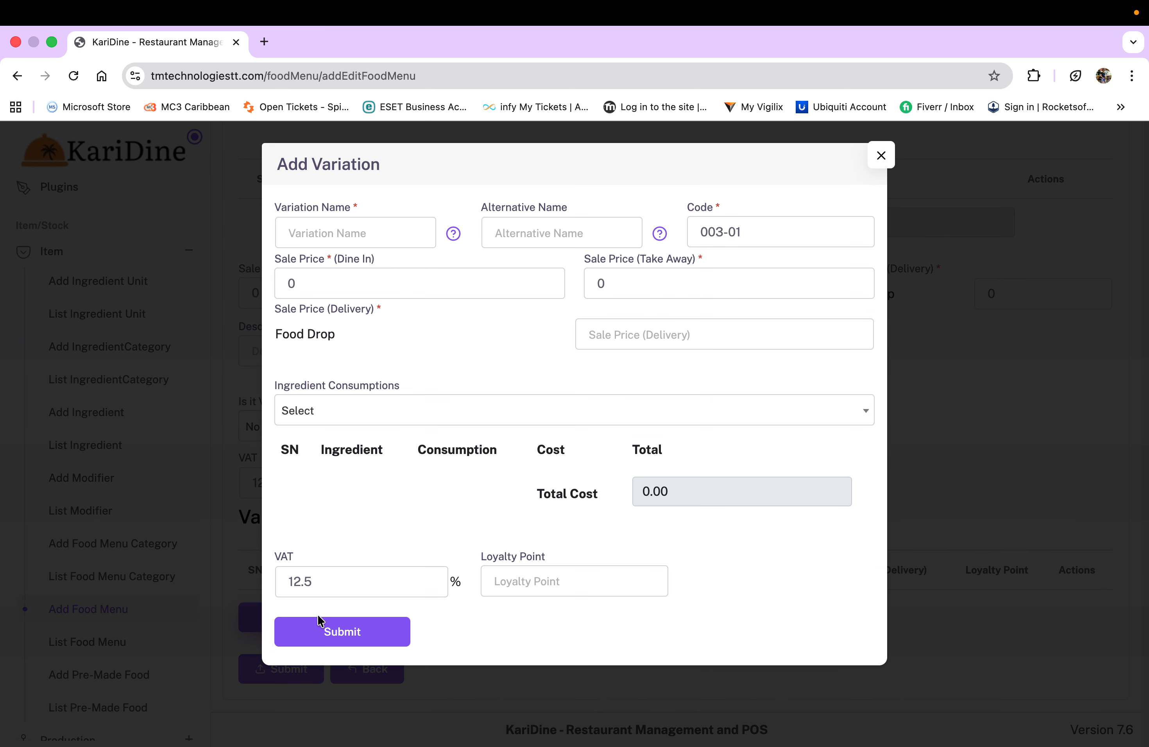
pyautogui.click(342, 229)
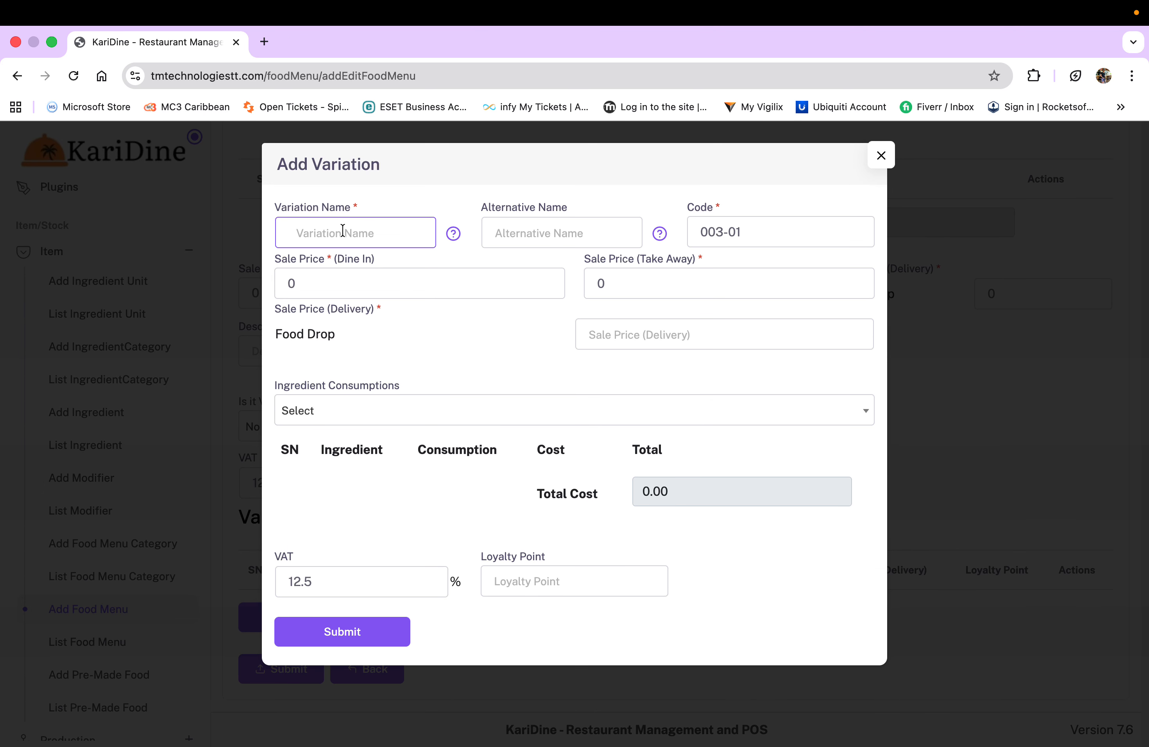
pyautogui.write('S')
pyautogui.press('BackSpace')
pyautogui.write('Fried')
pyautogui.doubleClick(305, 234)
pyautogui.press('cmd+c')
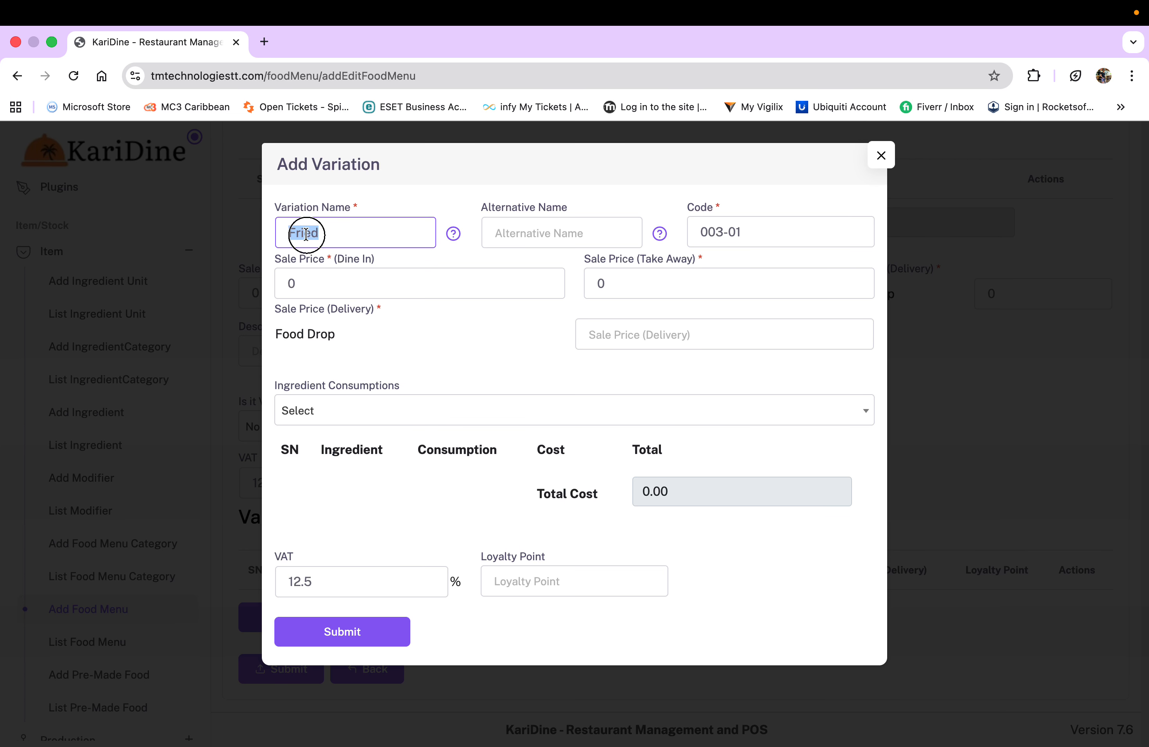
pyautogui.click(526, 225)
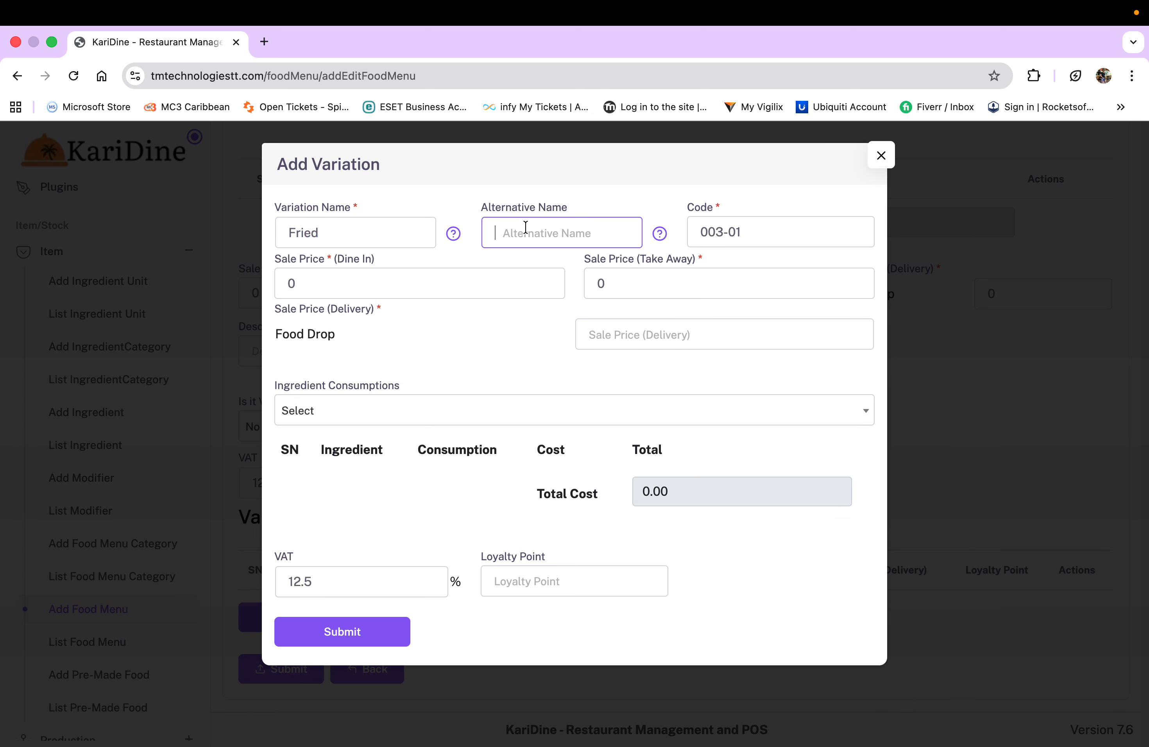
pyautogui.press('cmd+v')
# Set the Fried variation's dine-in, take-away and Food Drop delivery sale prices to 10 and submit the variation
pyautogui.click(387, 288)
pyautogui.write('10')
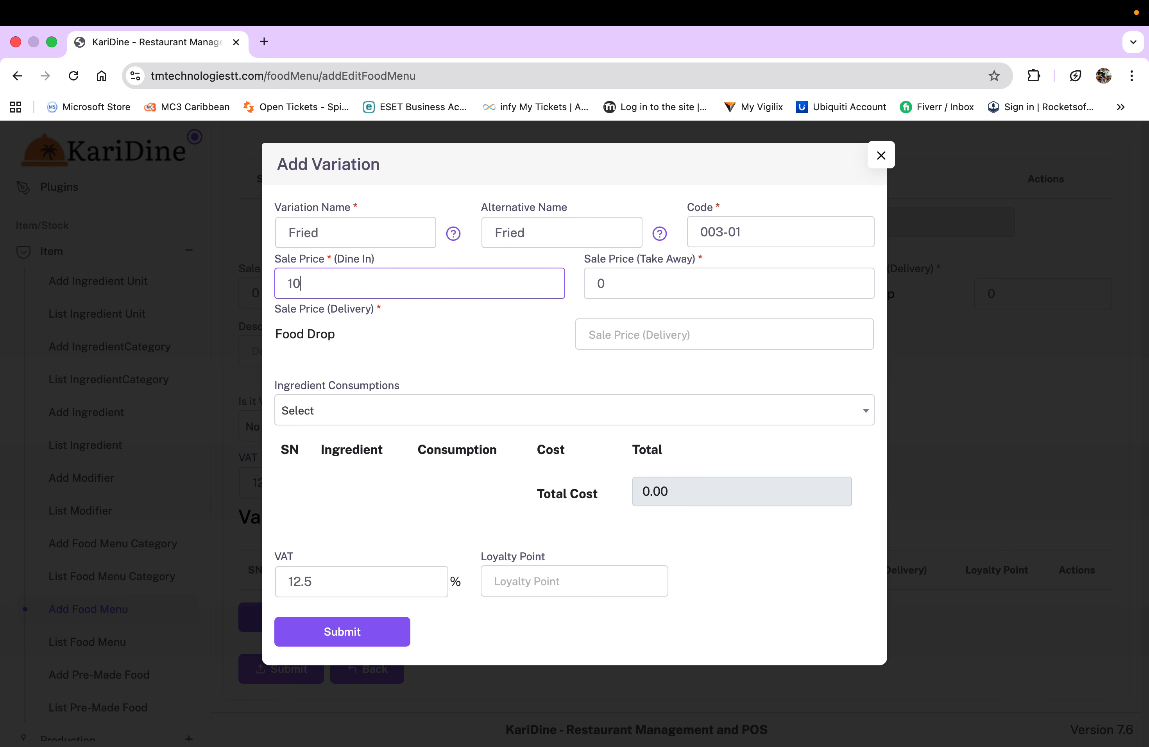
pyautogui.click(629, 285)
pyautogui.write('10')
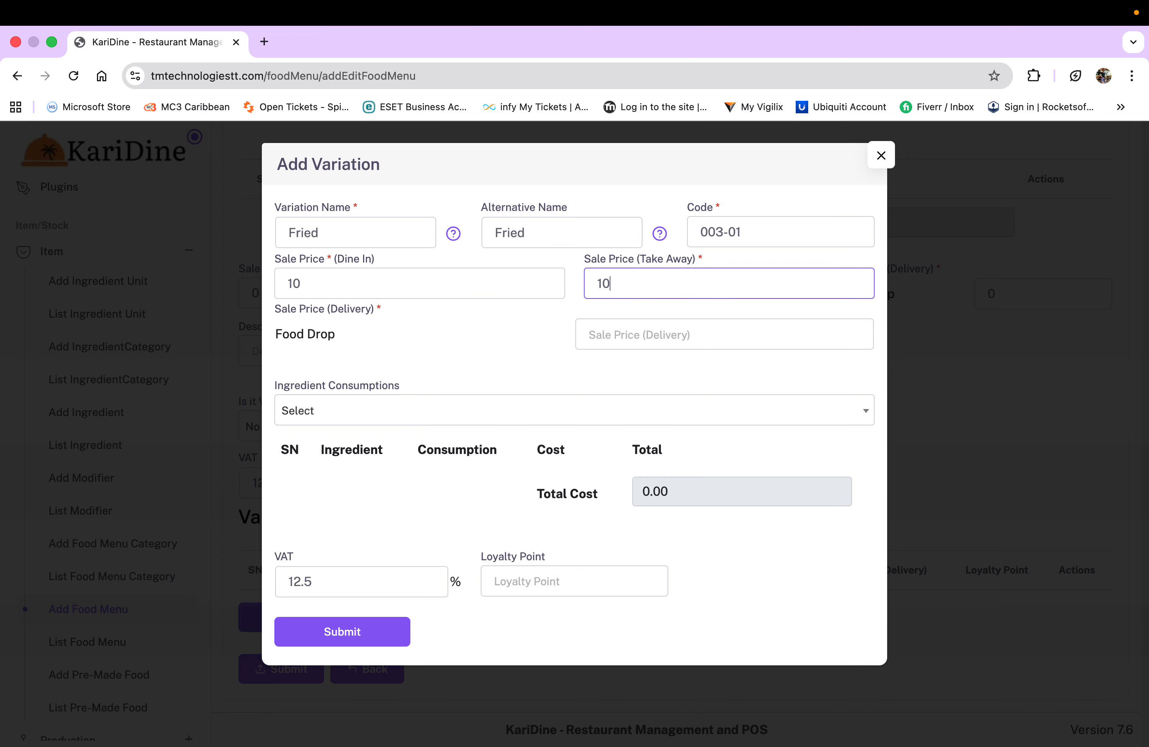
pyautogui.click(612, 327)
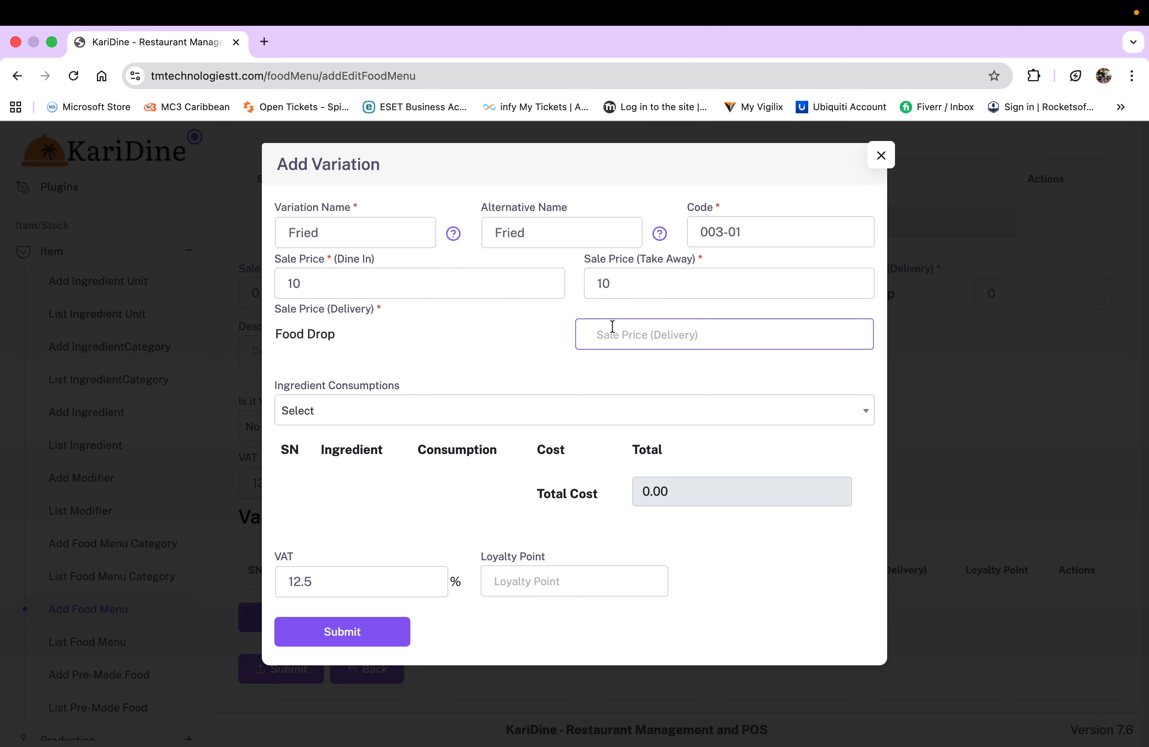
pyautogui.write('10')
pyautogui.click(470, 341)
pyautogui.click(337, 640)
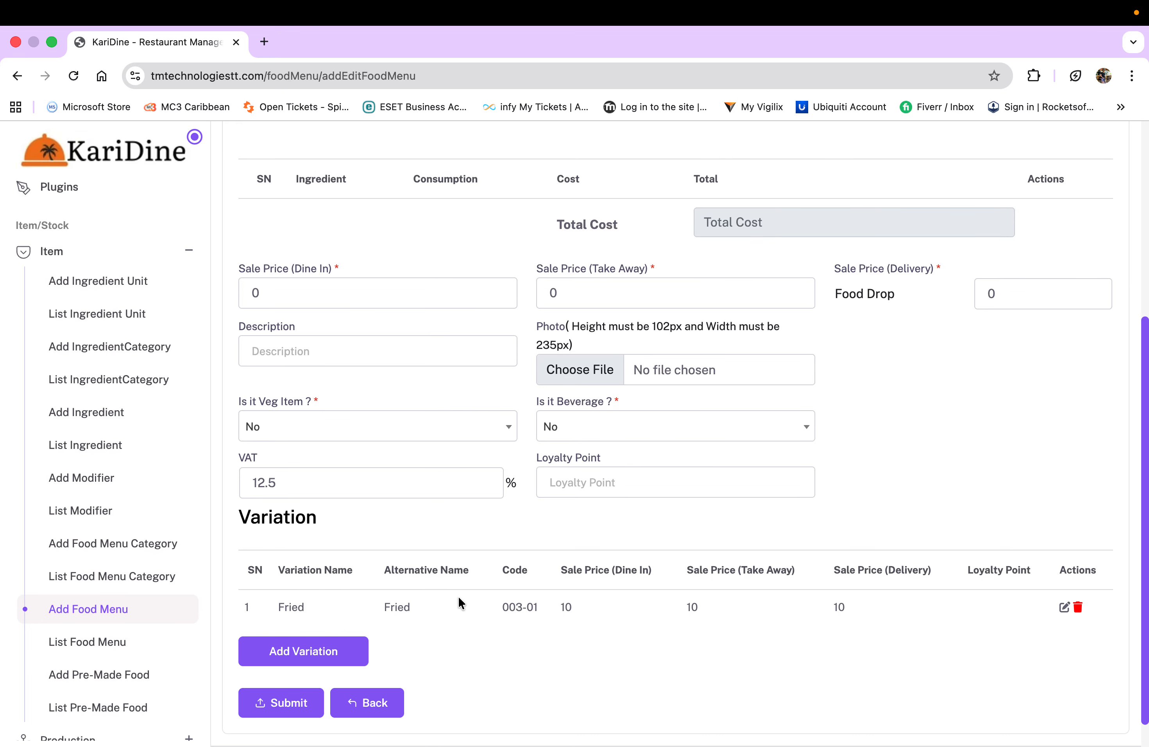
# Start a second variation for Tutorial Shrimp, using Buttered as both its name and its alternative name
pyautogui.scroll(1, 458, 595)
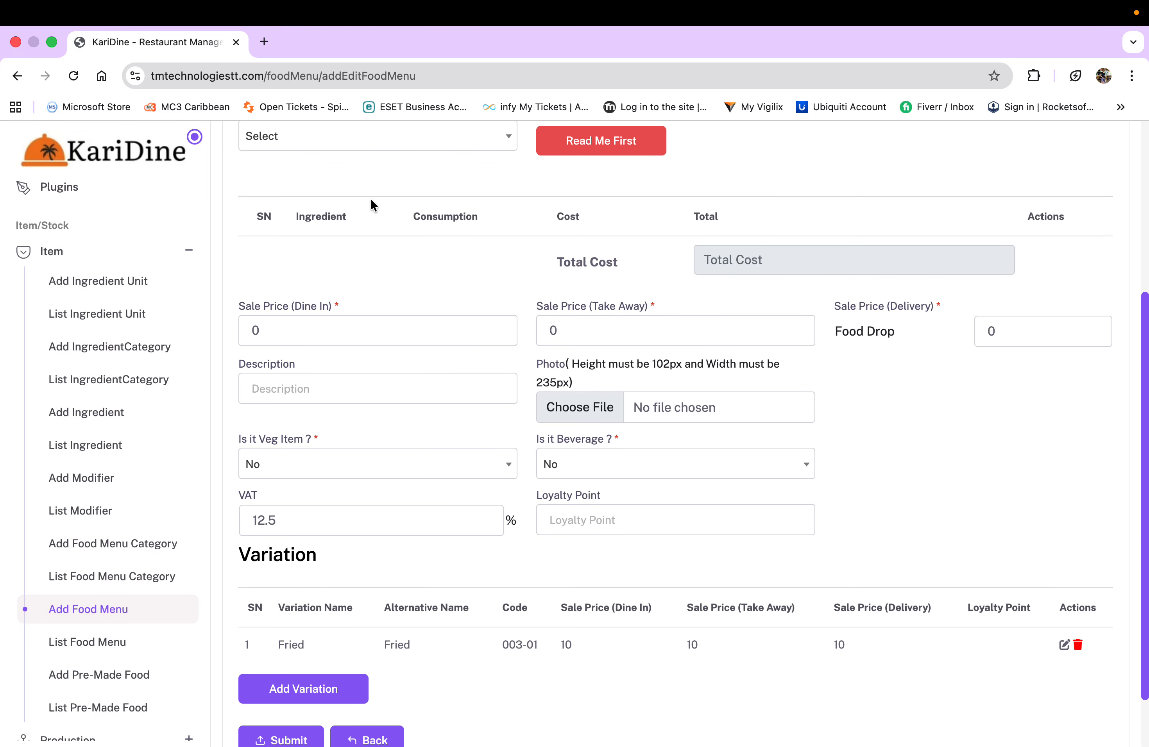
pyautogui.scroll(2, 370, 200)
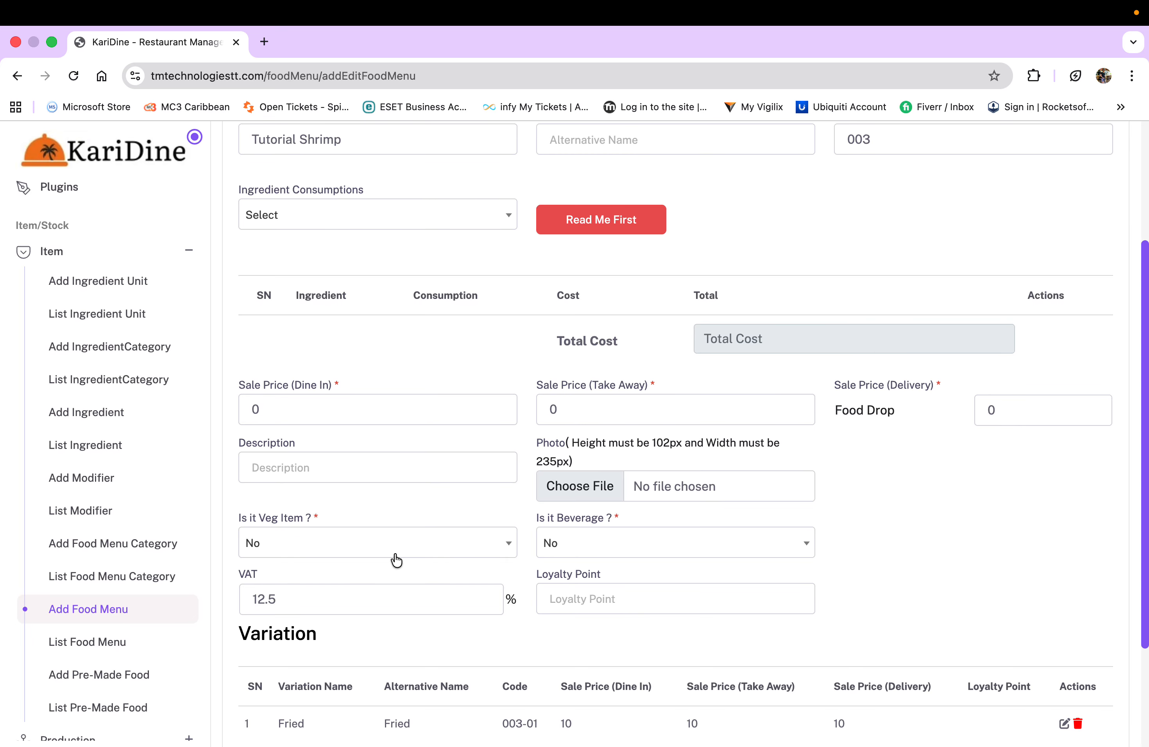
pyautogui.scroll(-2, 394, 558)
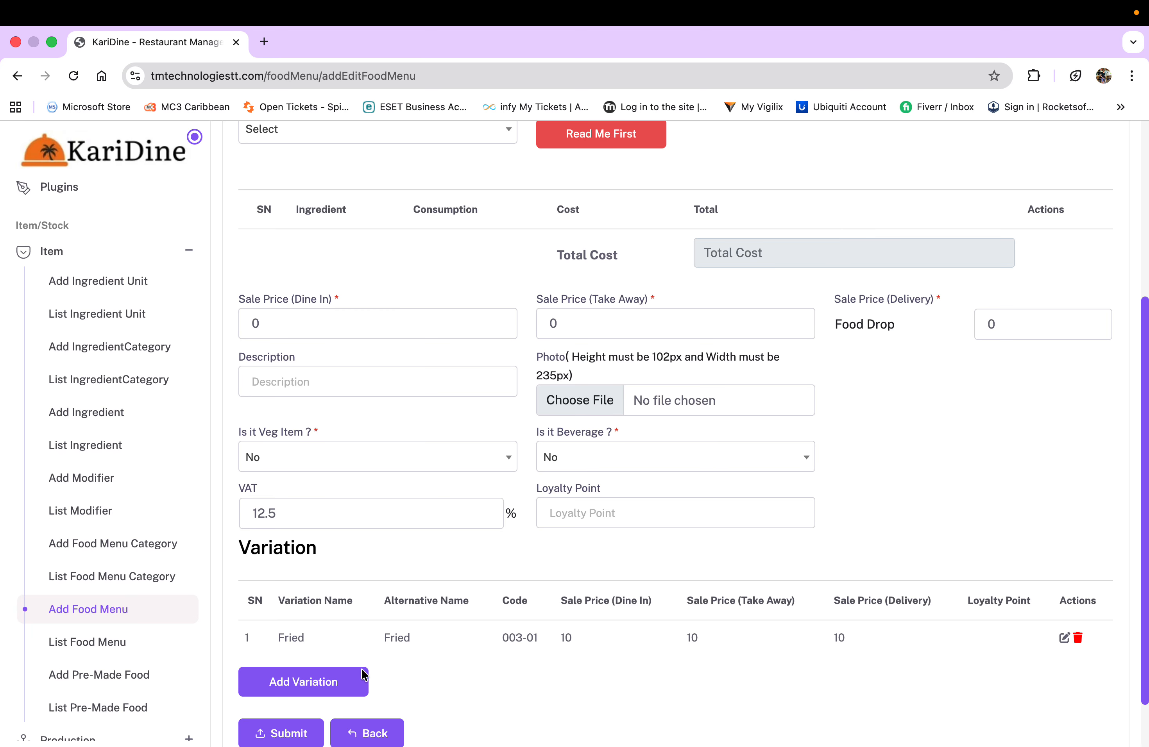
pyautogui.click(334, 682)
pyautogui.click(364, 230)
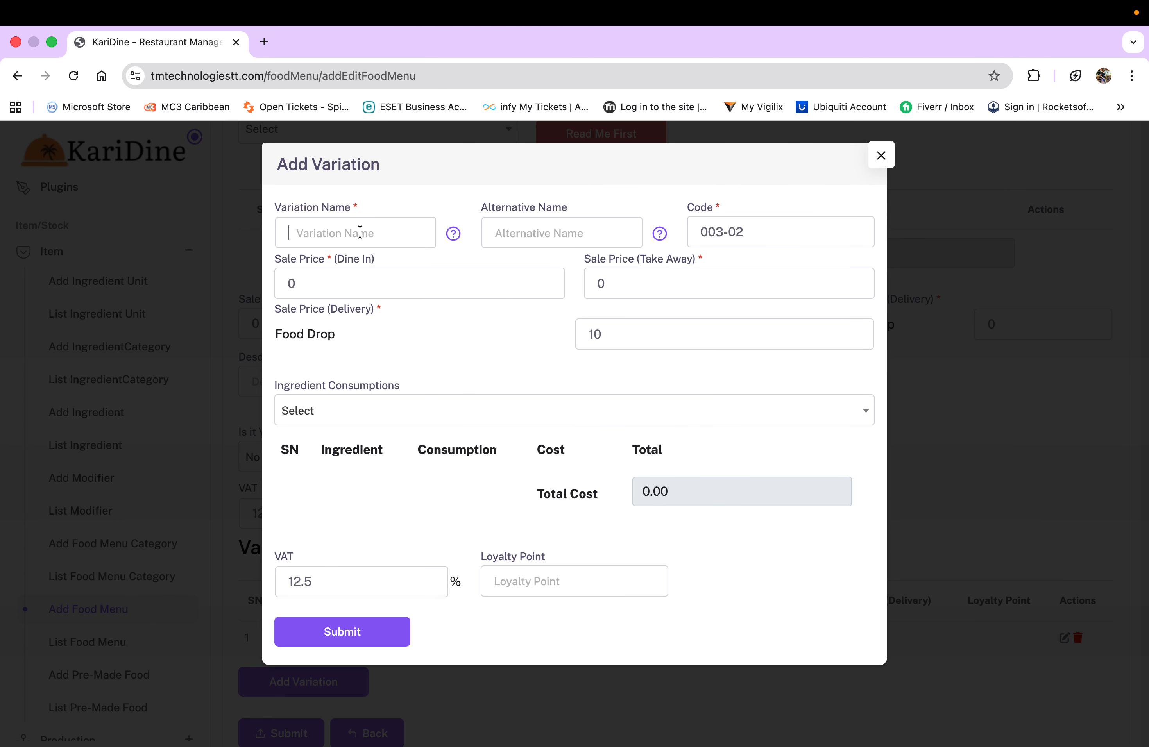
pyautogui.write('Buttered')
pyautogui.click(527, 231)
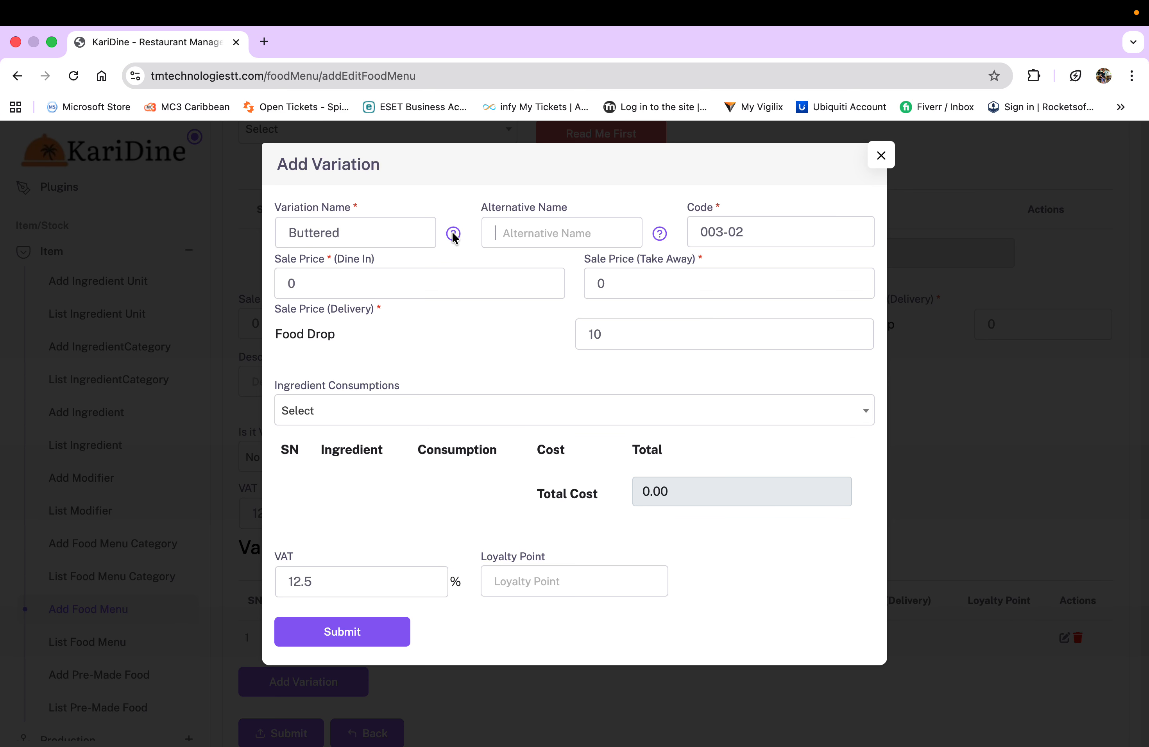
pyautogui.doubleClick(324, 234)
pyautogui.hotkey('ctrl', 'c')
pyautogui.click(582, 225)
pyautogui.hotkey('ctrl', 'v')
# Set the Buttered variation's dine-in, take-away and Food Drop delivery sale prices to 15 and submit the variation
pyautogui.doubleClick(345, 293)
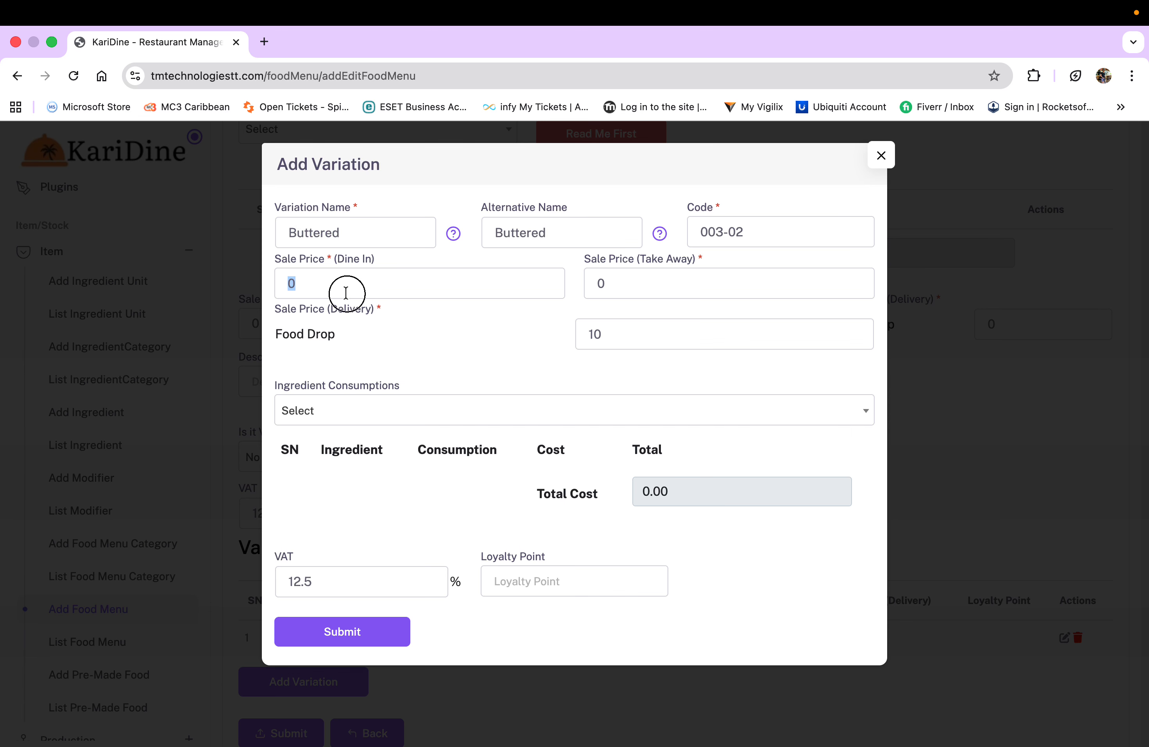
pyautogui.write('15')
pyautogui.doubleClick(614, 284)
pyautogui.write('15')
pyautogui.doubleClick(608, 335)
pyautogui.write('15')
pyautogui.click(352, 631)
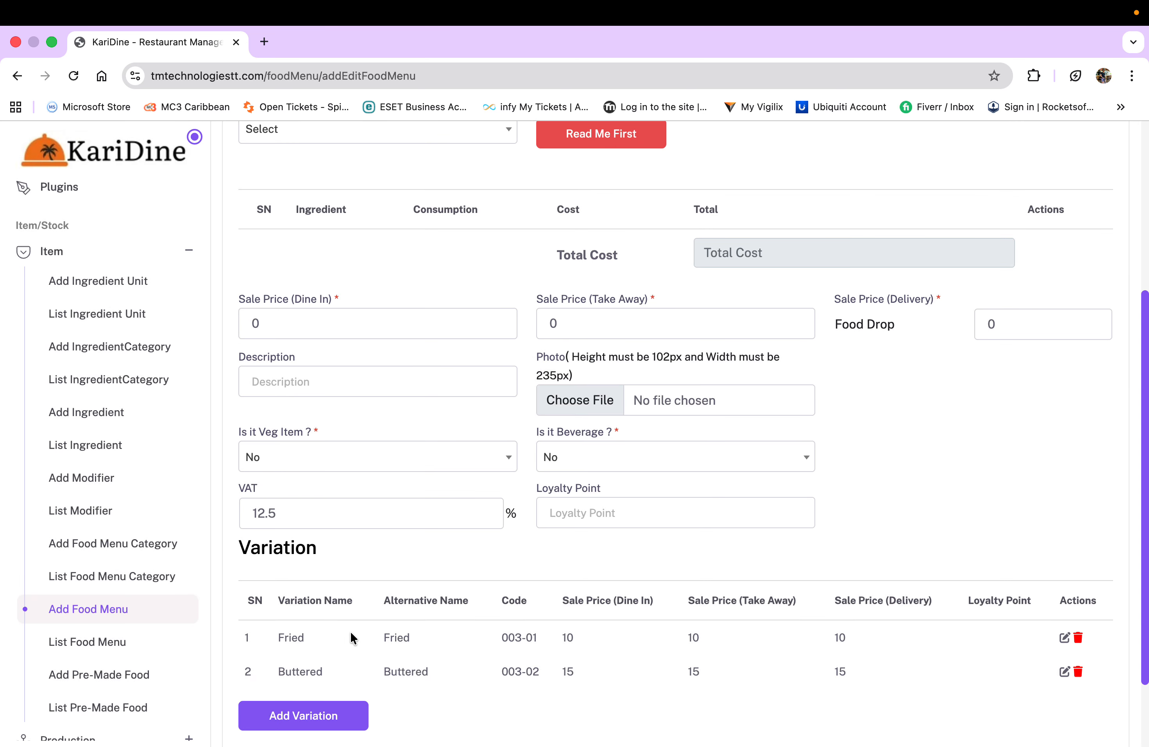
# Start a third variation for Tutorial Shrimp, using BBQ as both its name and its alternative name
pyautogui.click(305, 723)
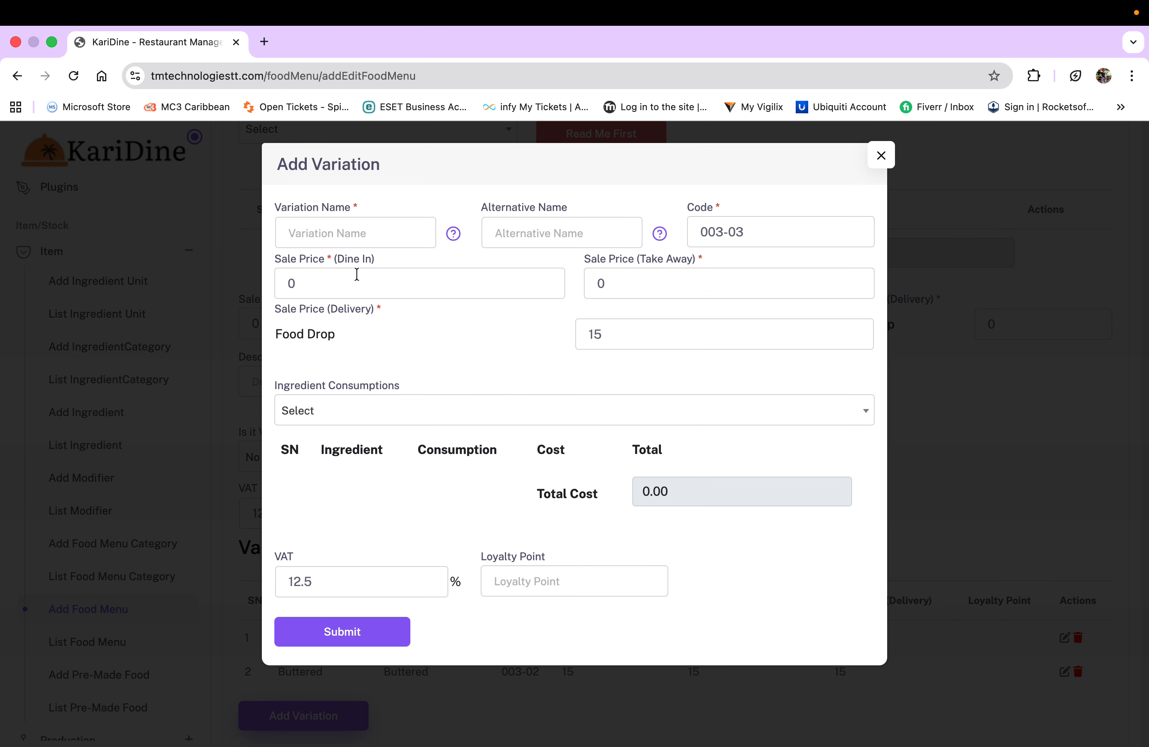
pyautogui.click(335, 233)
pyautogui.write('BB')
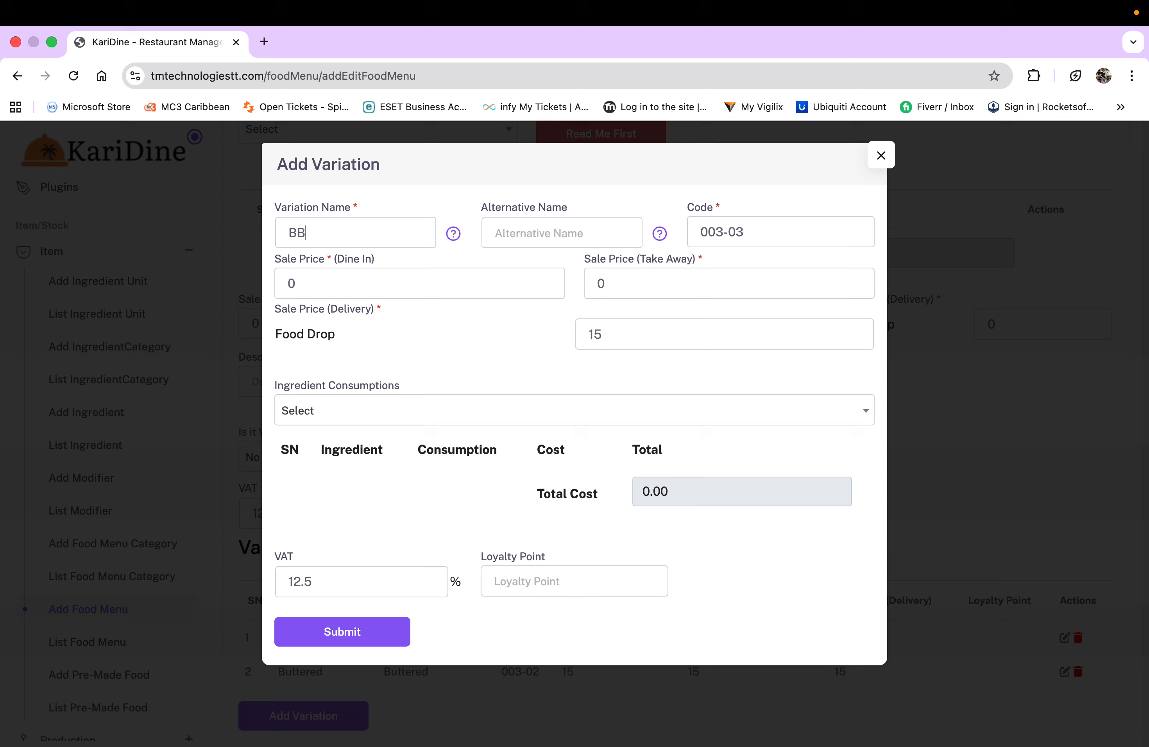
pyautogui.write('Q')
pyautogui.doubleClick(300, 232)
pyautogui.click(545, 227)
pyautogui.press('super+v')
# Set the BBQ variation's dine-in, take-away and Food Drop delivery sale prices to 20 and submit the variation
pyautogui.doubleClick(336, 279)
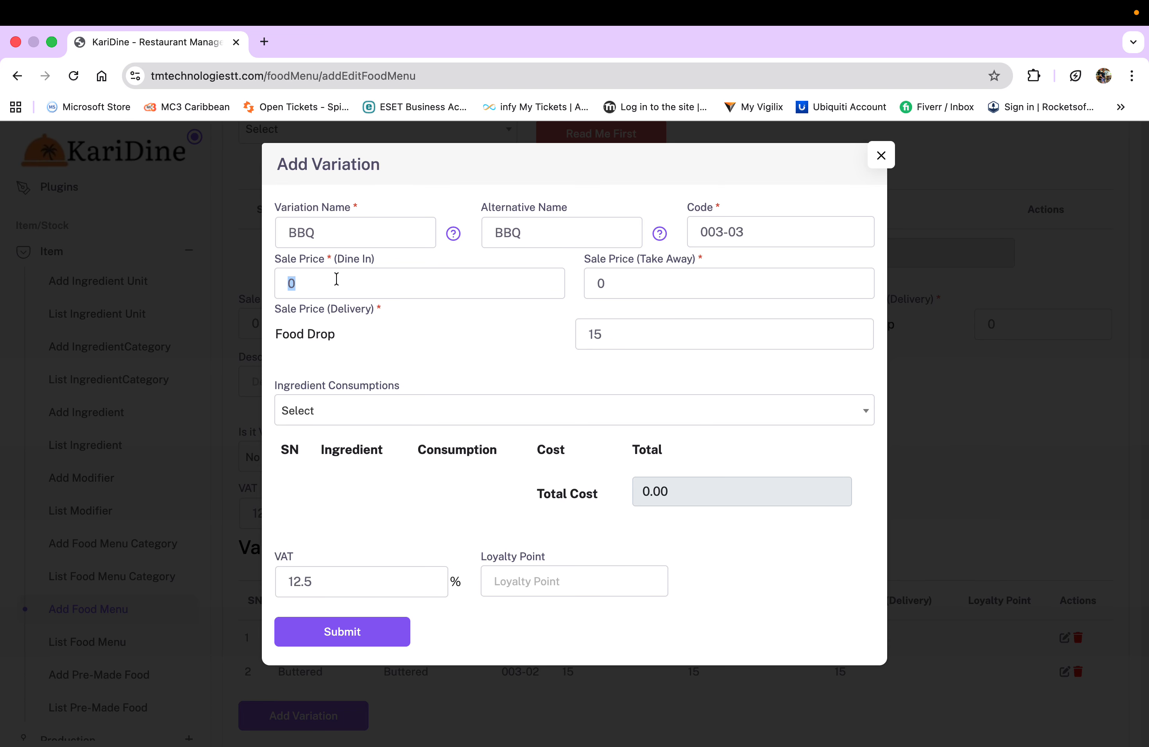
pyautogui.write('20')
pyautogui.doubleClick(622, 288)
pyautogui.write('20')
pyautogui.doubleClick(622, 348)
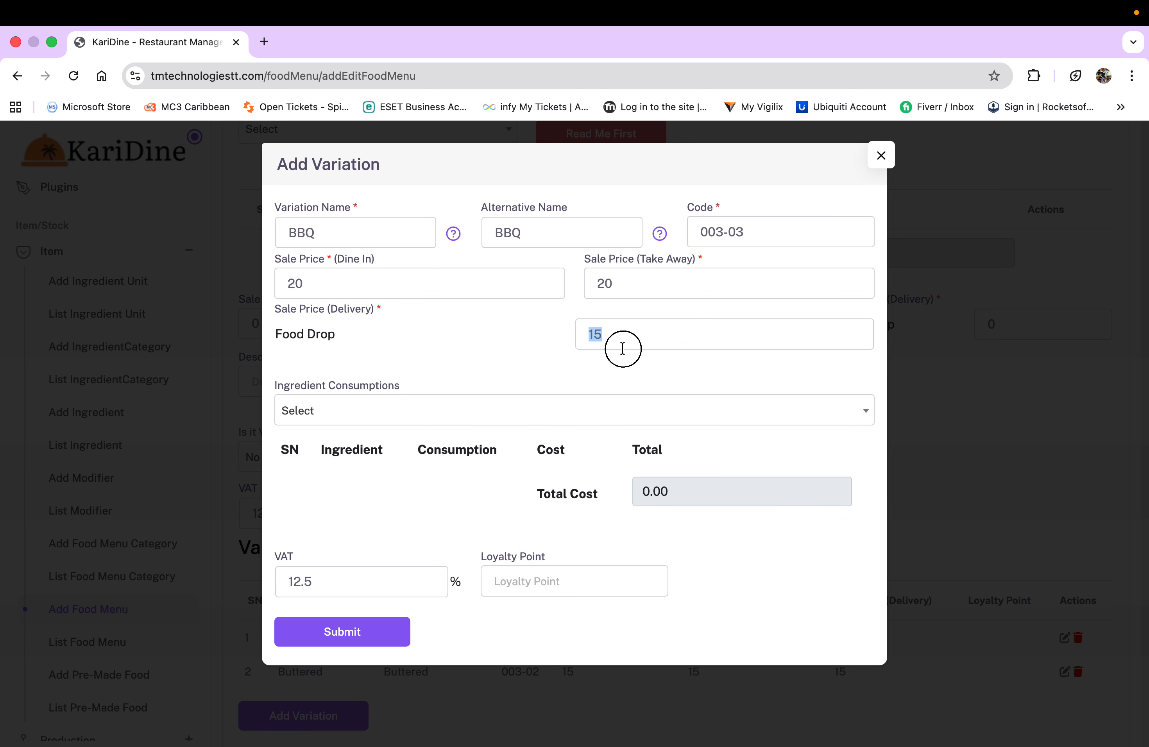
pyautogui.write('20')
pyautogui.click(373, 633)
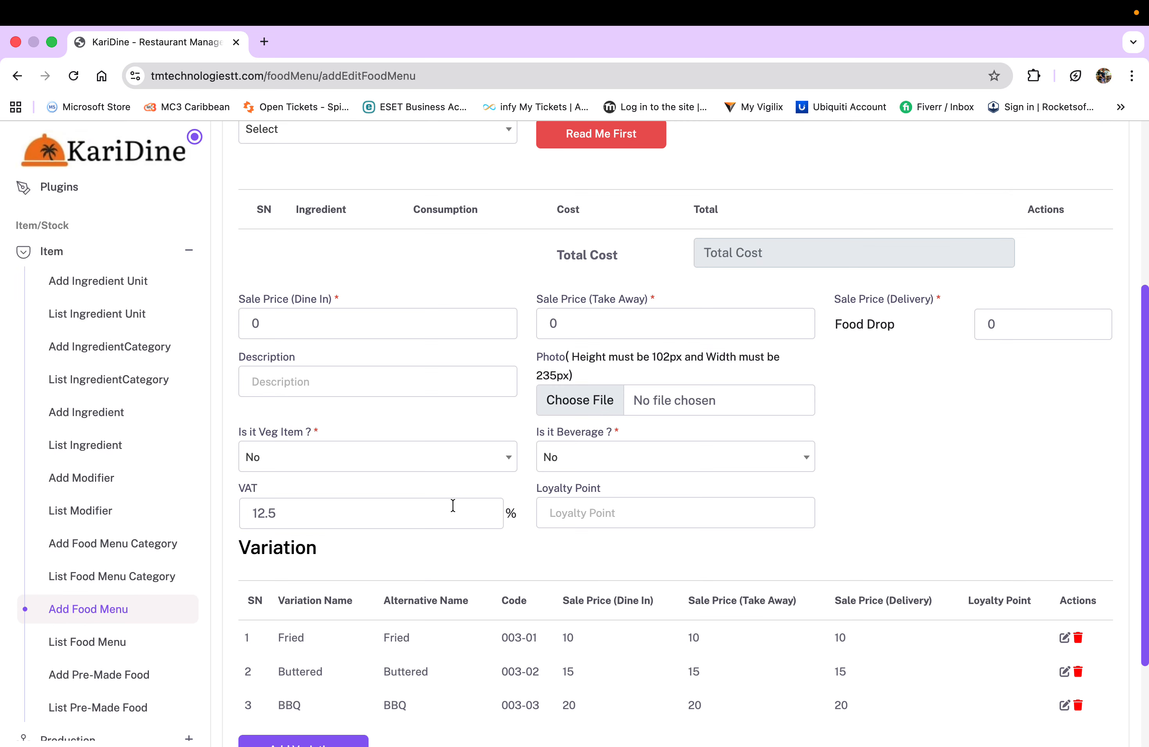
# Check the Tutorial Shrimp form, including its base prices and variations, and submit the new food menu item
pyautogui.scroll(4, 407, 403)
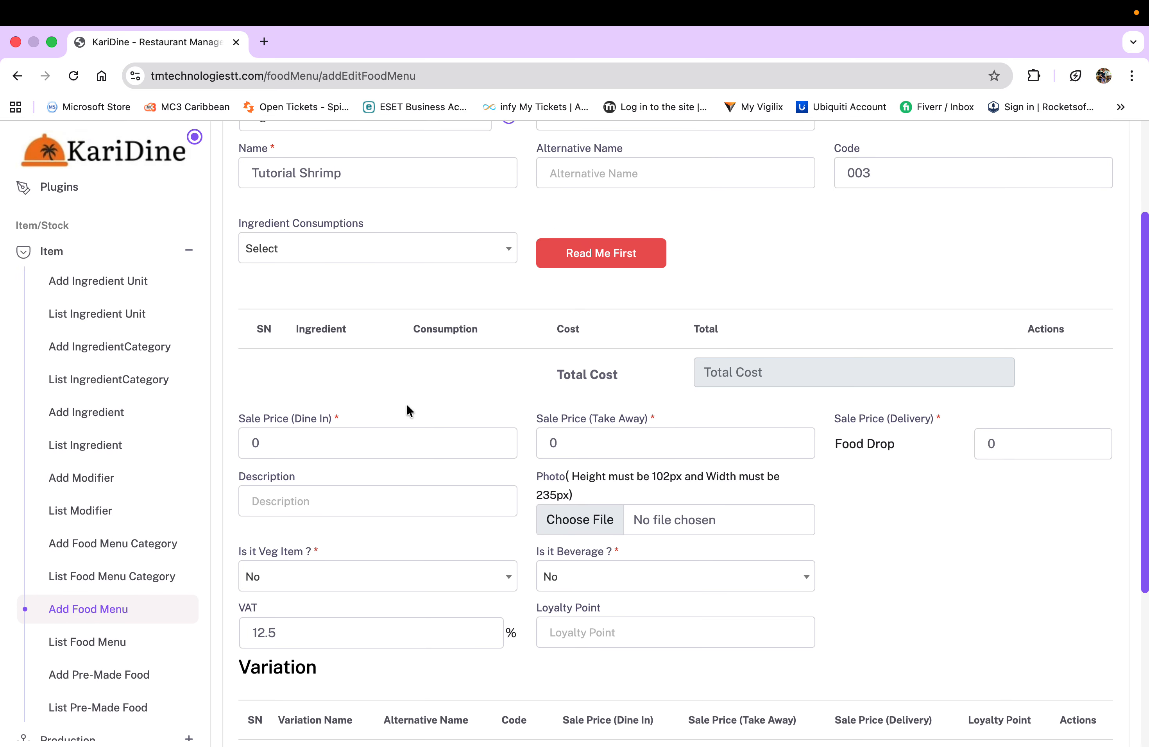
pyautogui.scroll(-2, 407, 410)
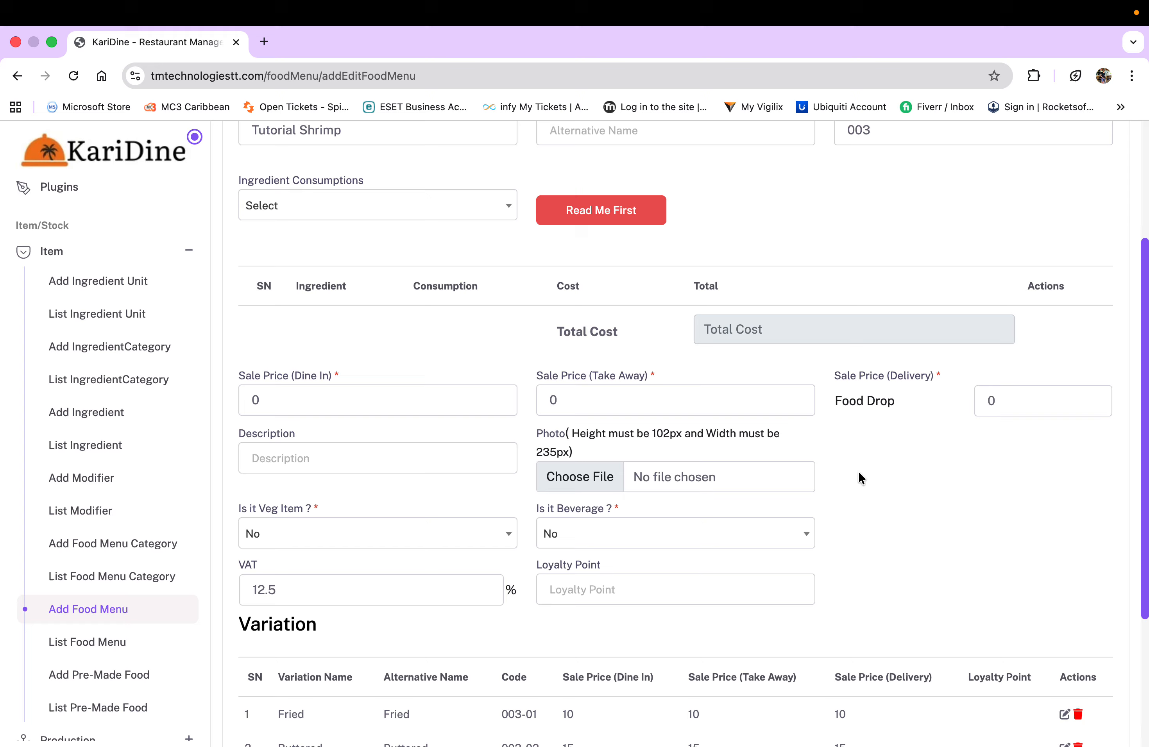
pyautogui.scroll(2, 512, 440)
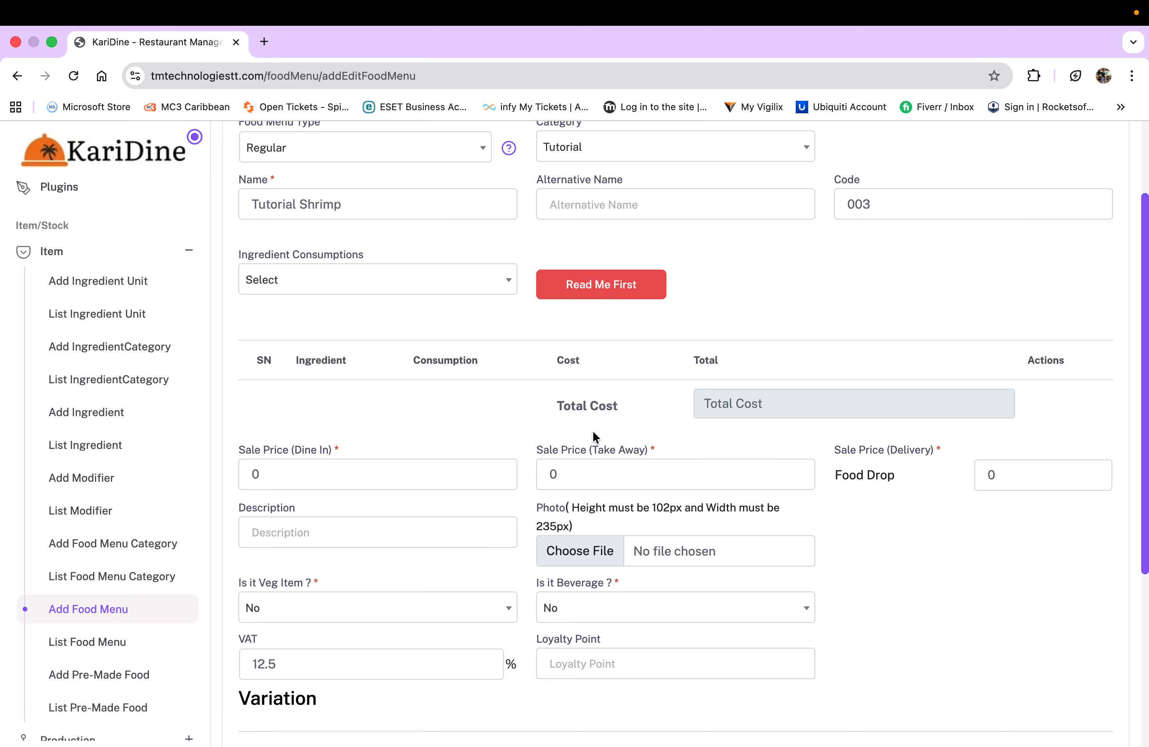
pyautogui.scroll(-5, 592, 431)
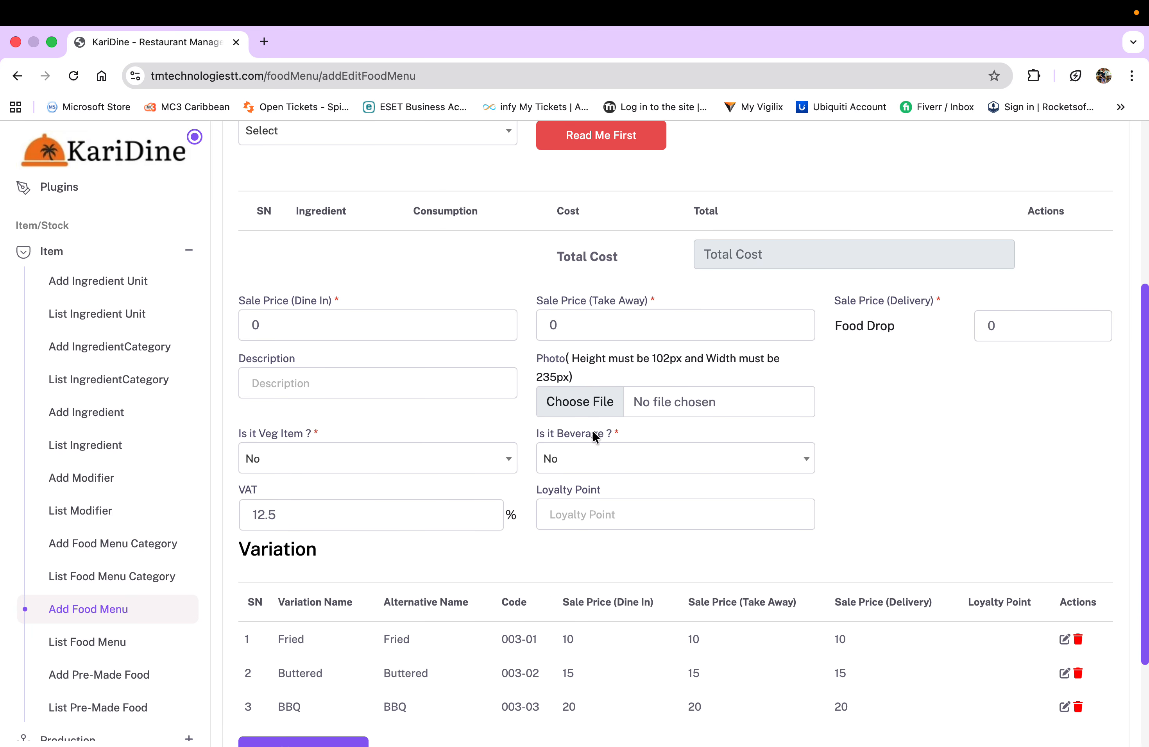
pyautogui.scroll(-2, 456, 479)
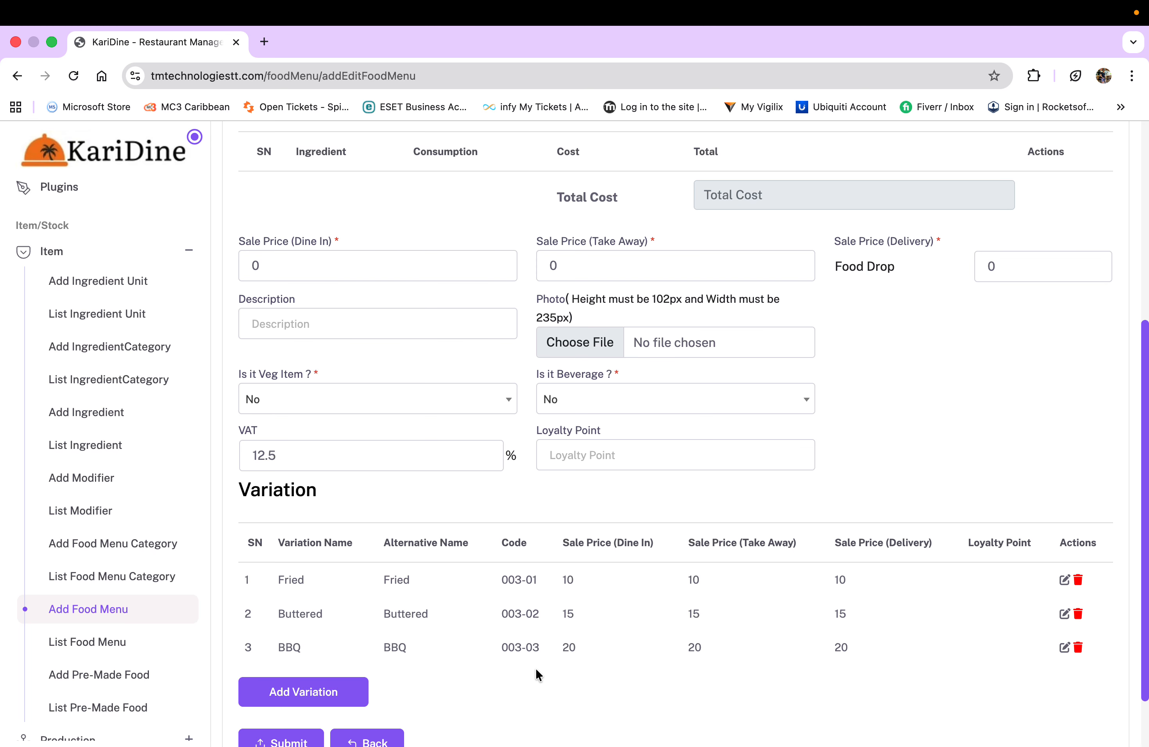
pyautogui.scroll(5, 472, 311)
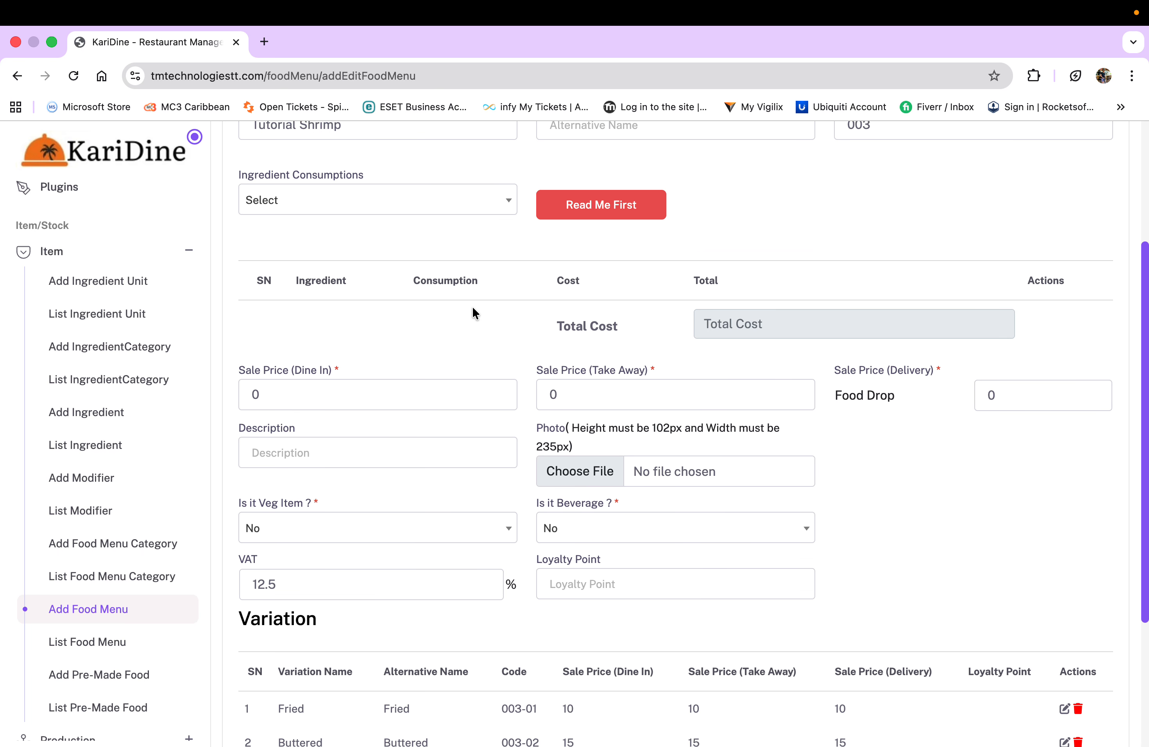
pyautogui.scroll(-1, 472, 307)
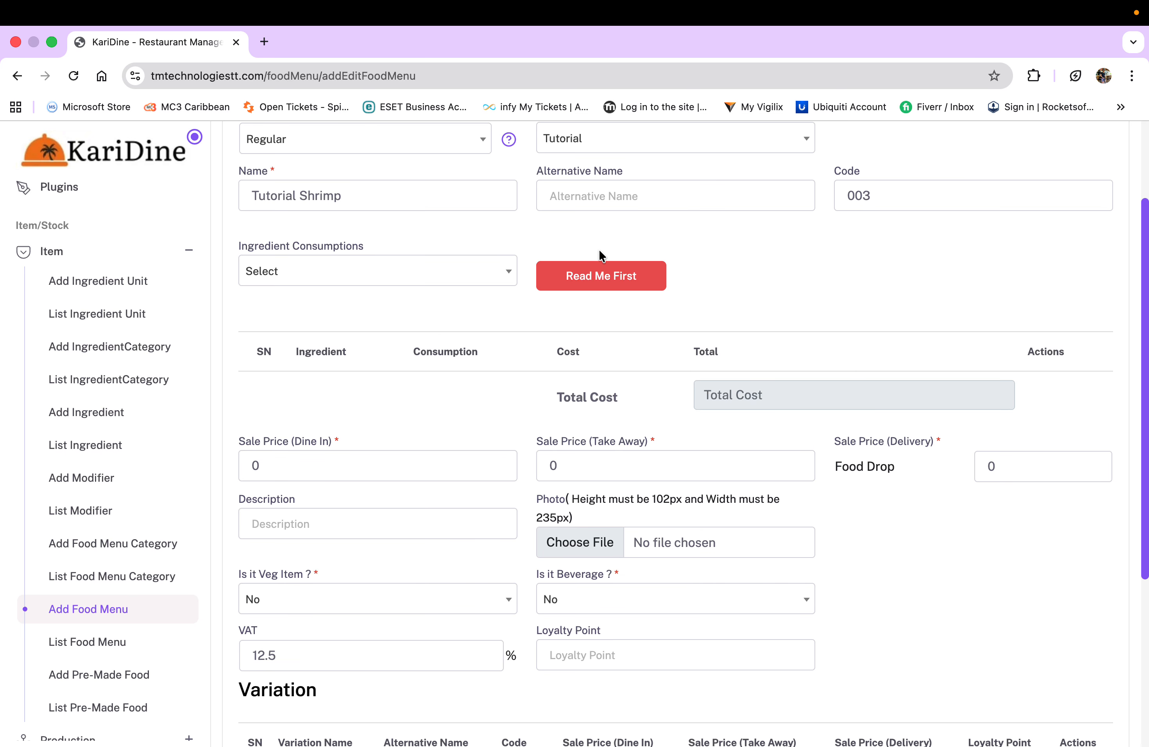
pyautogui.scroll(-5, 494, 422)
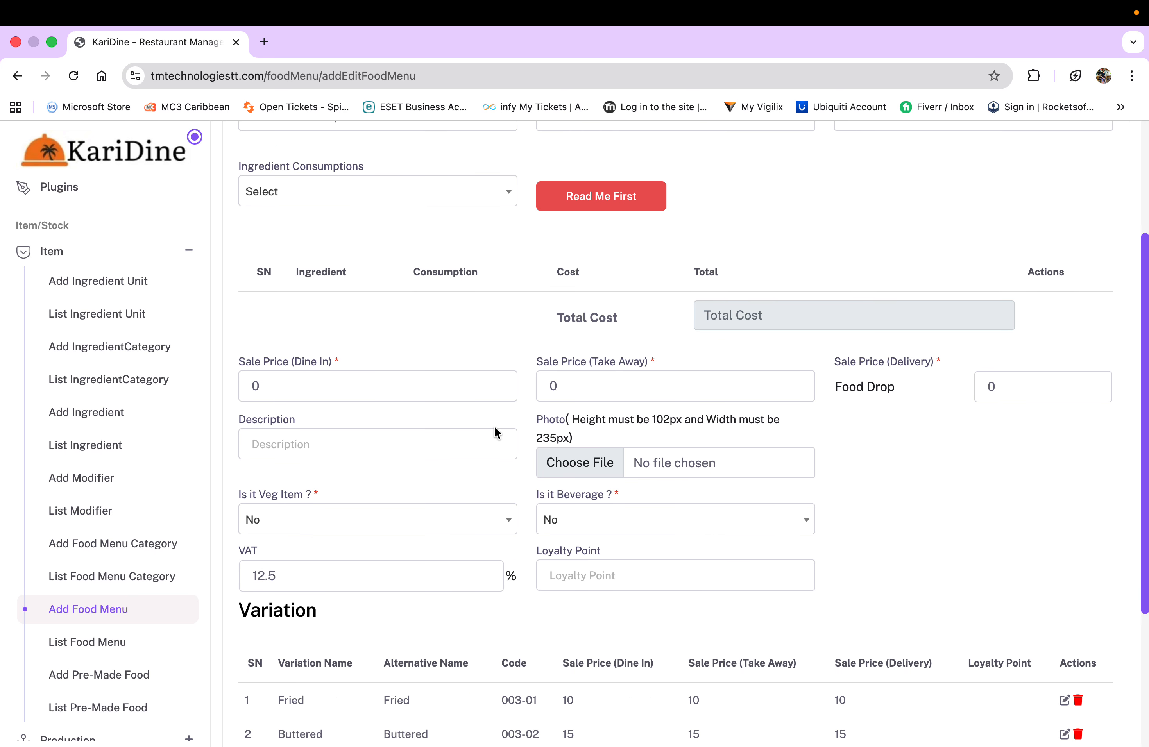
pyautogui.scroll(-1, 494, 425)
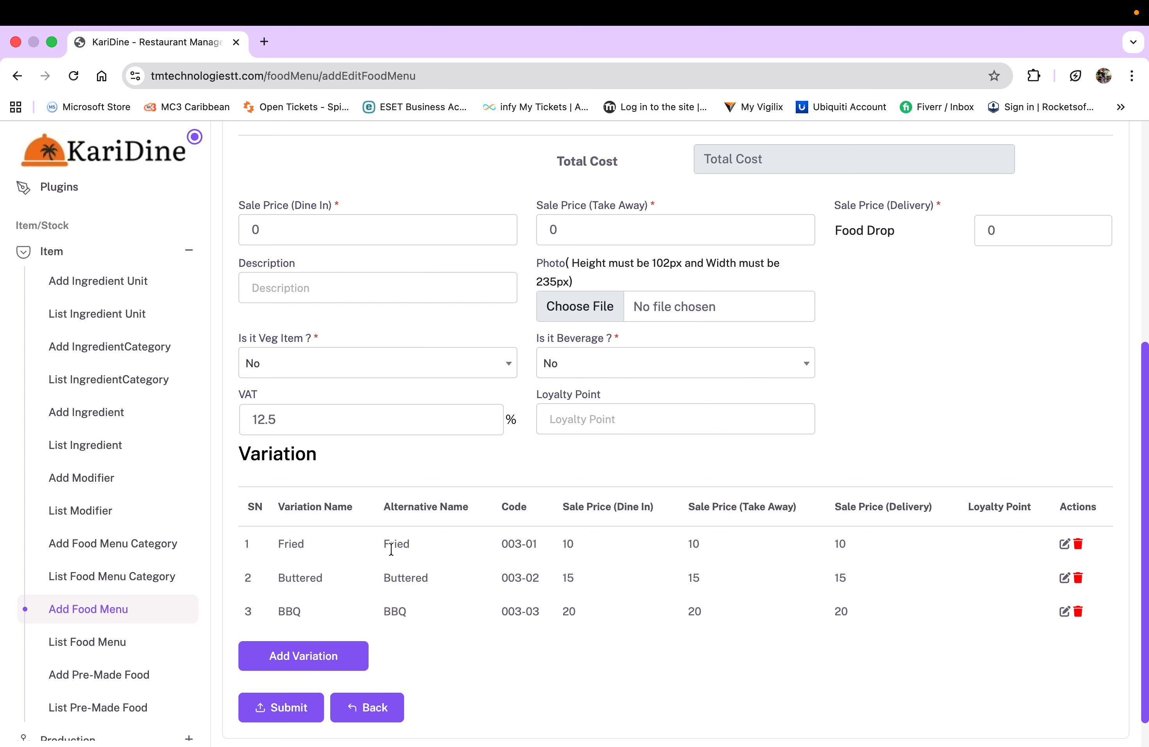
pyautogui.click(289, 705)
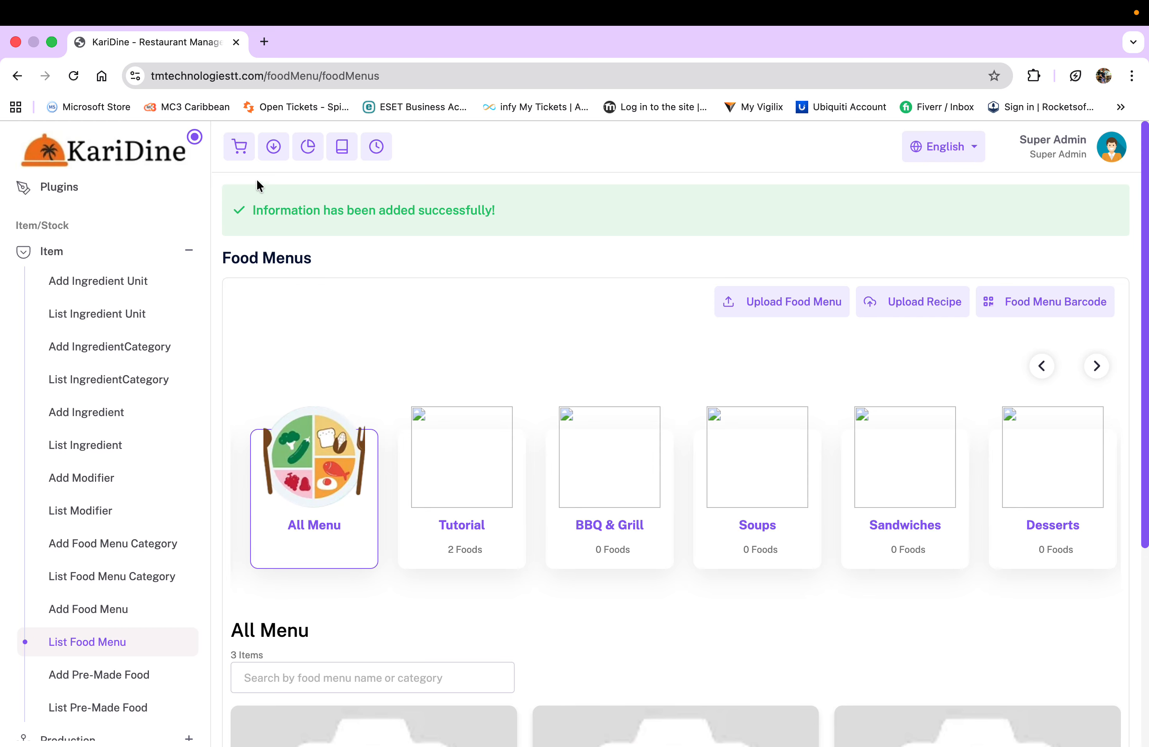
# Place a dine-in POS order for one Tutorial Shrimp with the BBQ variation
pyautogui.click(240, 151)
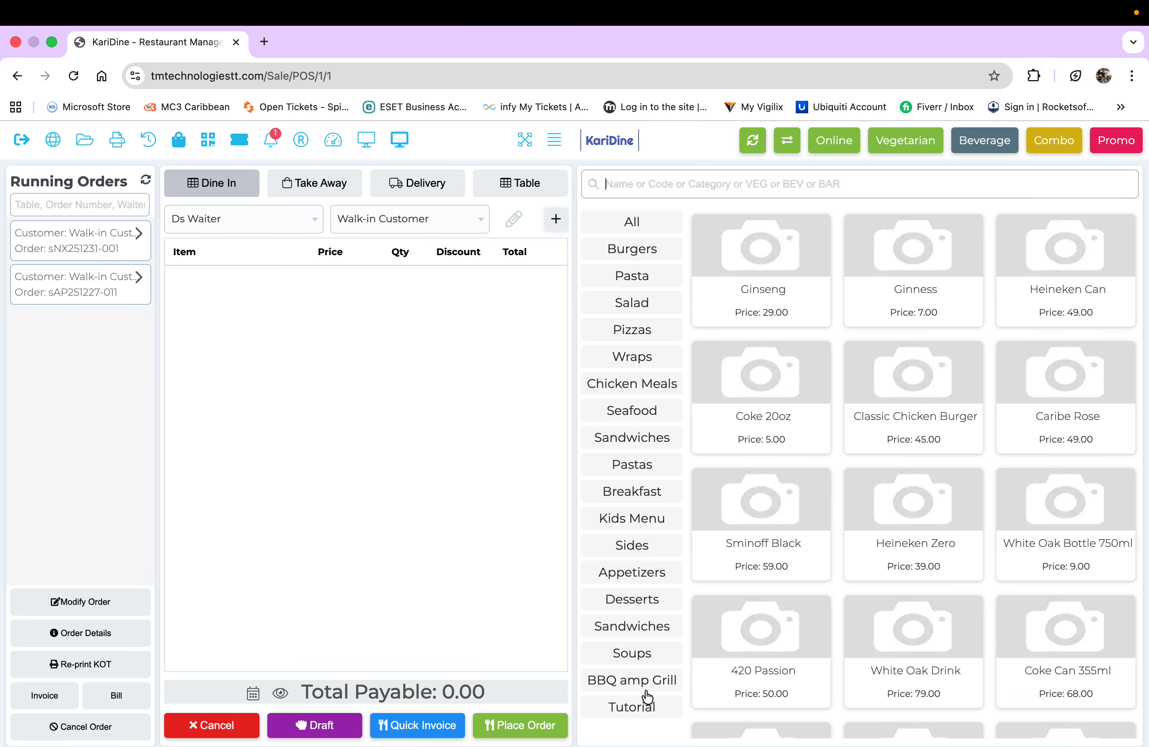
pyautogui.click(638, 707)
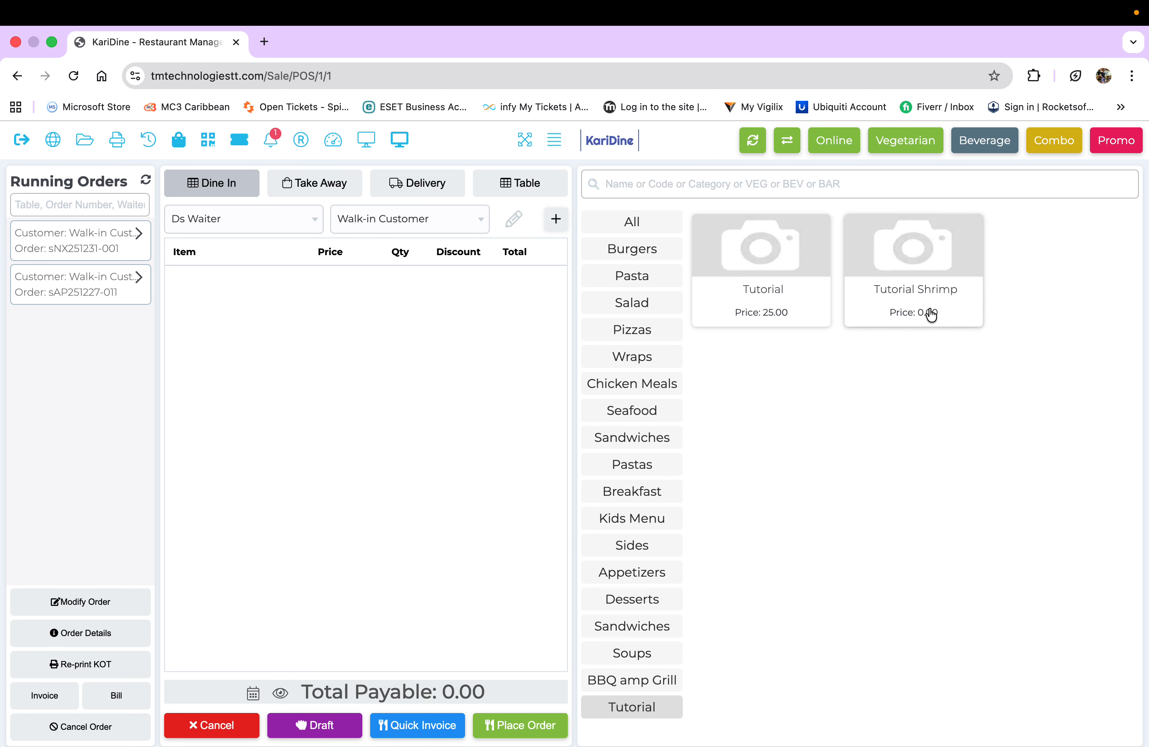
pyautogui.click(916, 297)
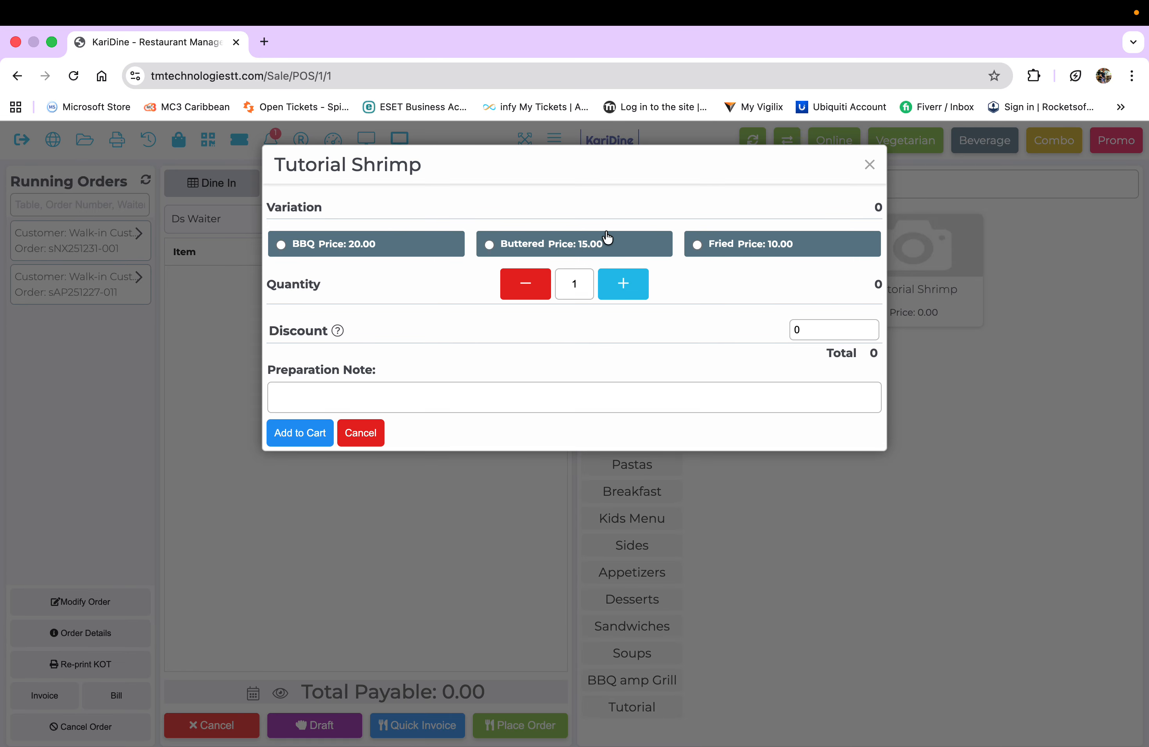
pyautogui.click(418, 247)
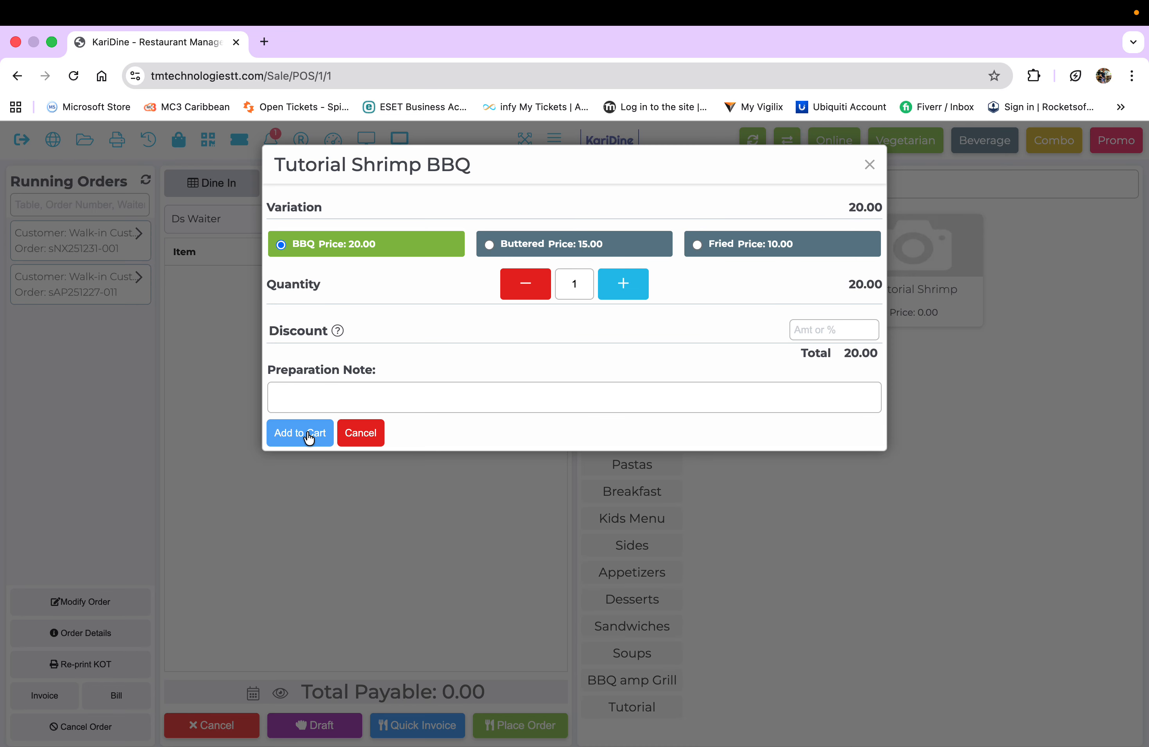
pyautogui.click(309, 436)
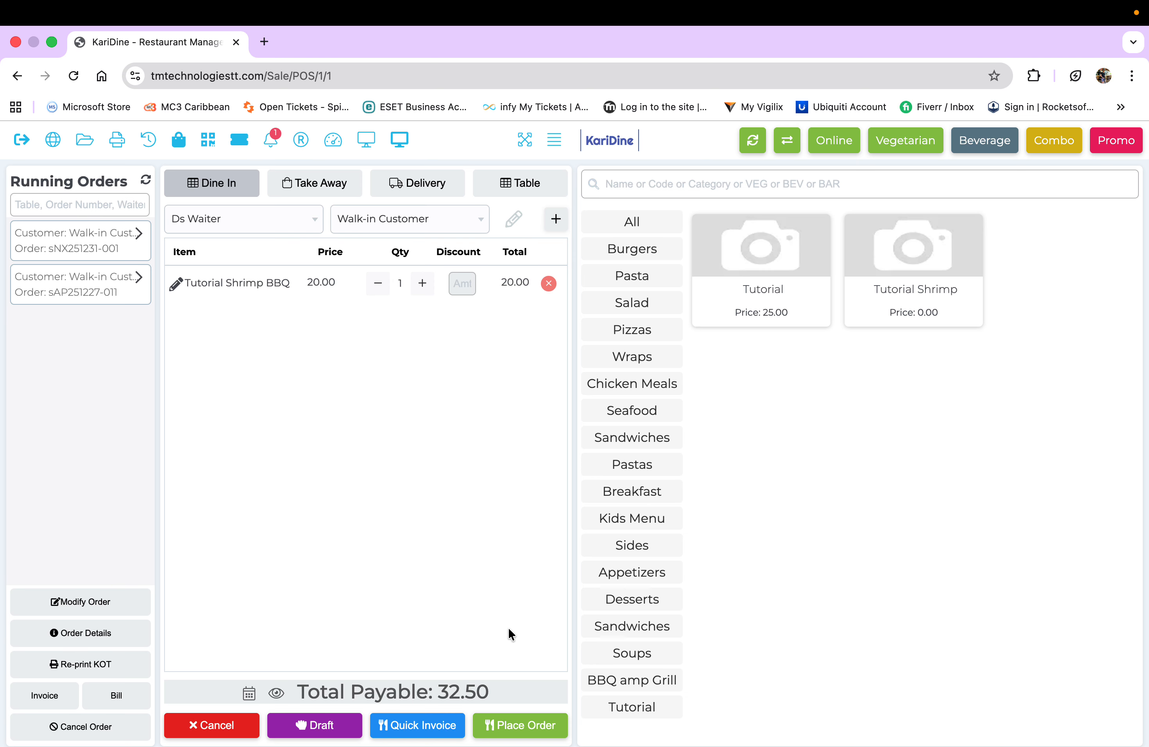
pyautogui.click(508, 724)
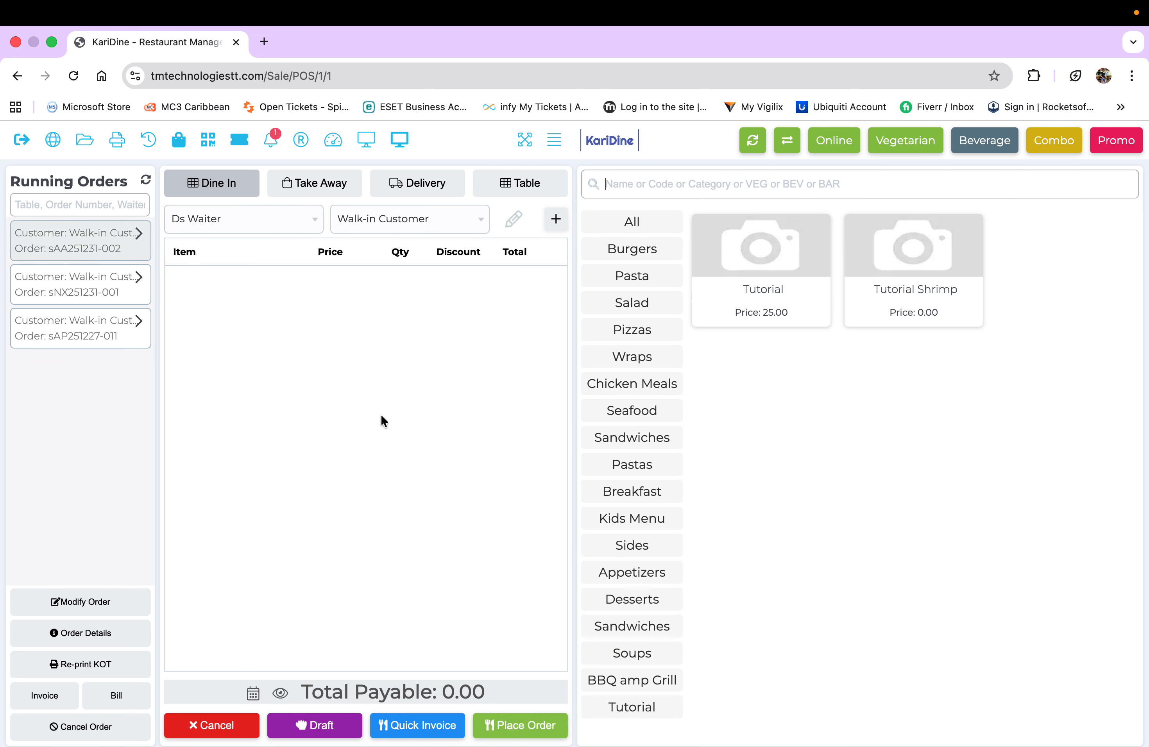
# Review the order details of the newest running order, then close them
pyautogui.click(106, 248)
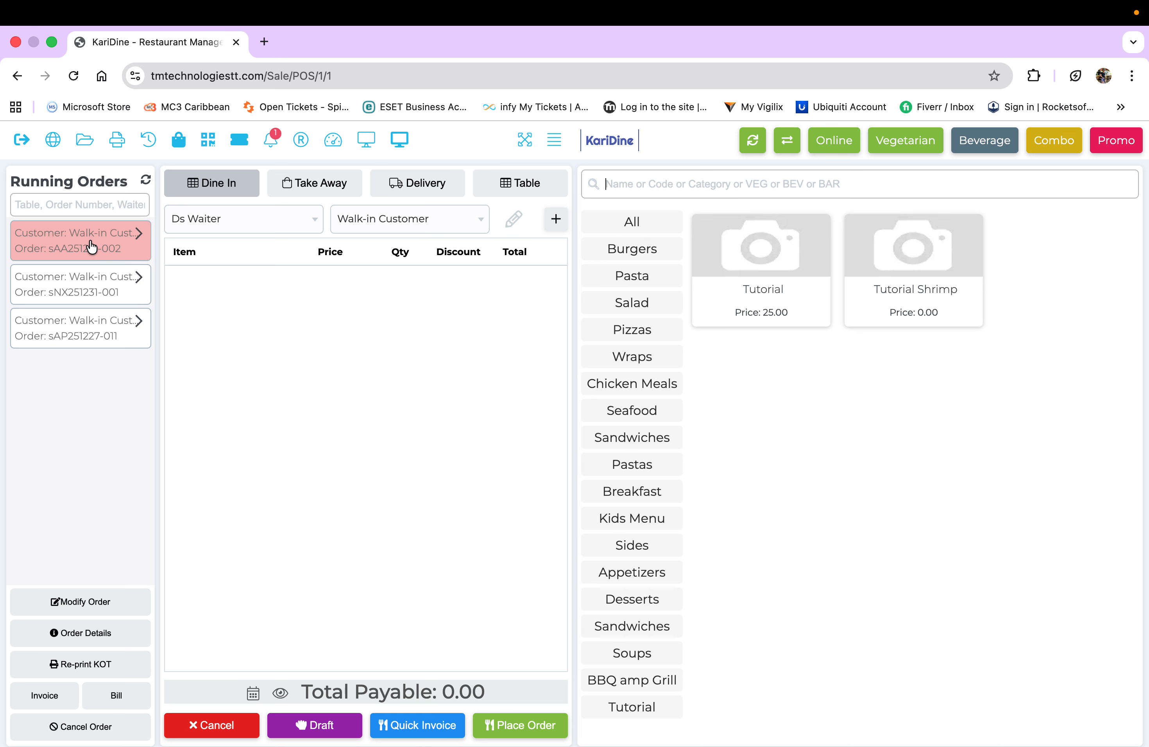
pyautogui.click(91, 247)
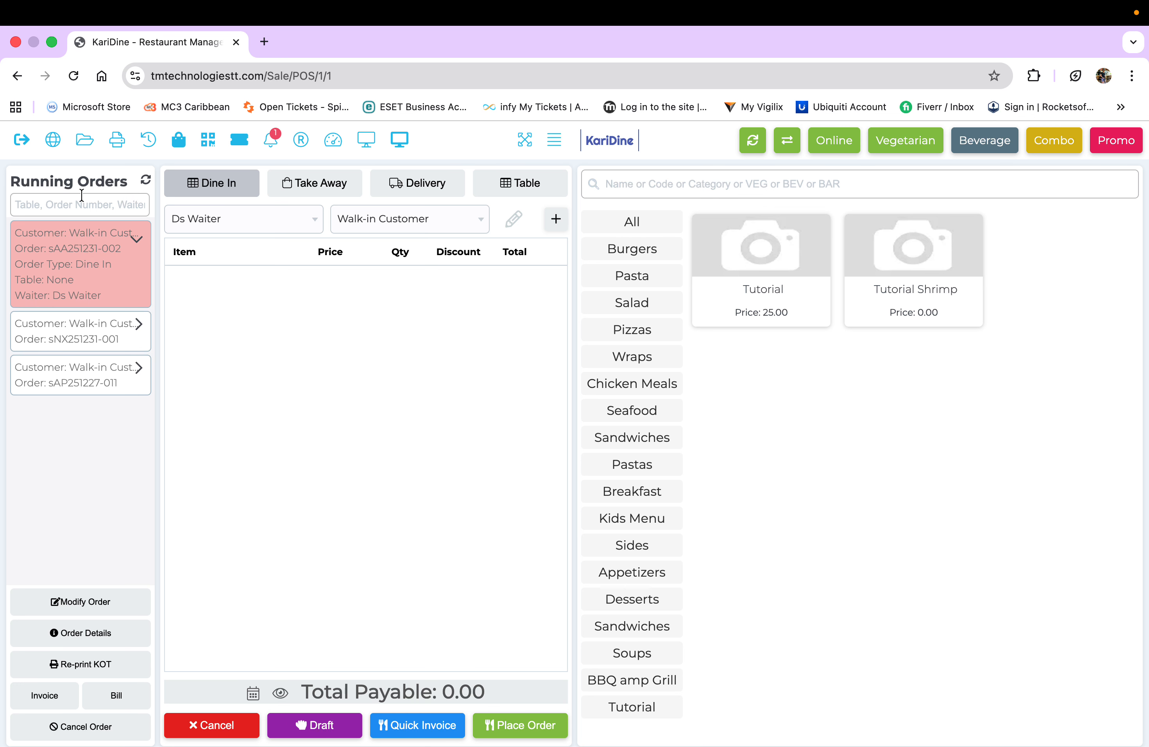
pyautogui.click(83, 635)
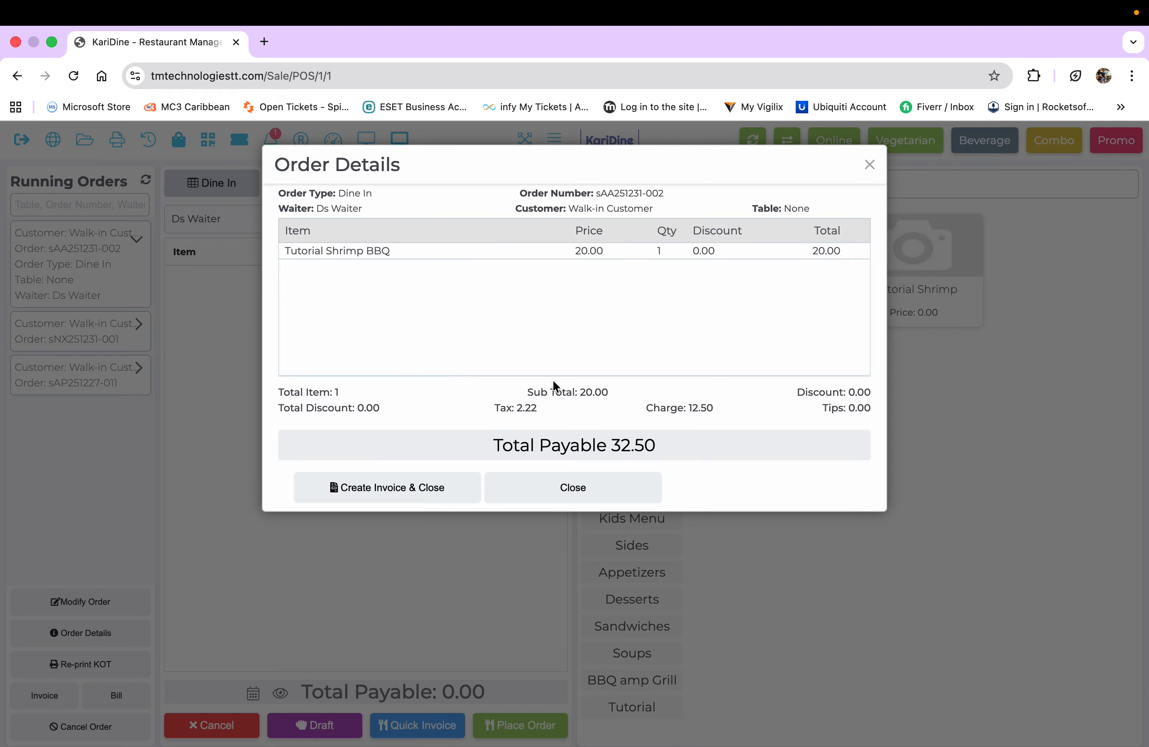
pyautogui.click(566, 490)
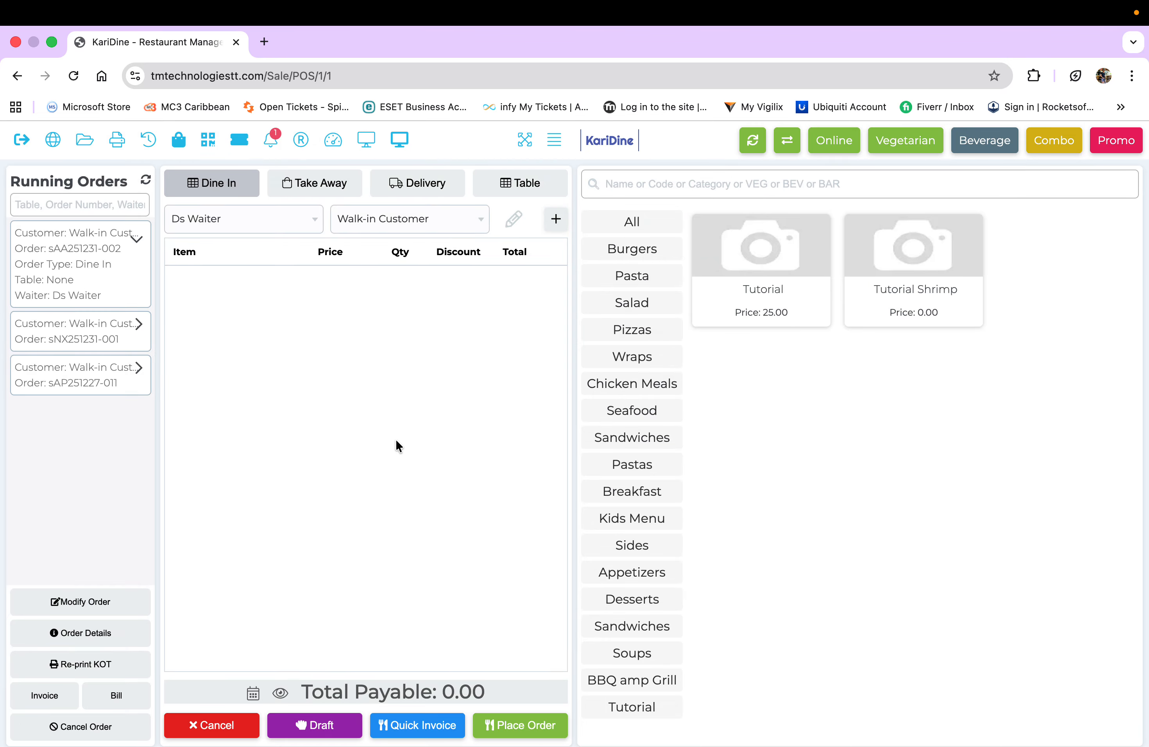
# Examine the variation options offered for Tutorial Shrimp in the POS without adding it to the cart
pyautogui.click(121, 333)
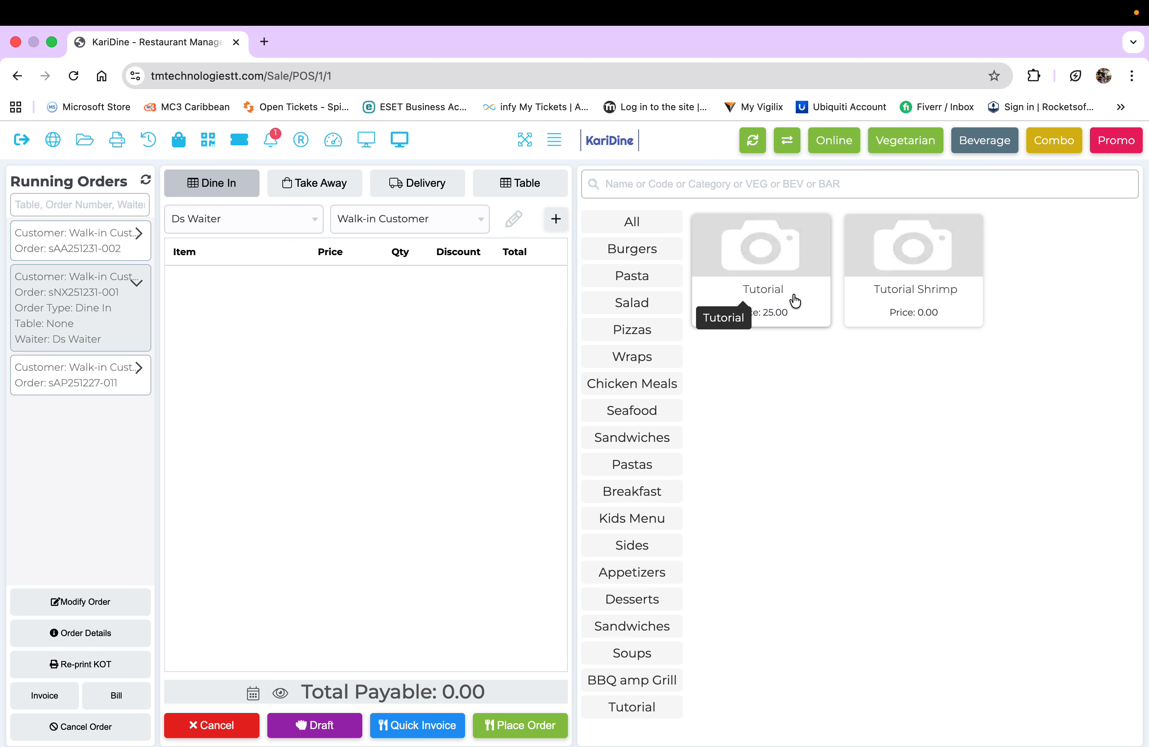
pyautogui.click(904, 291)
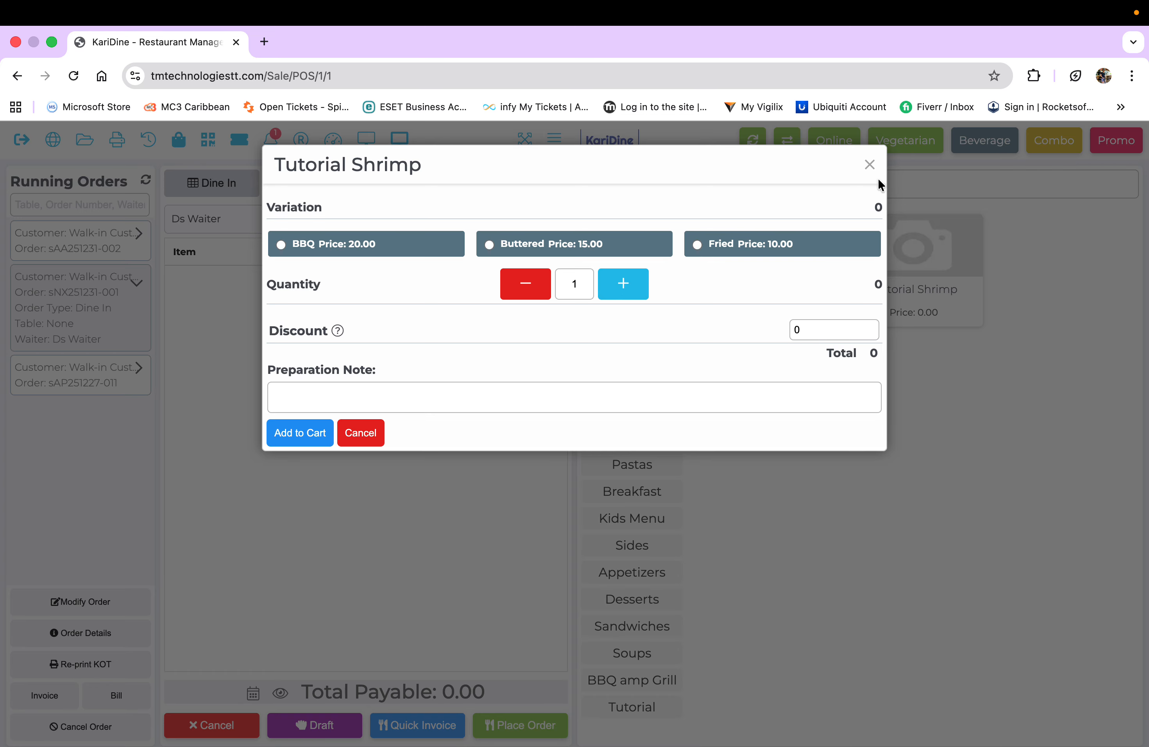
pyautogui.click(869, 164)
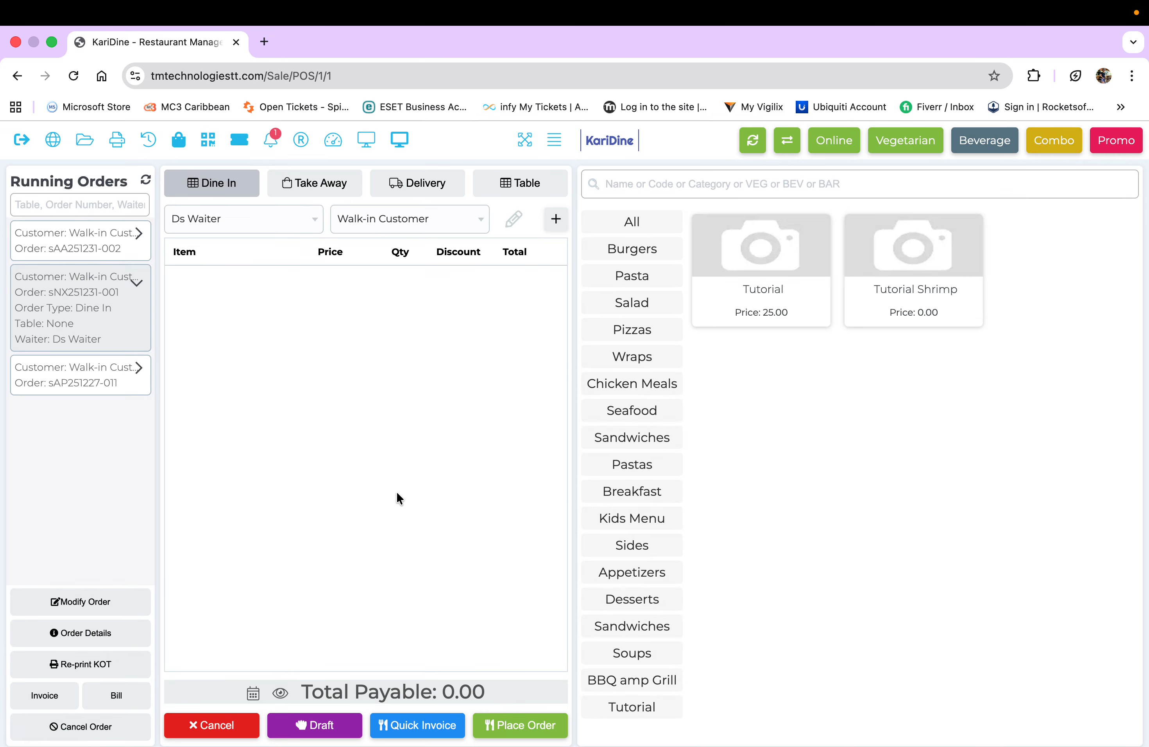
# Place a dine-in order for one Tutorial item with modifiers A and C
pyautogui.click(754, 286)
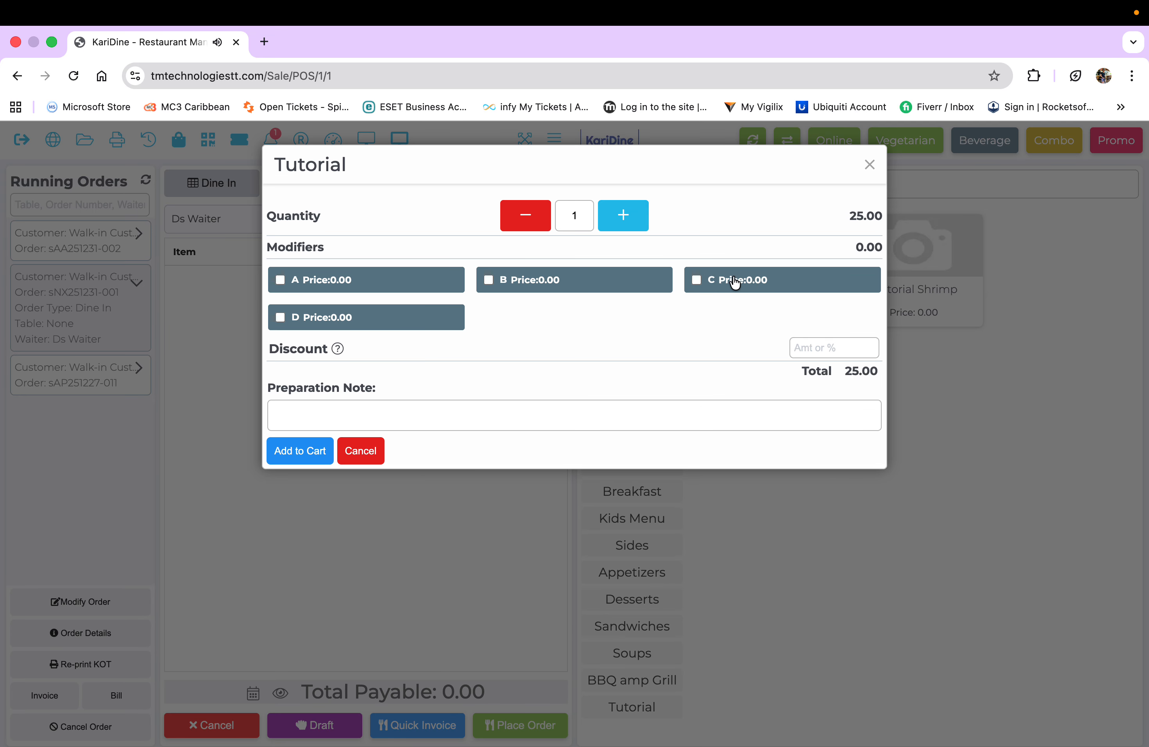
pyautogui.click(696, 280)
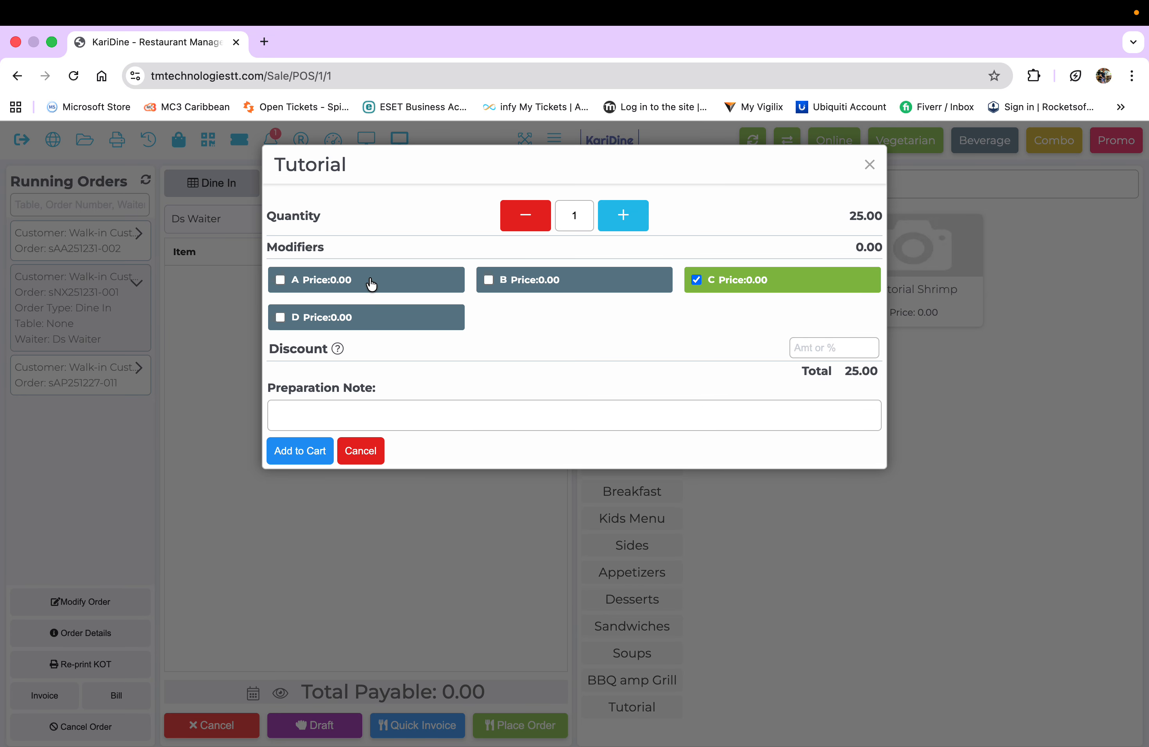
pyautogui.click(282, 281)
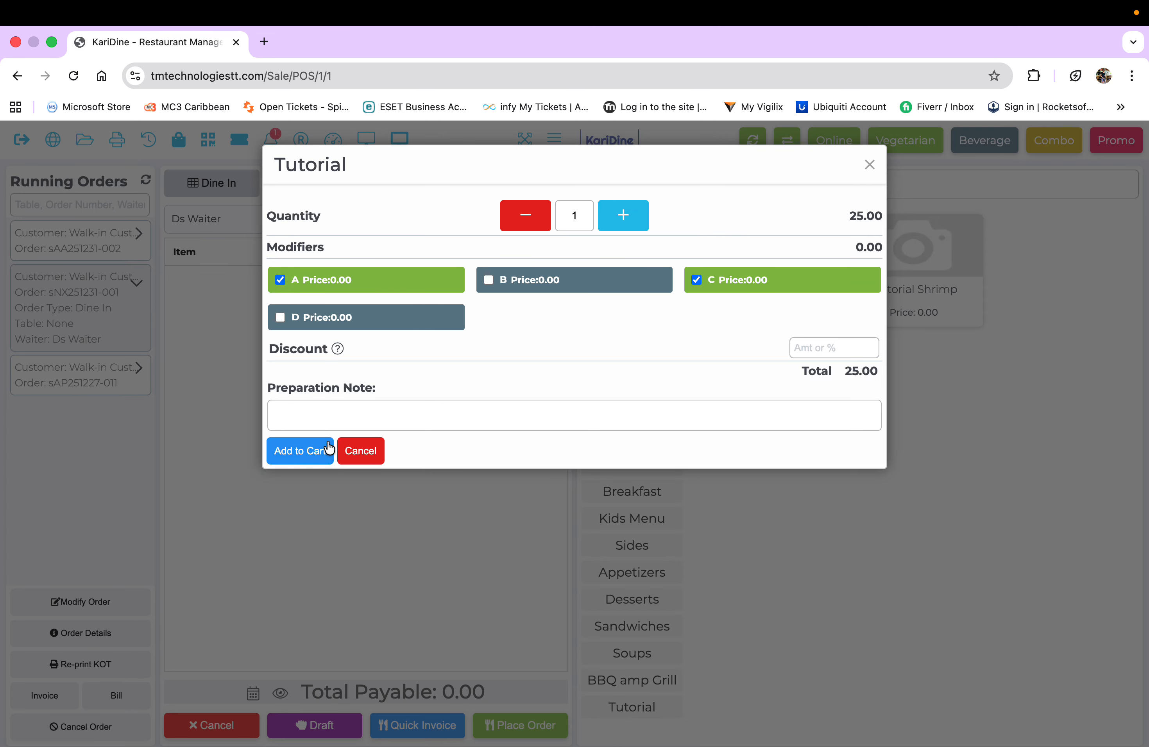
pyautogui.rightClick(319, 451)
pyautogui.click(309, 450)
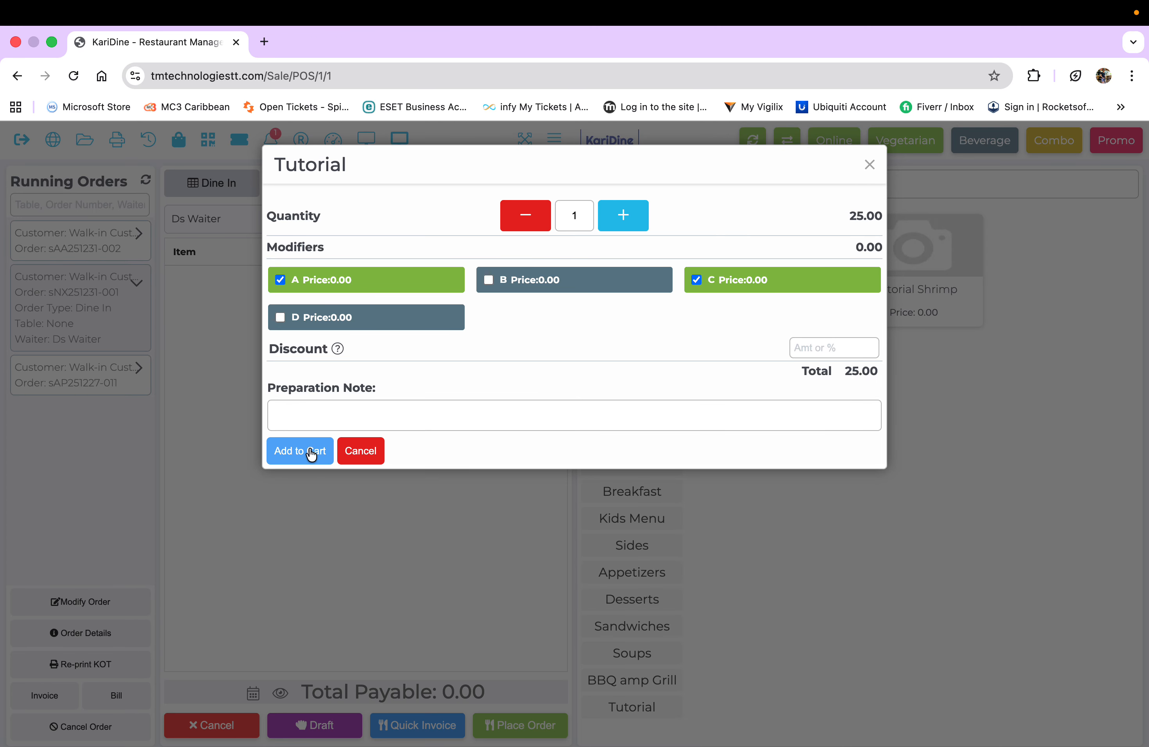
pyautogui.click(309, 450)
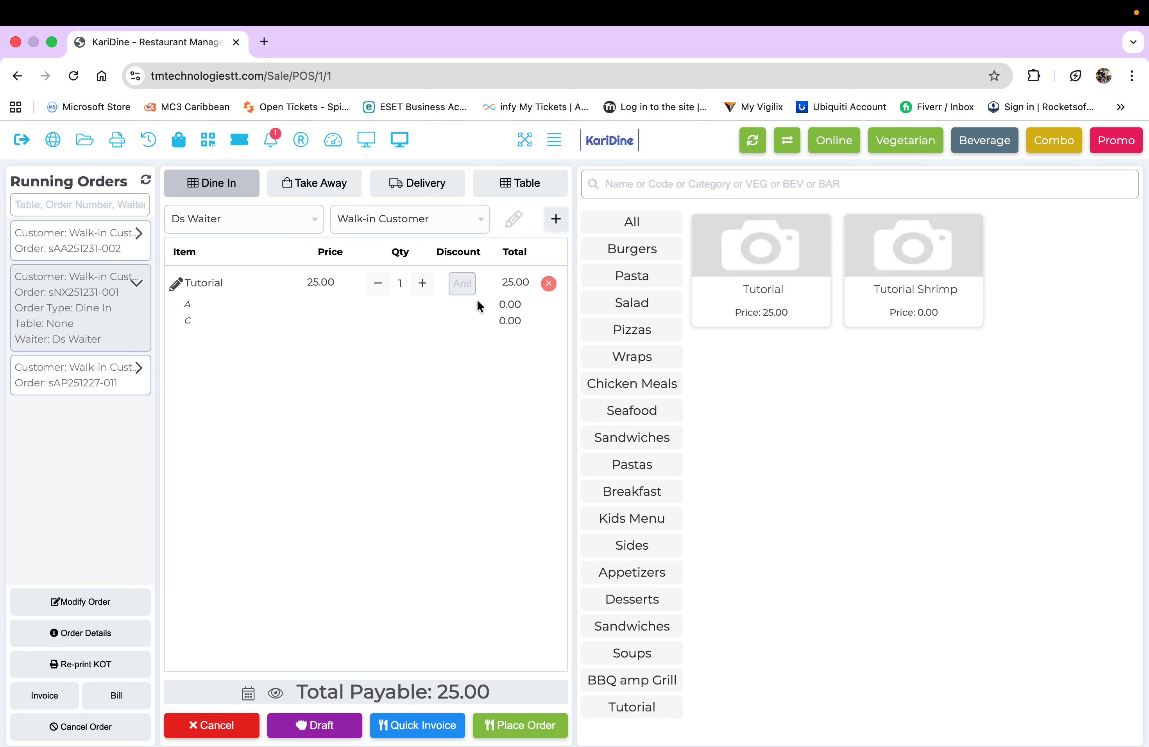
pyautogui.click(498, 730)
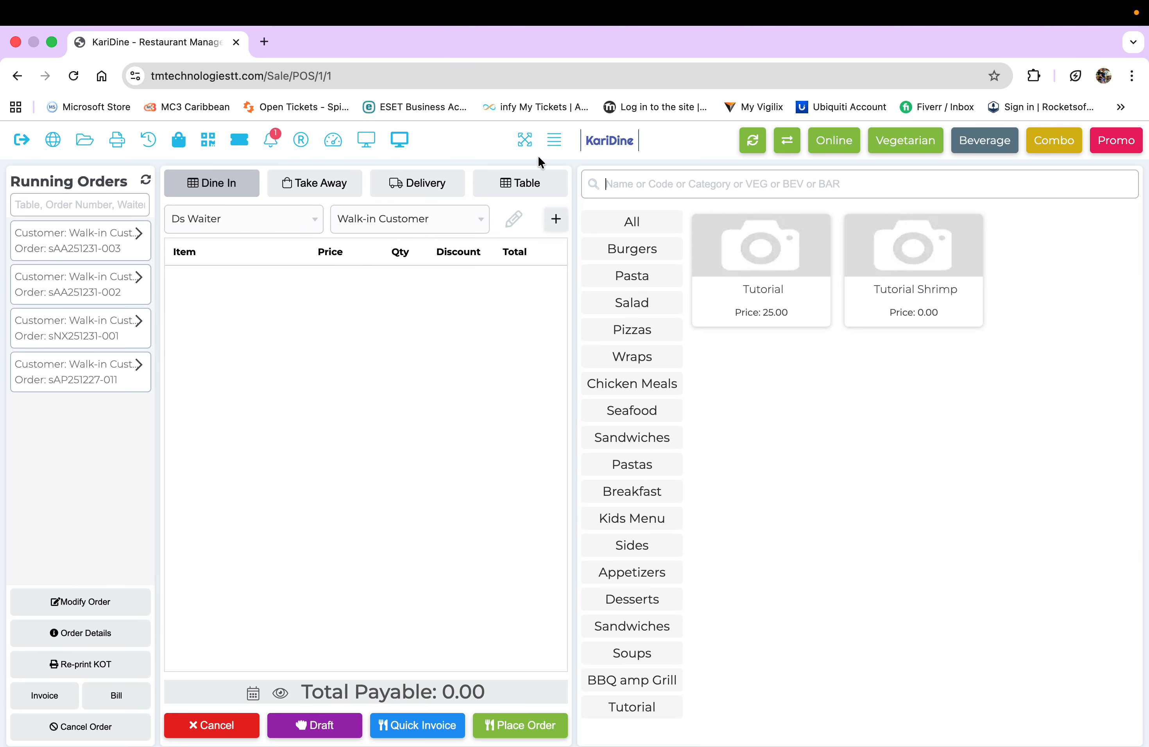
# Leave the POS and open the food menu list
pyautogui.click(554, 140)
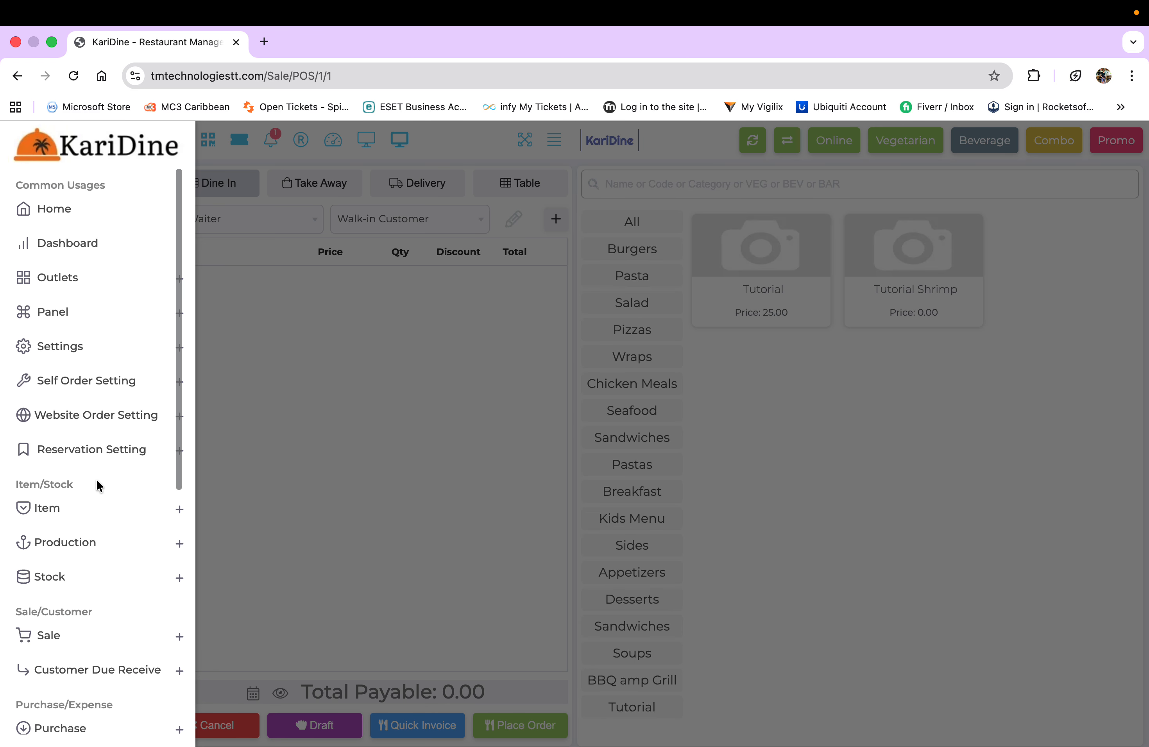
pyautogui.scroll(-2, 97, 482)
pyautogui.click(171, 450)
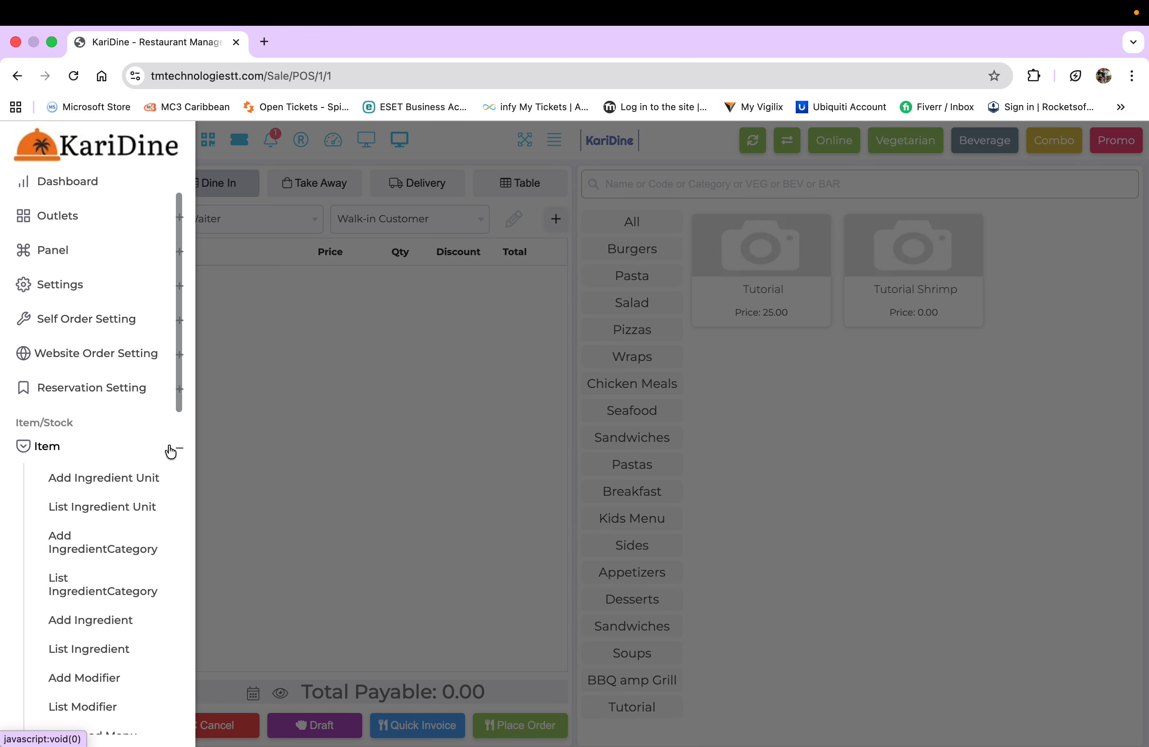
pyautogui.scroll(-3, 111, 577)
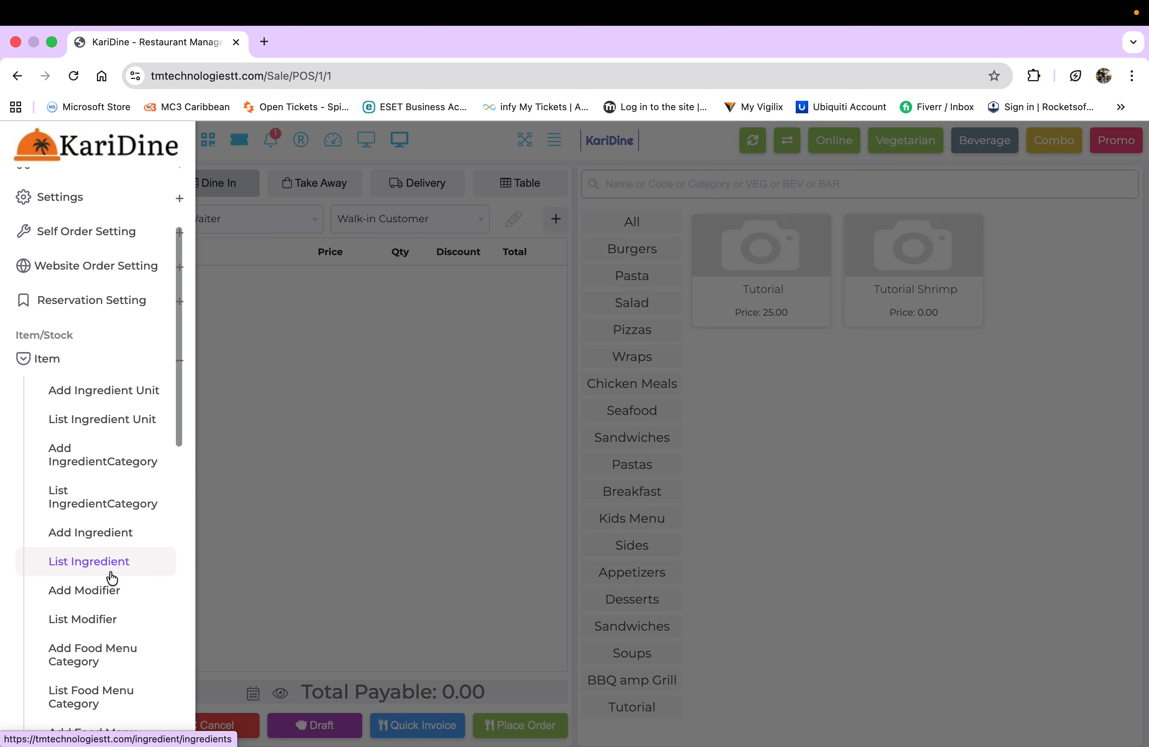
pyautogui.scroll(-5, 112, 577)
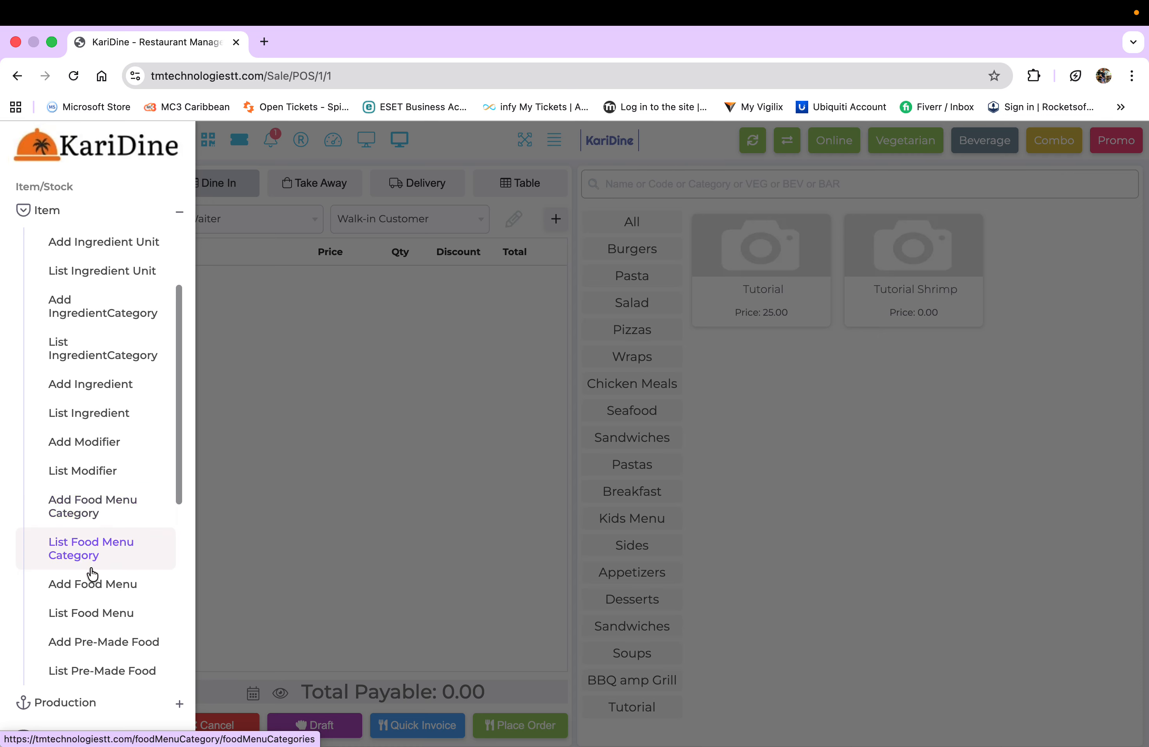
pyautogui.scroll(-2, 75, 572)
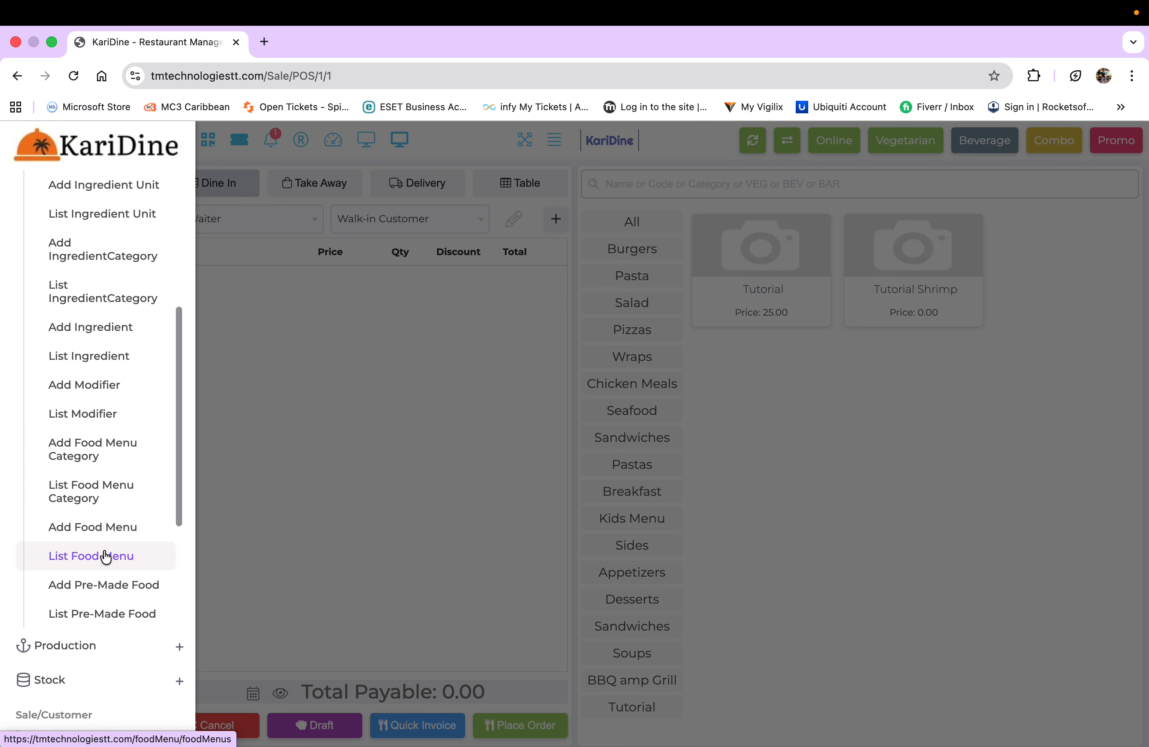
pyautogui.click(107, 557)
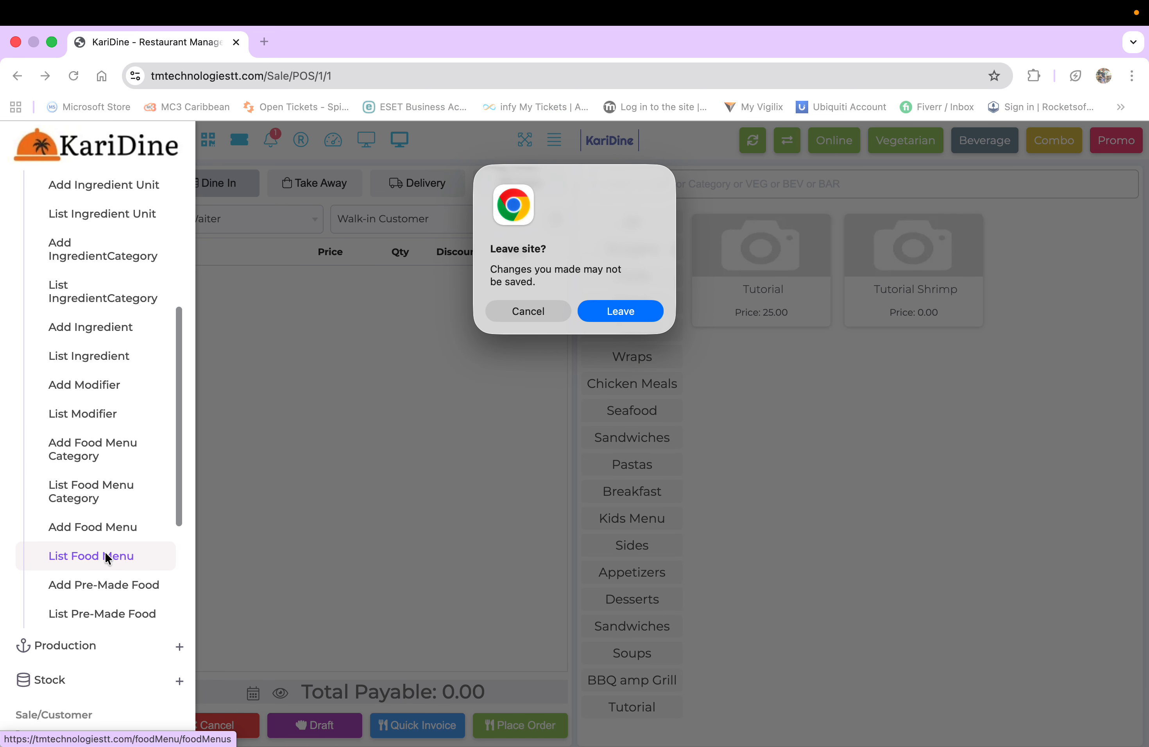
pyautogui.click(612, 310)
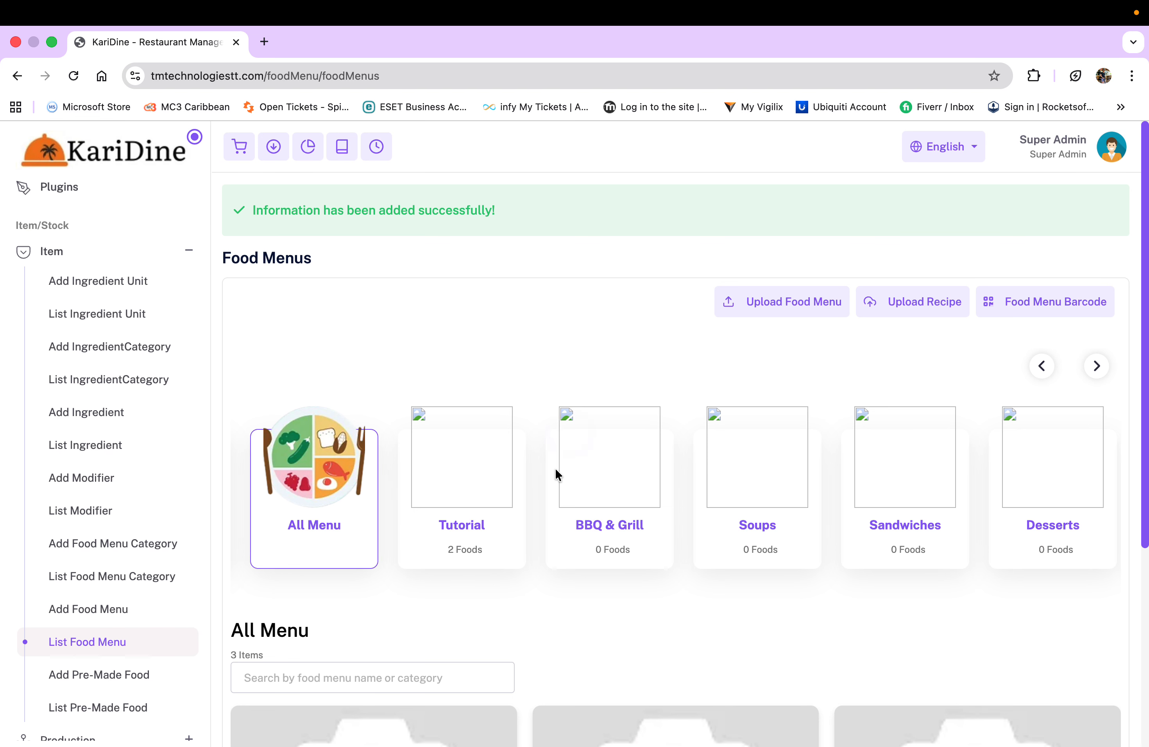
# Filter the food menus to the Tutorial category and open Tutorial Shrimp for editing to review its prices and variations
pyautogui.click(467, 485)
pyautogui.scroll(-6, 466, 484)
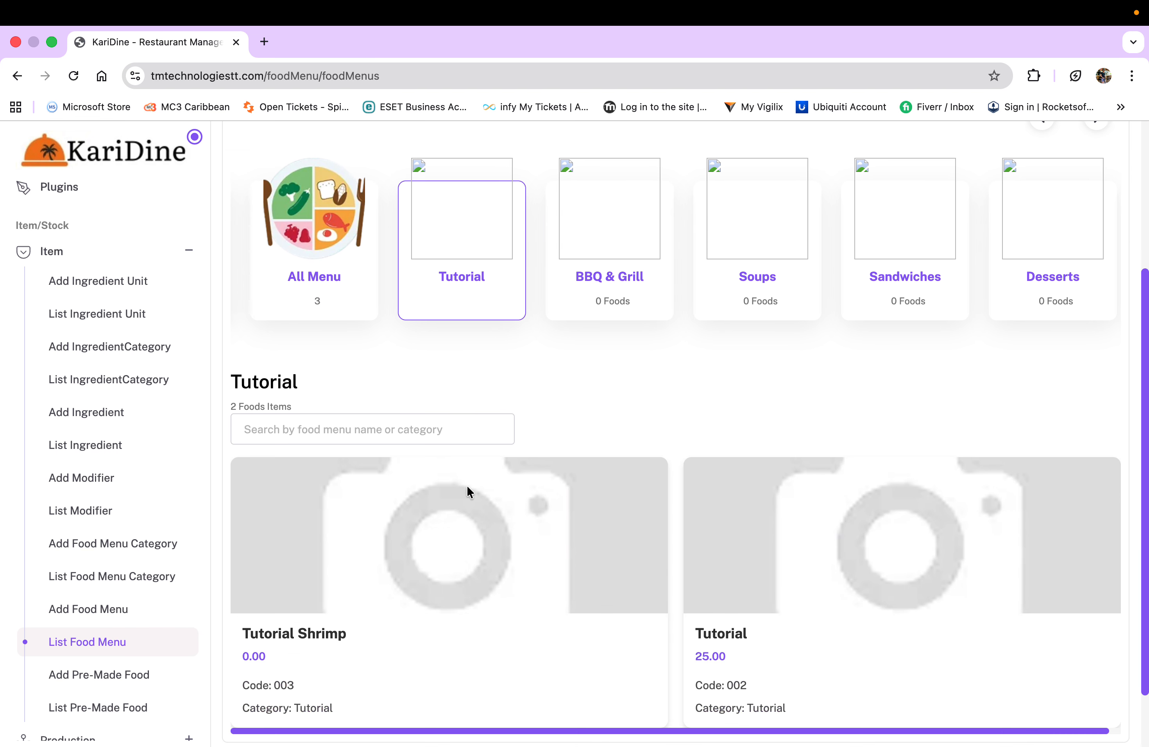
pyautogui.moveTo(558, 584)
pyautogui.click(495, 661)
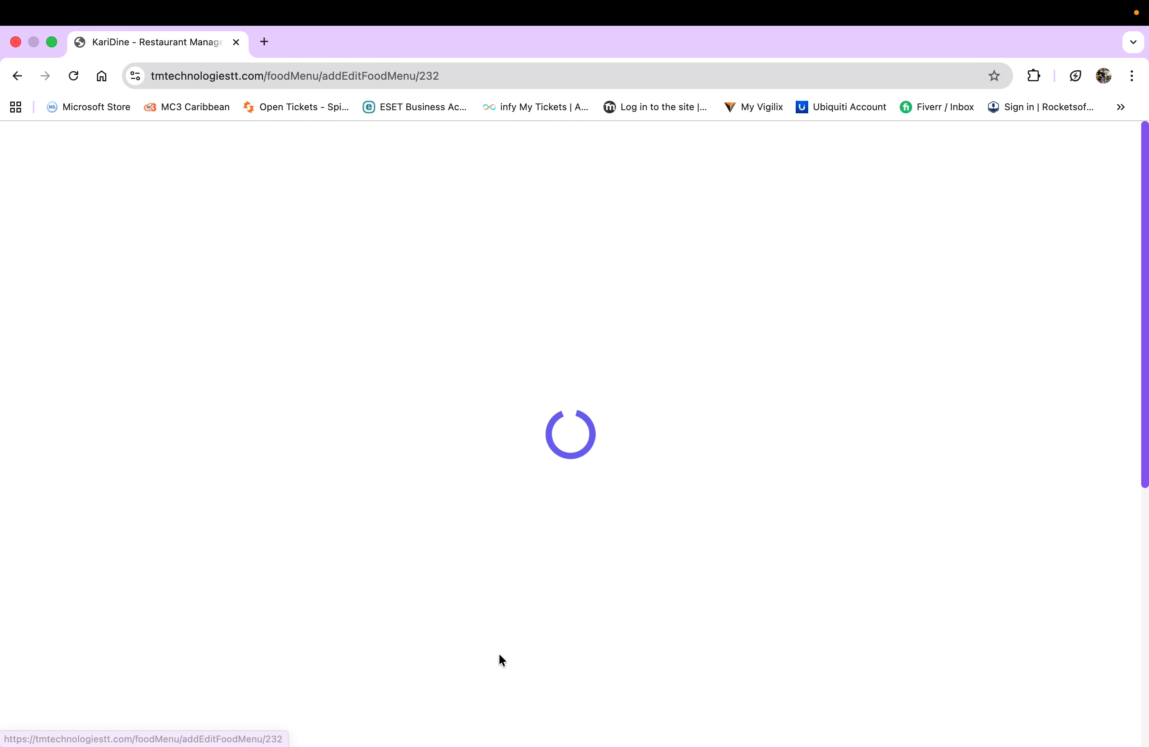
pyautogui.scroll(-8, 499, 654)
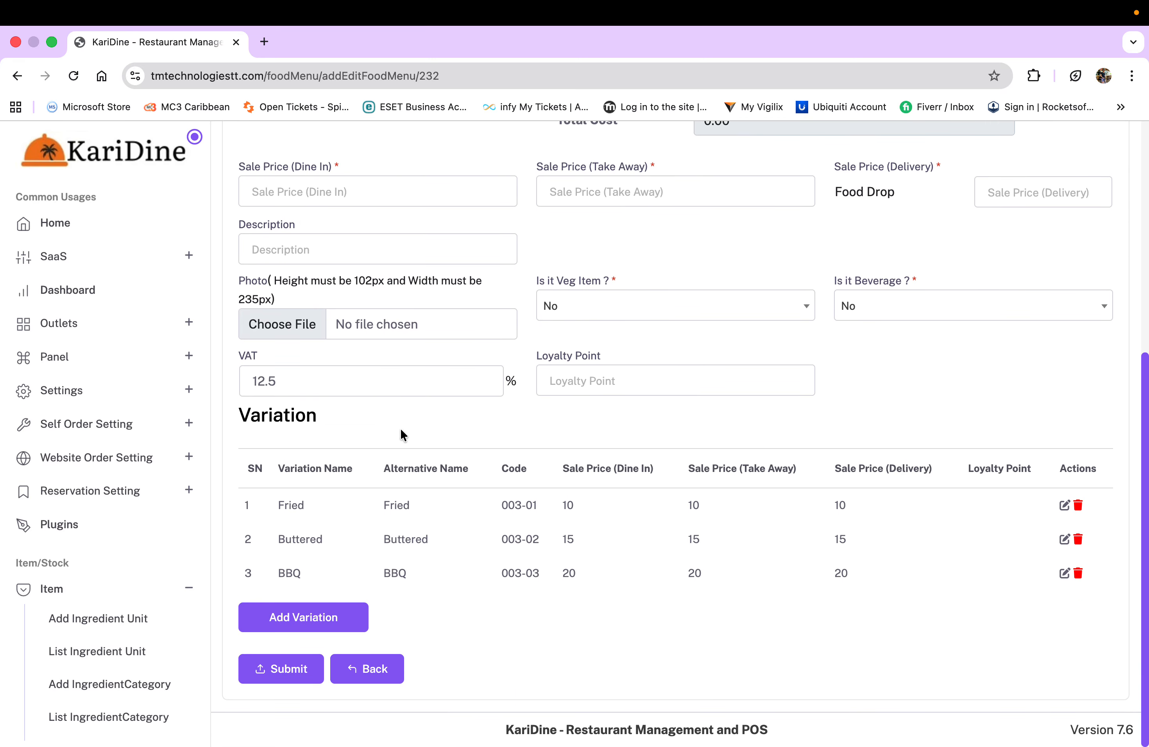
pyautogui.scroll(2, 440, 586)
pyautogui.scroll(5, 438, 583)
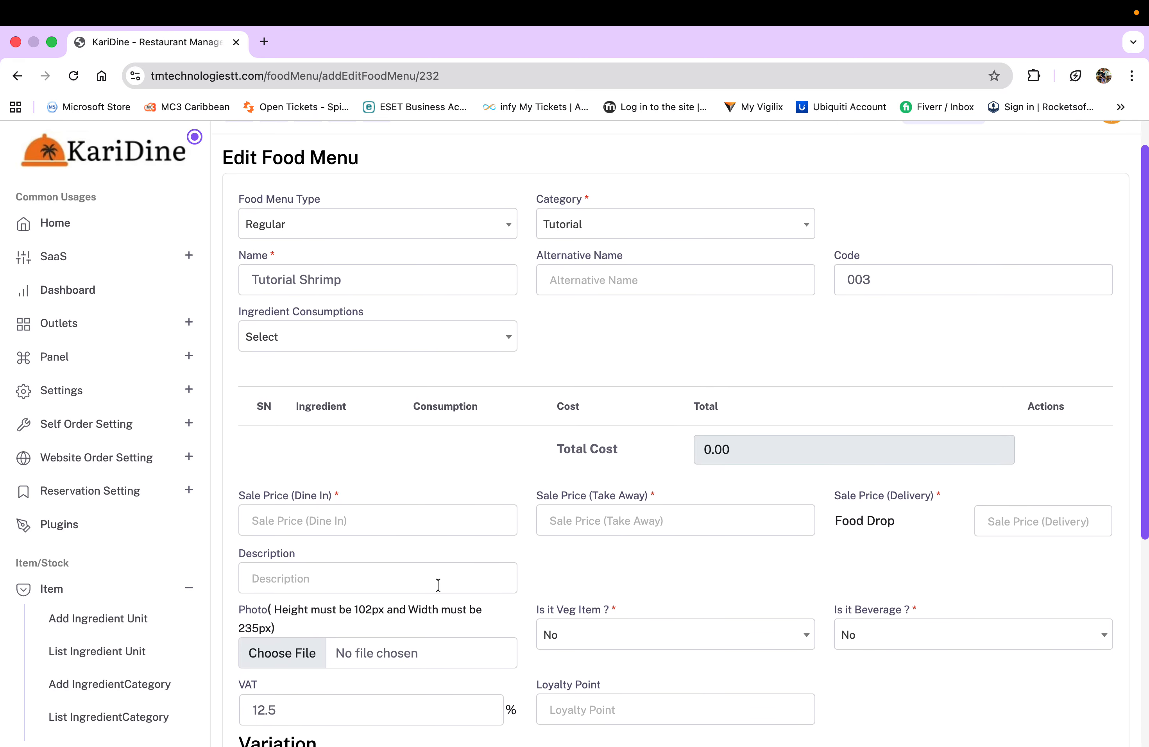
# Try to submit the Tutorial Shrimp form with its base sale prices left blank, and return to the food menu list
pyautogui.click(507, 337)
pyautogui.click(507, 342)
pyautogui.scroll(-7, 593, 383)
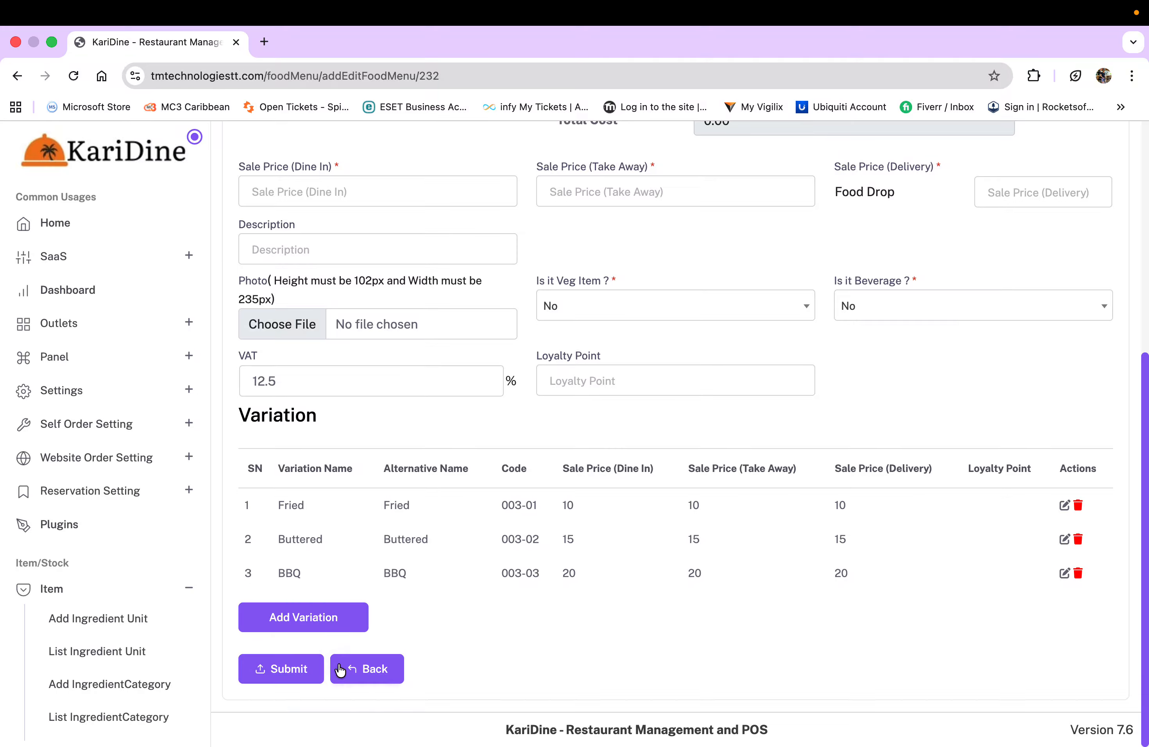
pyautogui.click(277, 669)
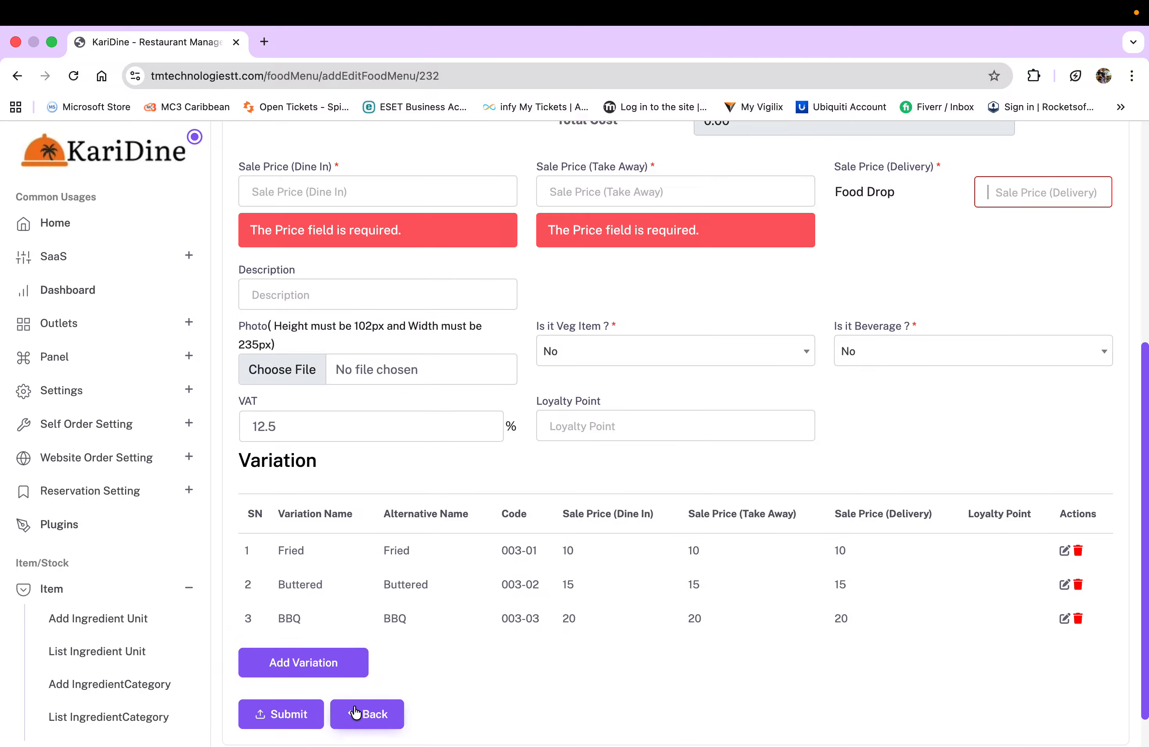
pyautogui.click(366, 716)
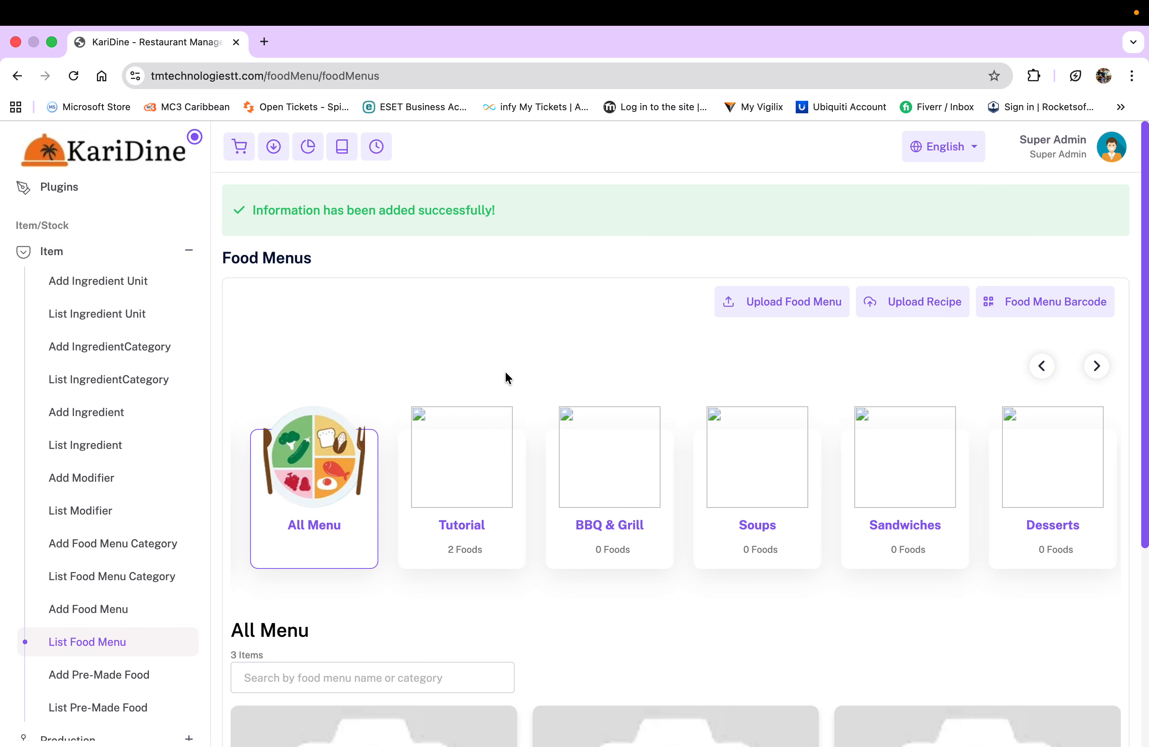